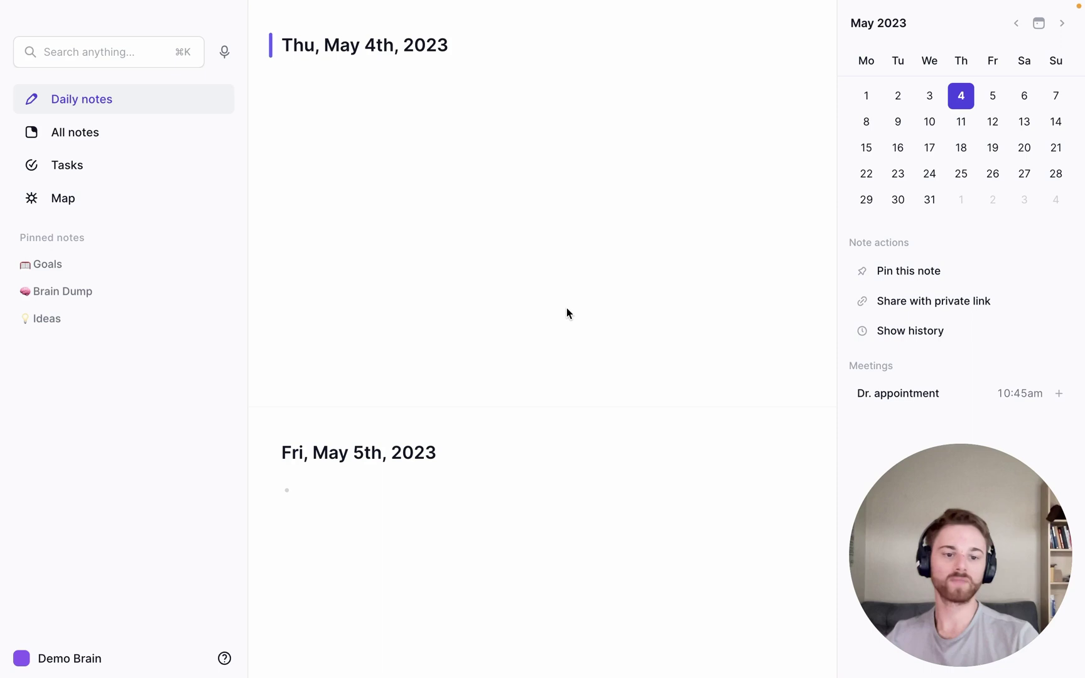
# Put the heading "To Do's" on the first line of Thursday's empty note.
pyautogui.click(367, 202)
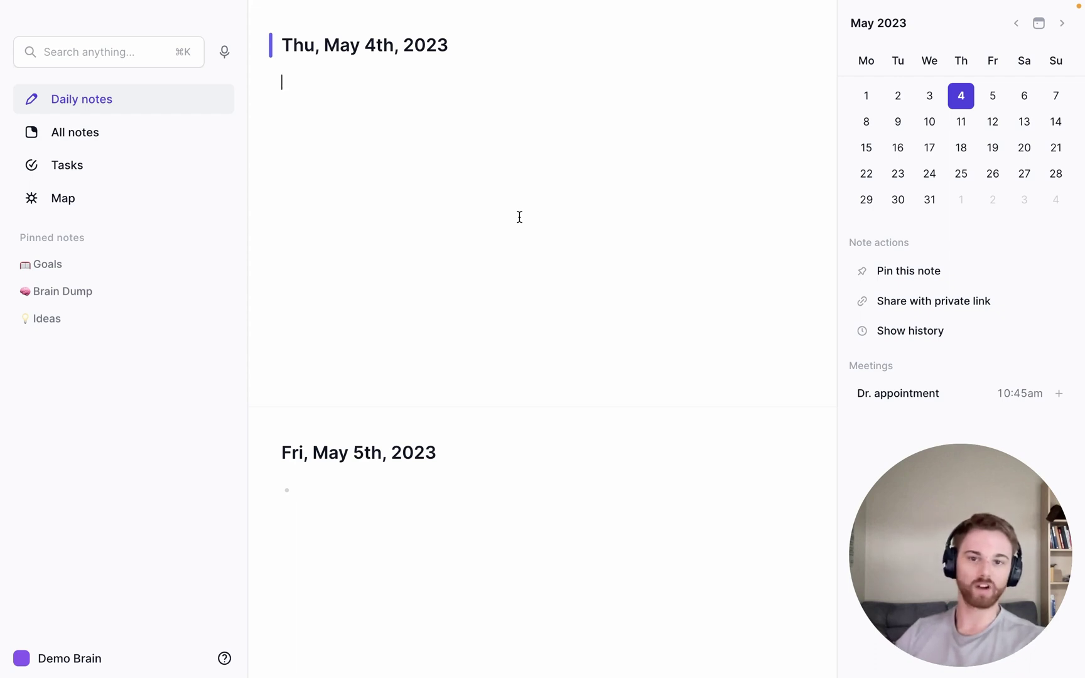
pyautogui.scroll(-12, 519, 217)
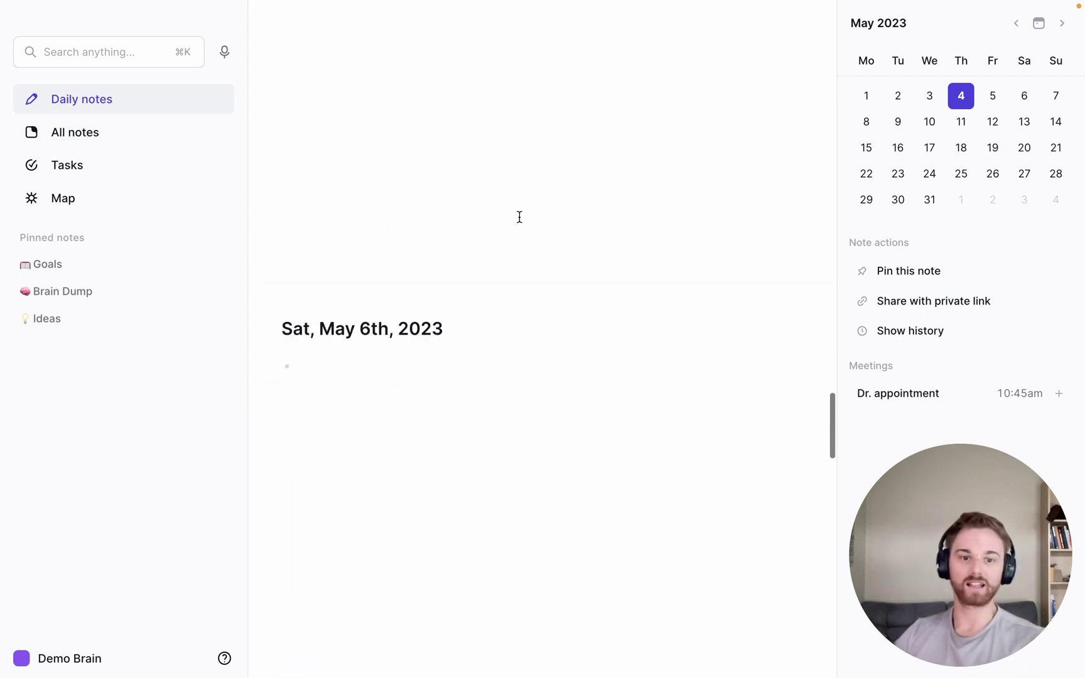
pyautogui.scroll(-10, 519, 216)
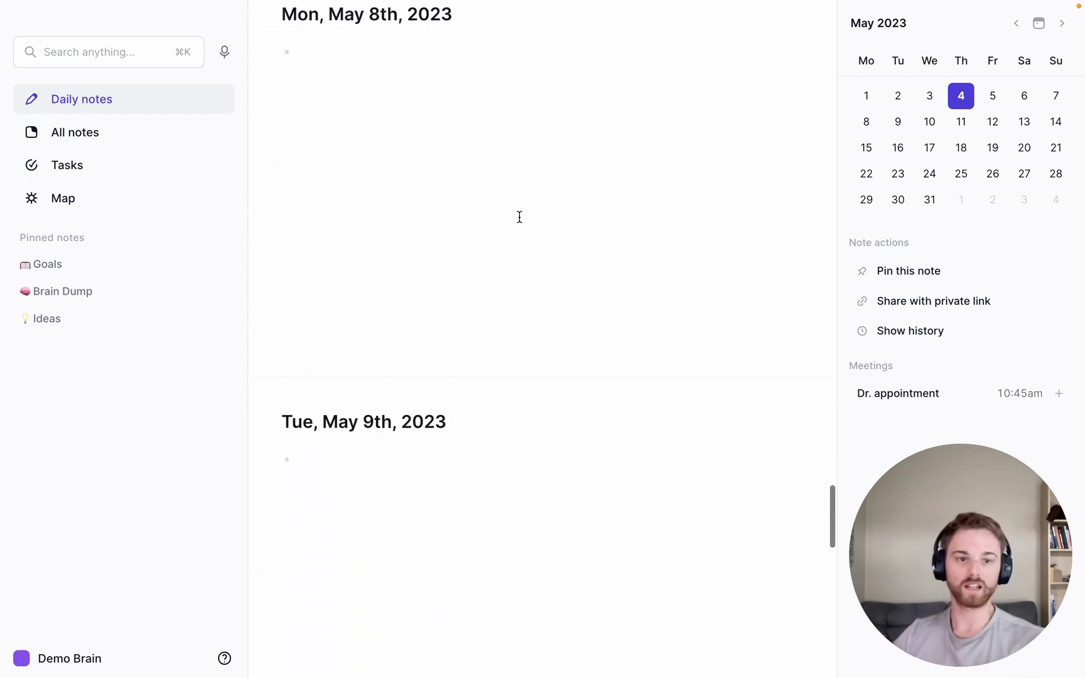
pyautogui.scroll(8, 519, 217)
pyautogui.scroll(10, 519, 217)
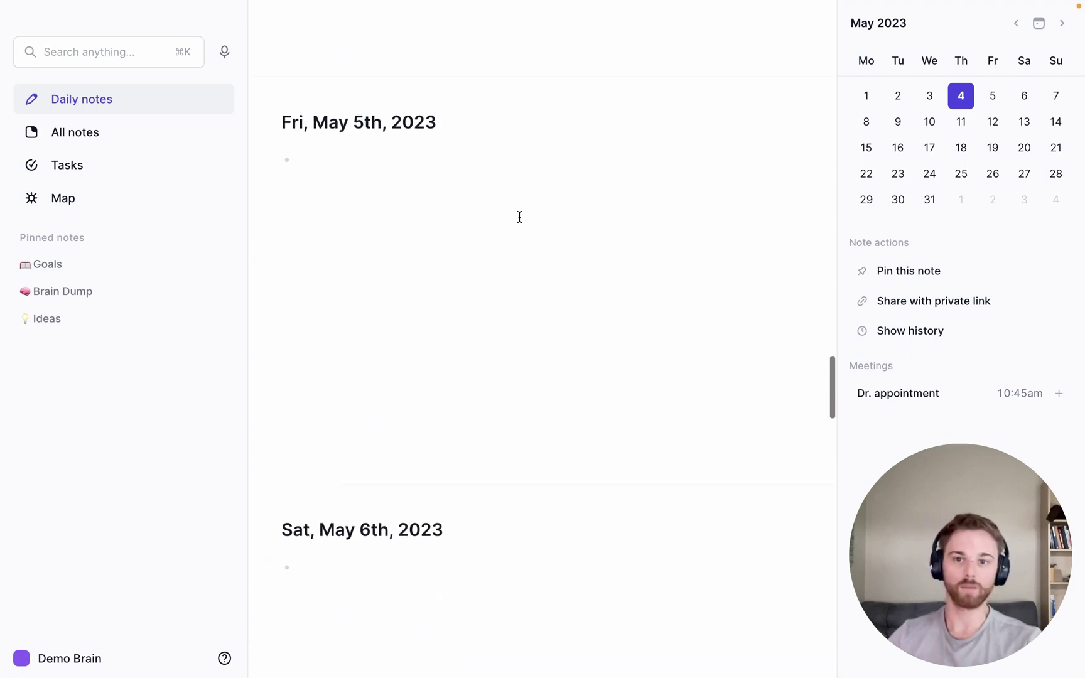
pyautogui.scroll(5, 519, 216)
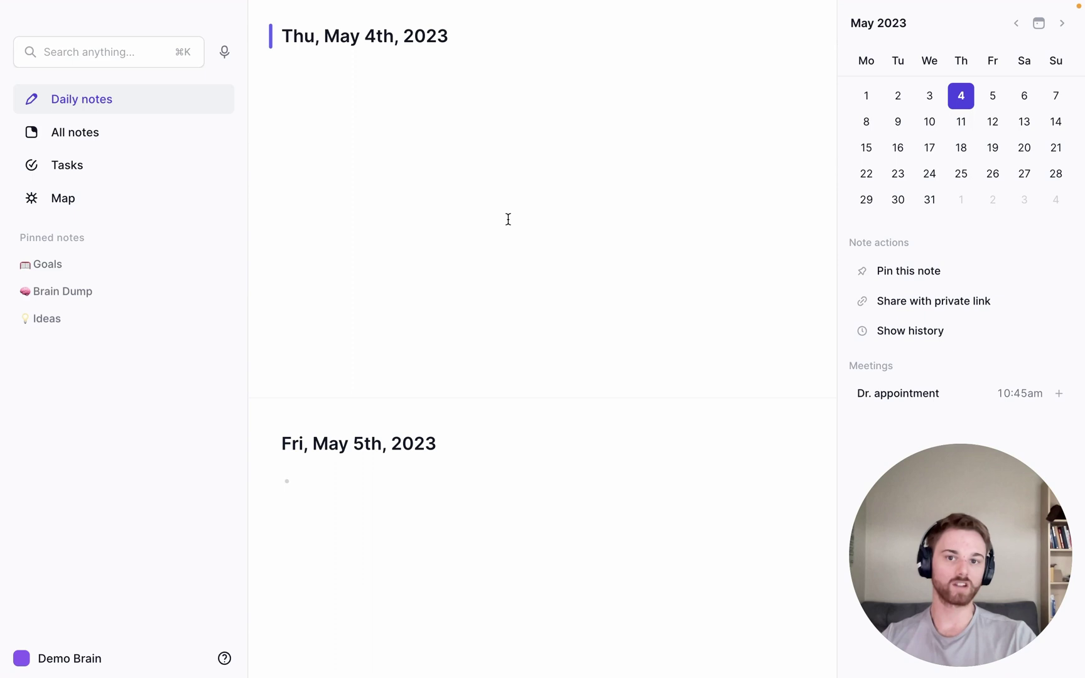
pyautogui.click(408, 110)
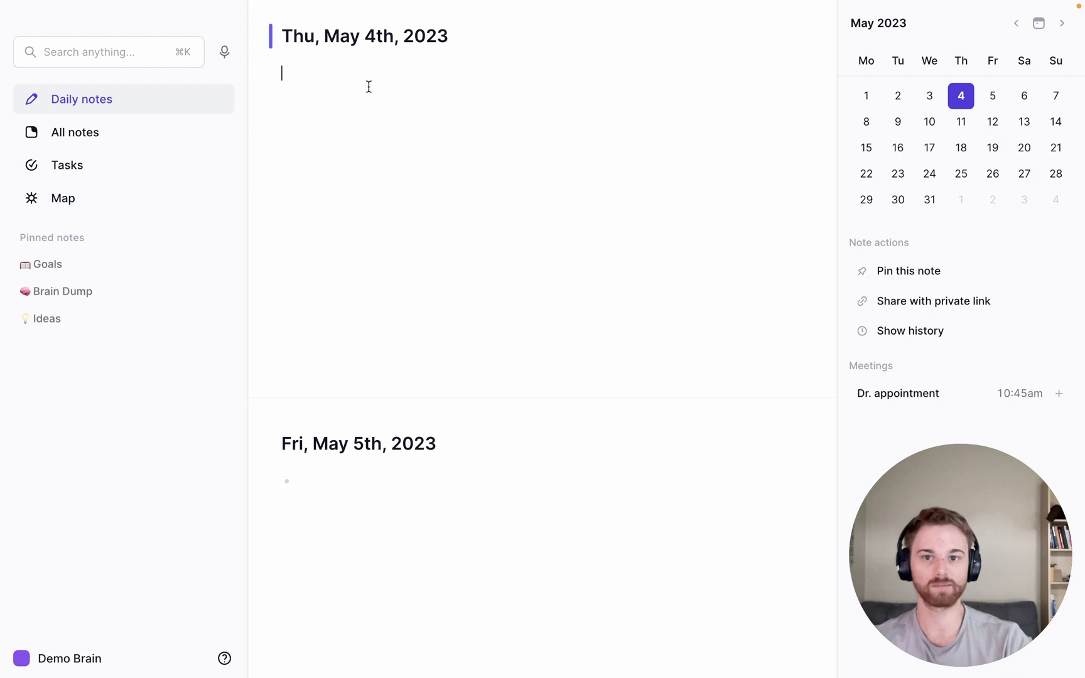
pyautogui.write('/to')
pyautogui.press('Return')
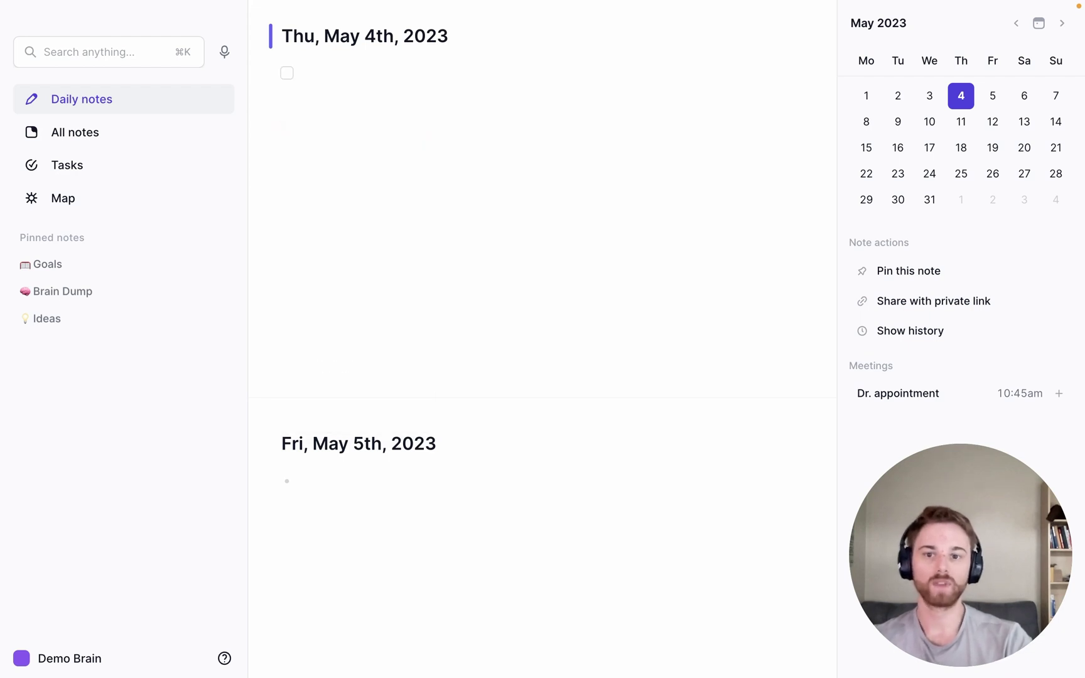
pyautogui.press('BackSpace')
pyautogui.press('BackSpace')
pyautogui.press('Return')
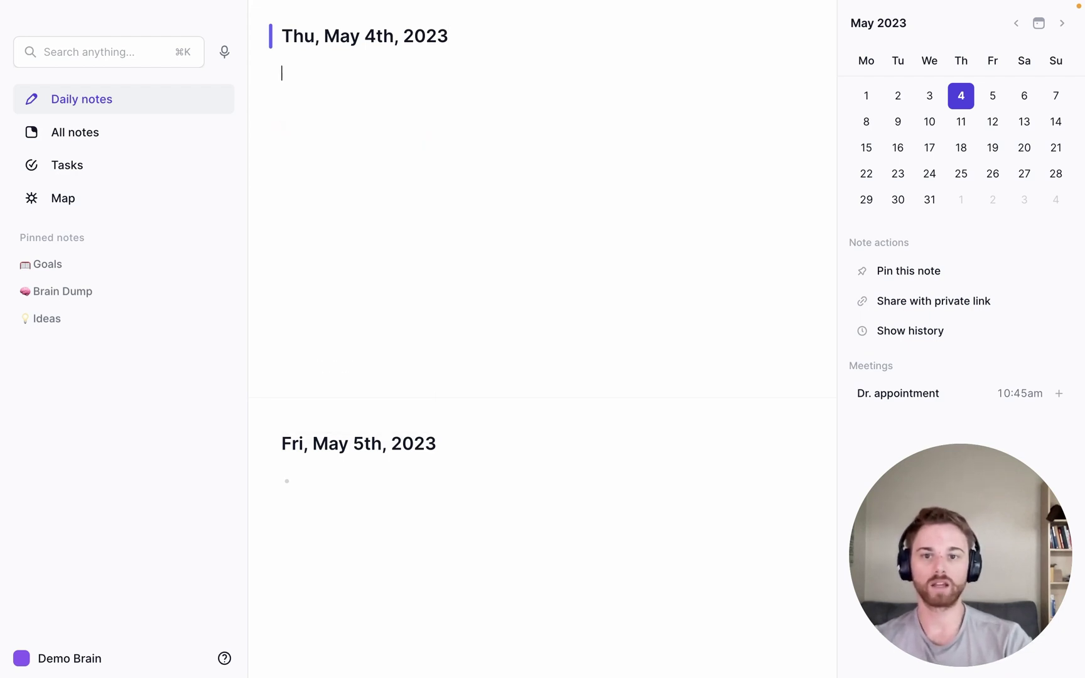
pyautogui.write('To DO')
pyautogui.press('BackSpace')
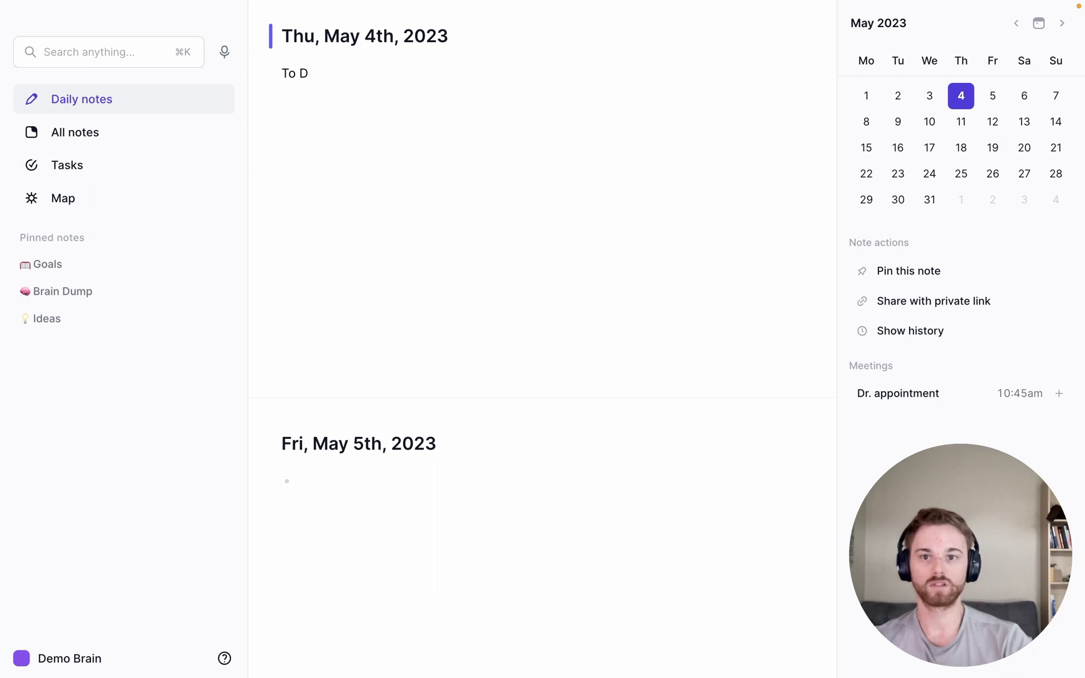
pyautogui.write("o's")
pyautogui.press('Return')
# Add a to-do list: Apply for travel permit, I need demo video, Dr. Appointment, Draft Blog post.
pyautogui.write('/to')
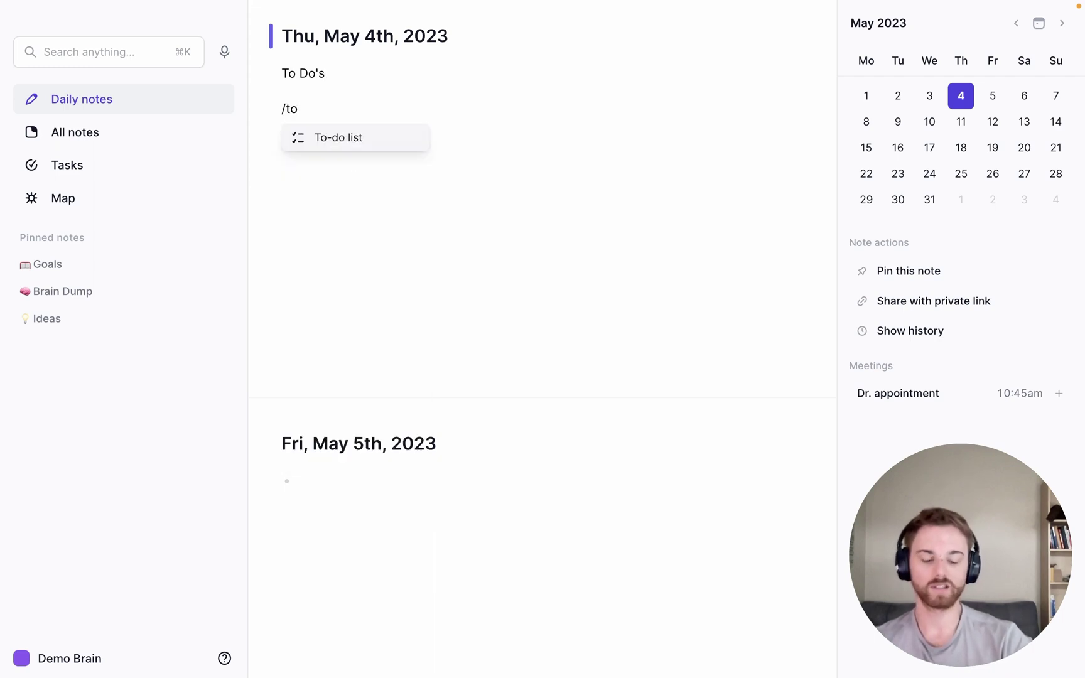
pyautogui.press('Return')
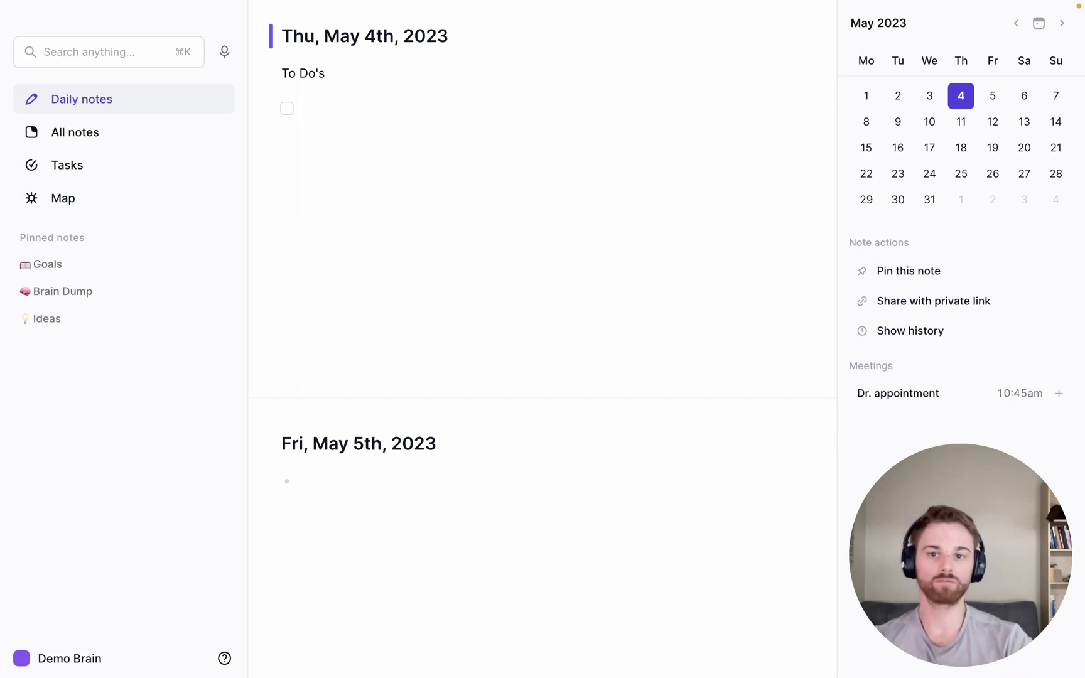
pyautogui.write('Apply ')
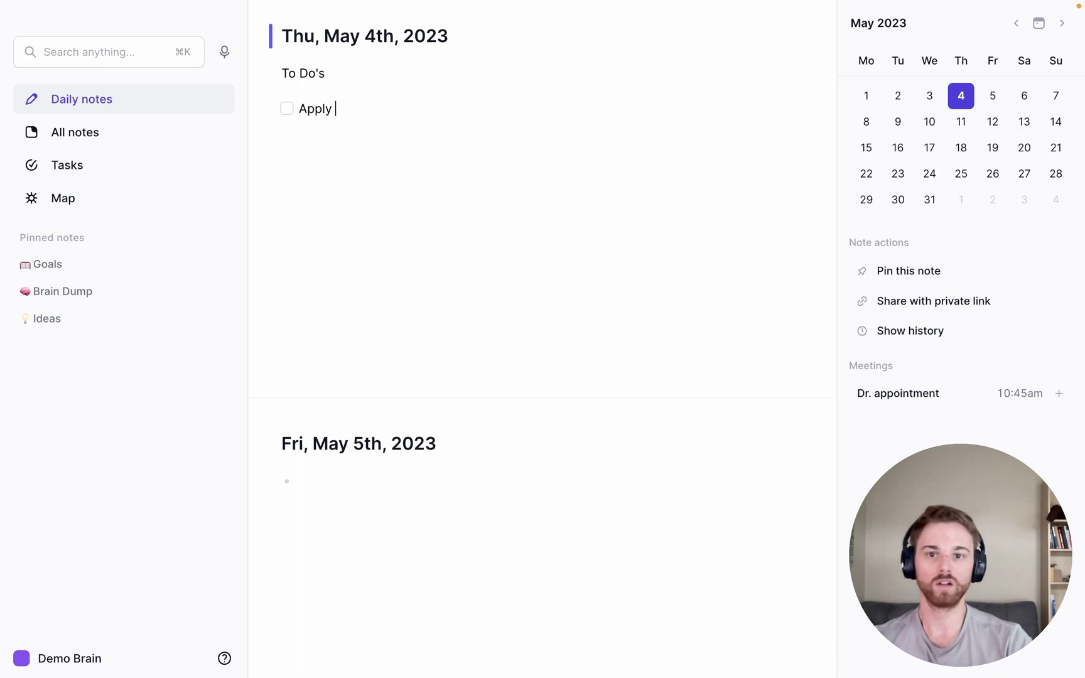
pyautogui.write('for travel permit')
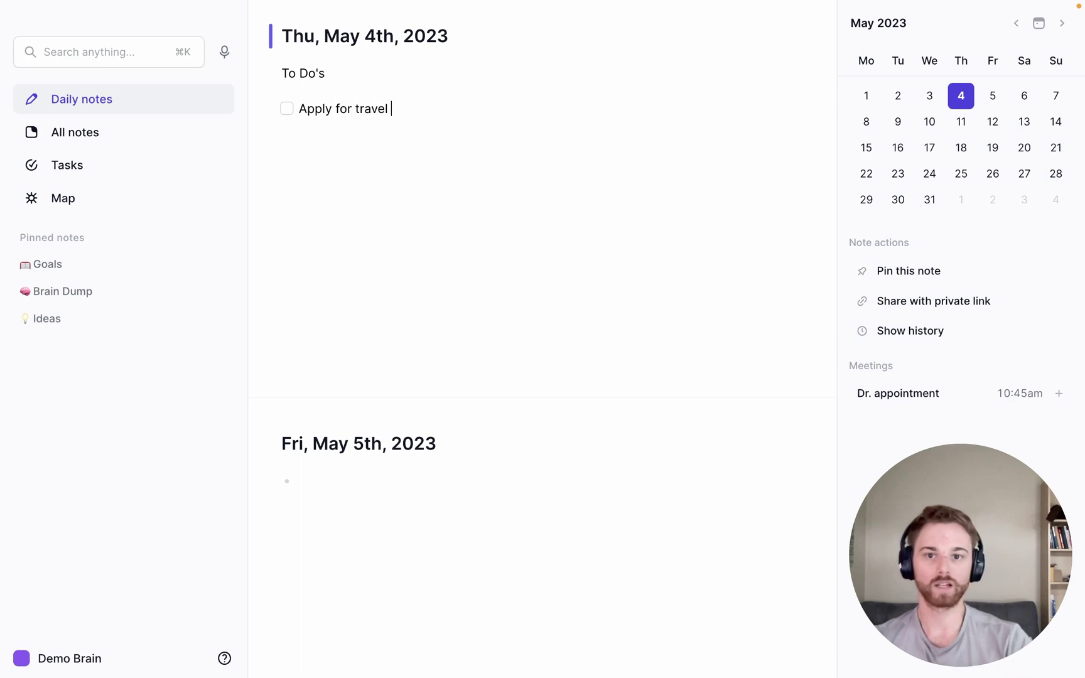
pyautogui.press('Return')
pyautogui.write('I need')
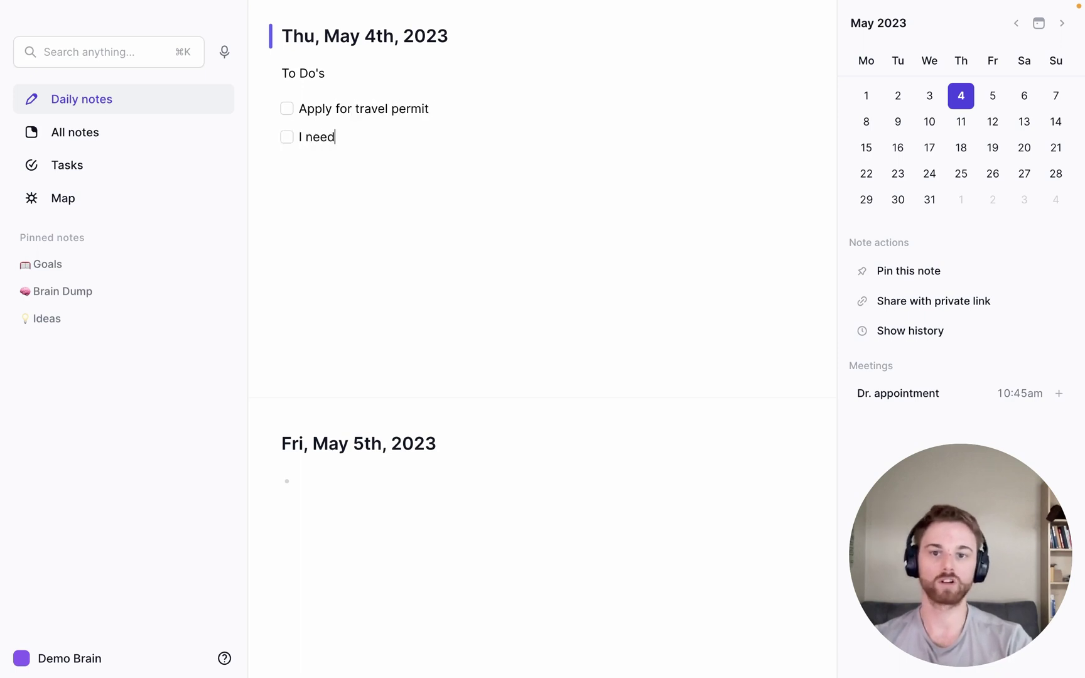
pyautogui.write(' demo video')
pyautogui.press('Return')
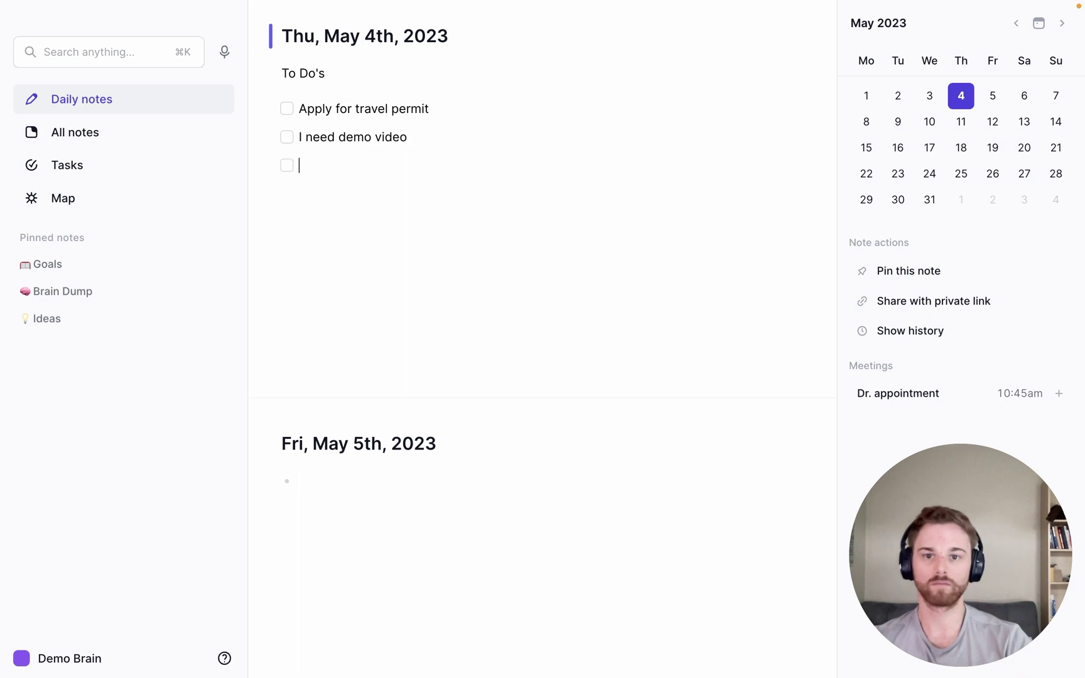
pyautogui.write('I need')
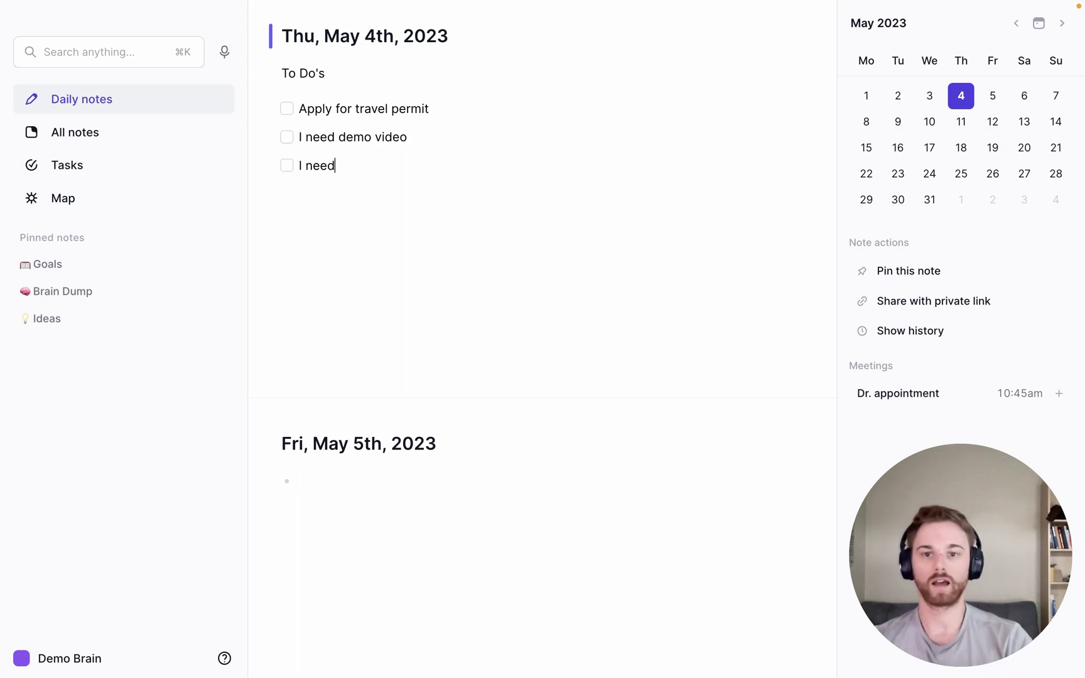
pyautogui.press('BackSpace')
pyautogui.press('BackSpace')
pyautogui.press('BackSpace')
pyautogui.press('BackSpace')
pyautogui.press('BackSpace')
pyautogui.press('BackSpace')
pyautogui.write('Dr')
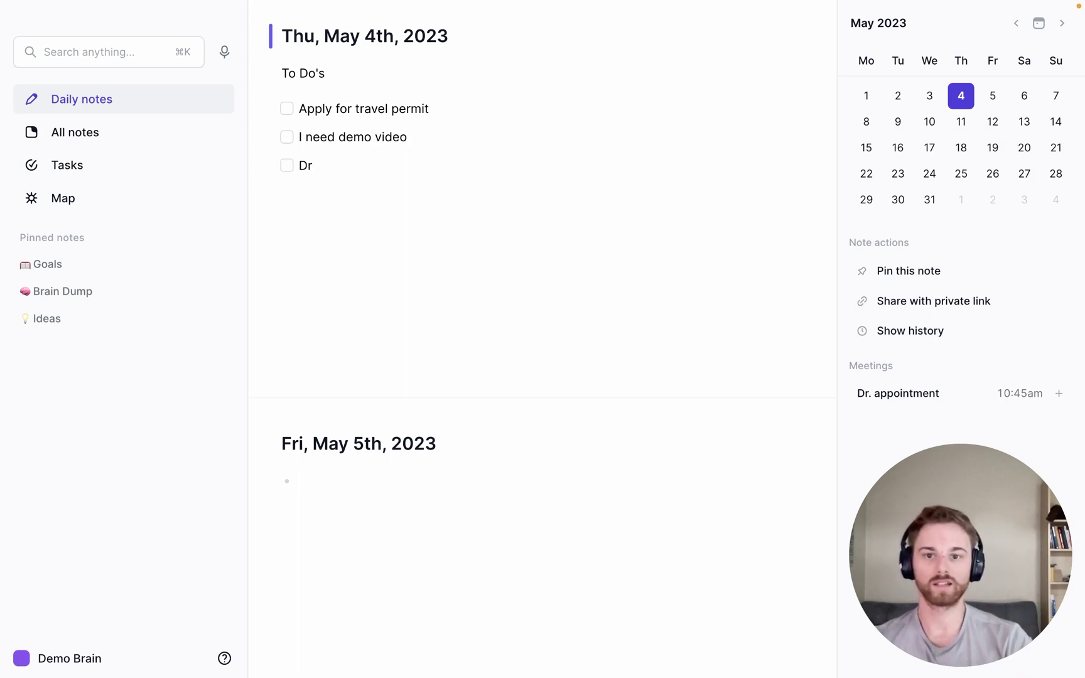
pyautogui.write('. Appointment')
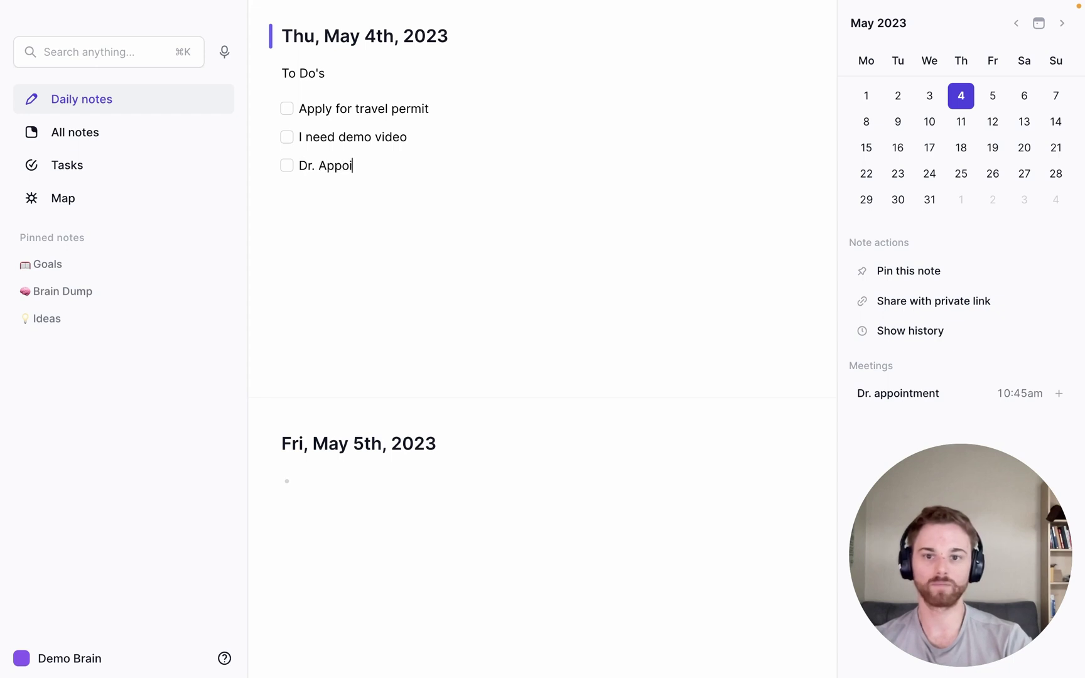
pyautogui.press('Return')
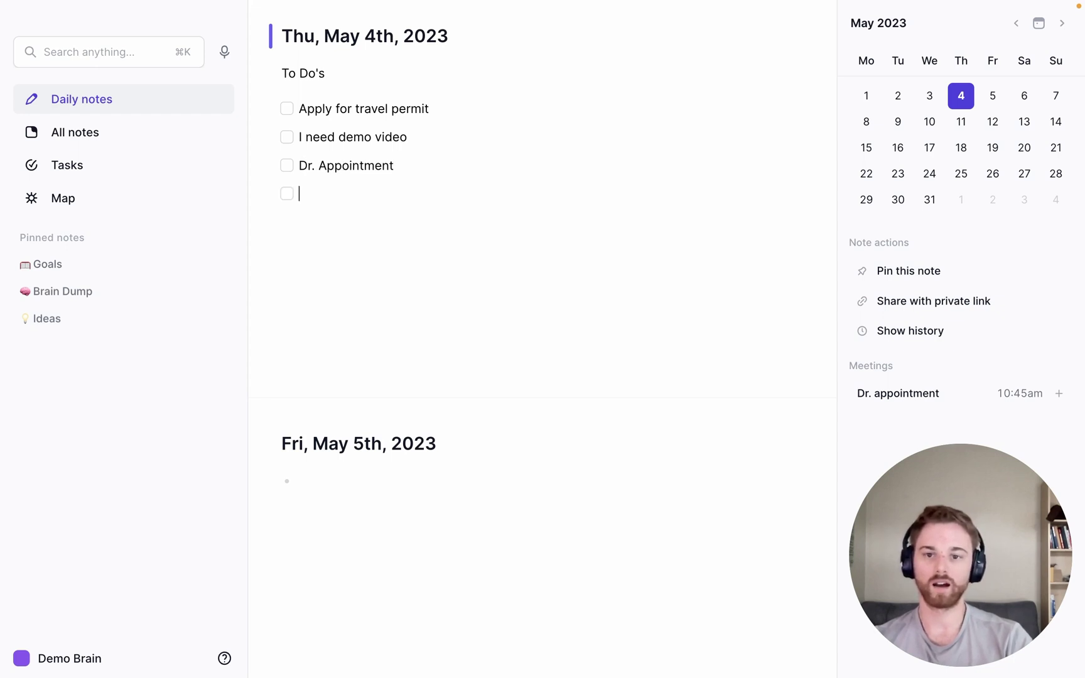
pyautogui.write('Draft ')
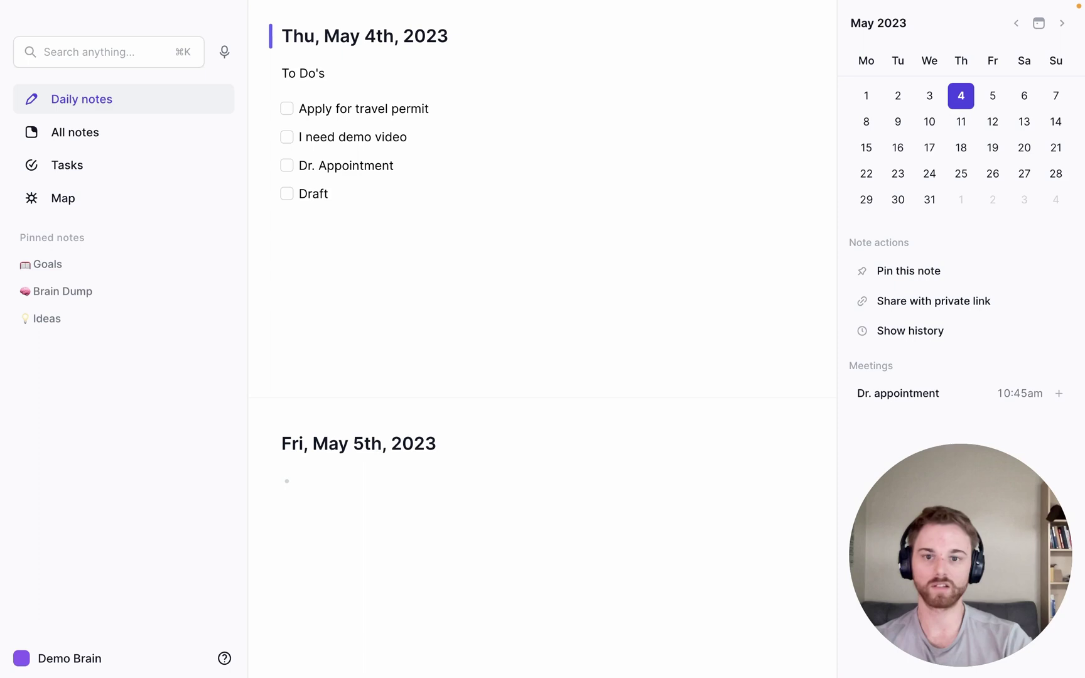
pyautogui.write('Blog post')
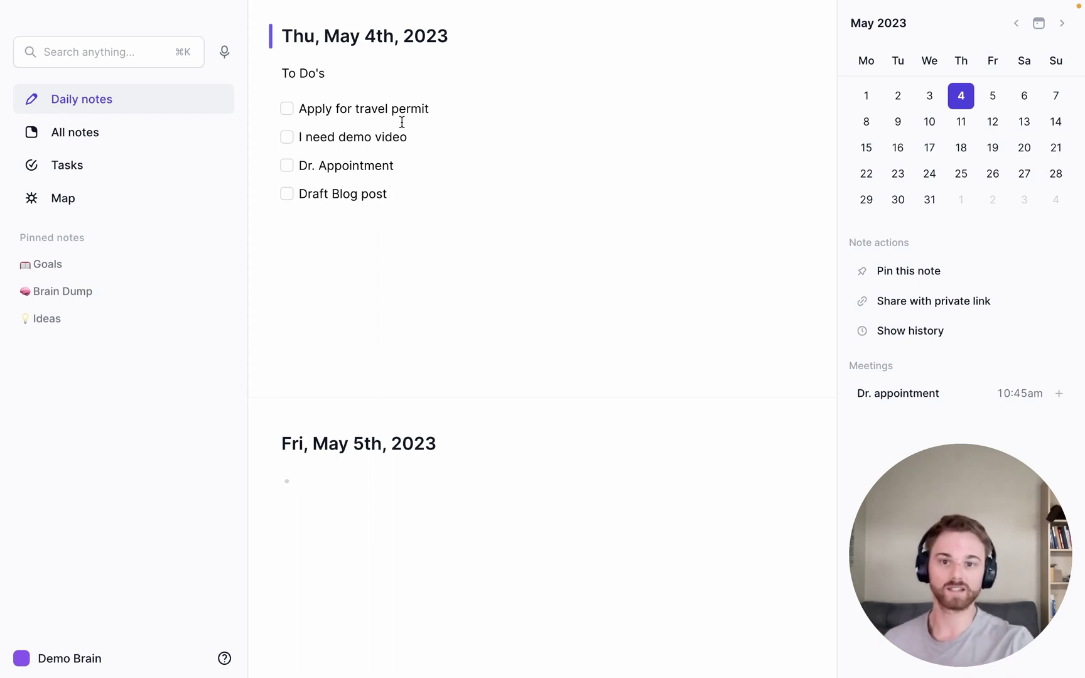
# Add a Daily Log bullet with Daily journaling, Got caught up on emails and messages, Published blog post.
pyautogui.click(461, 104)
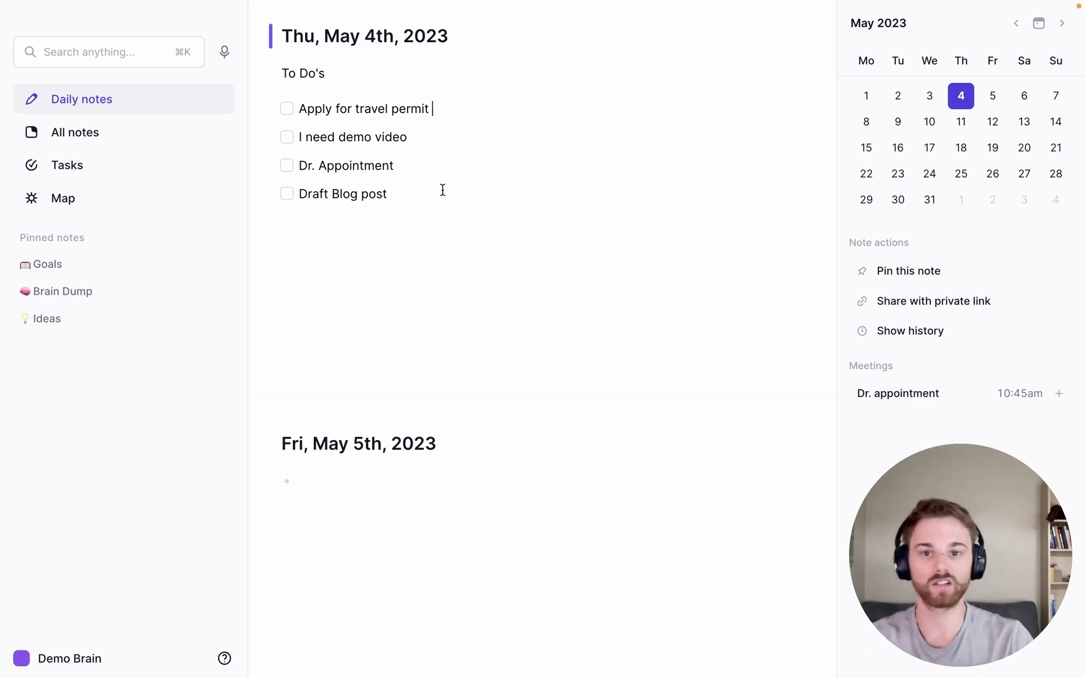
pyautogui.click(417, 259)
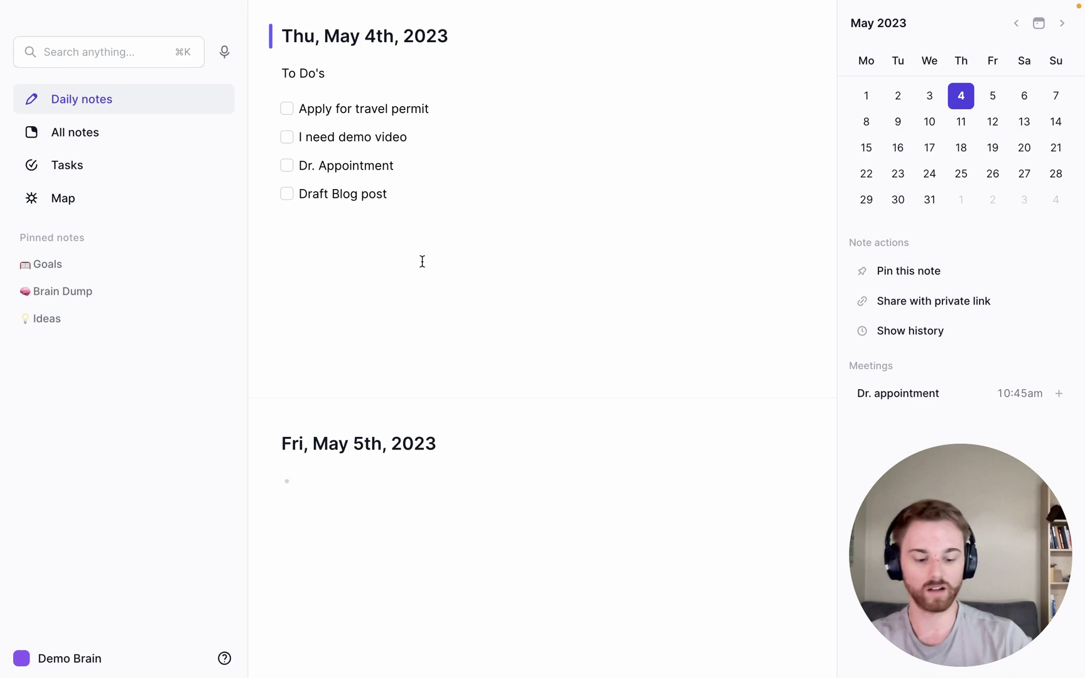
pyautogui.press('Return')
pyautogui.write('- Daily Log')
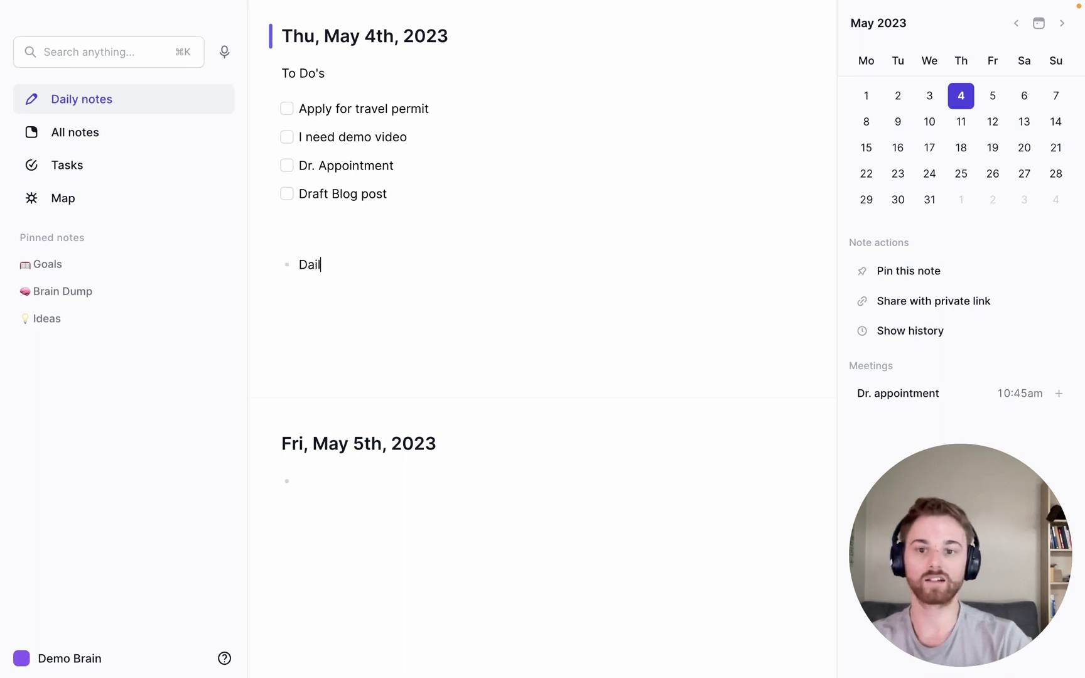
pyautogui.press('Return')
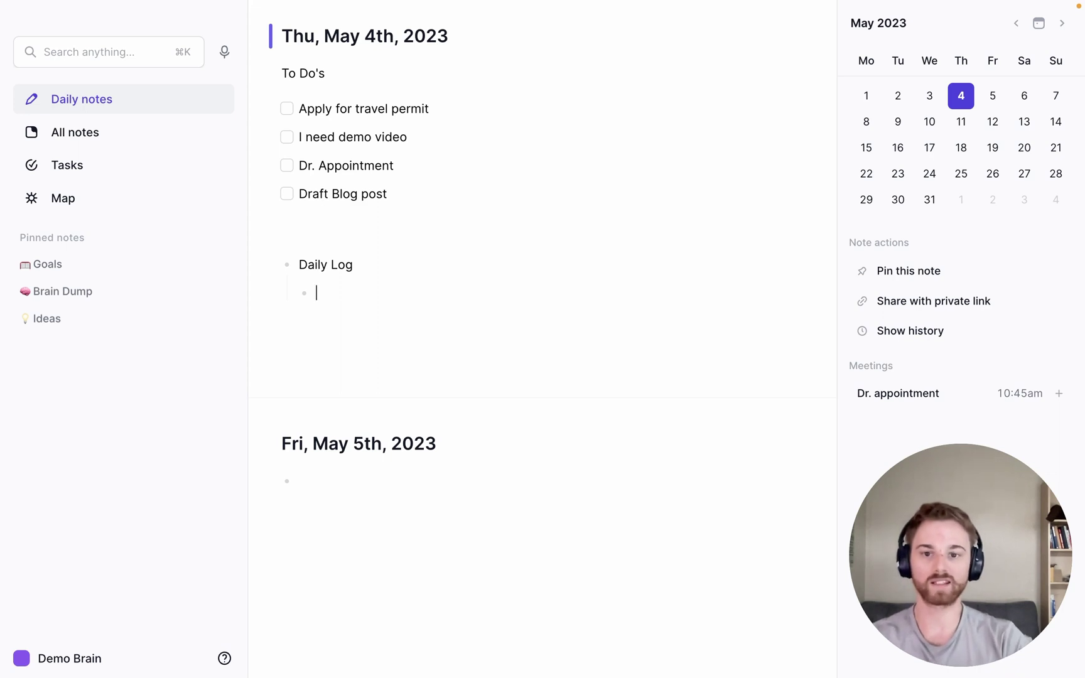
pyautogui.write('Daily')
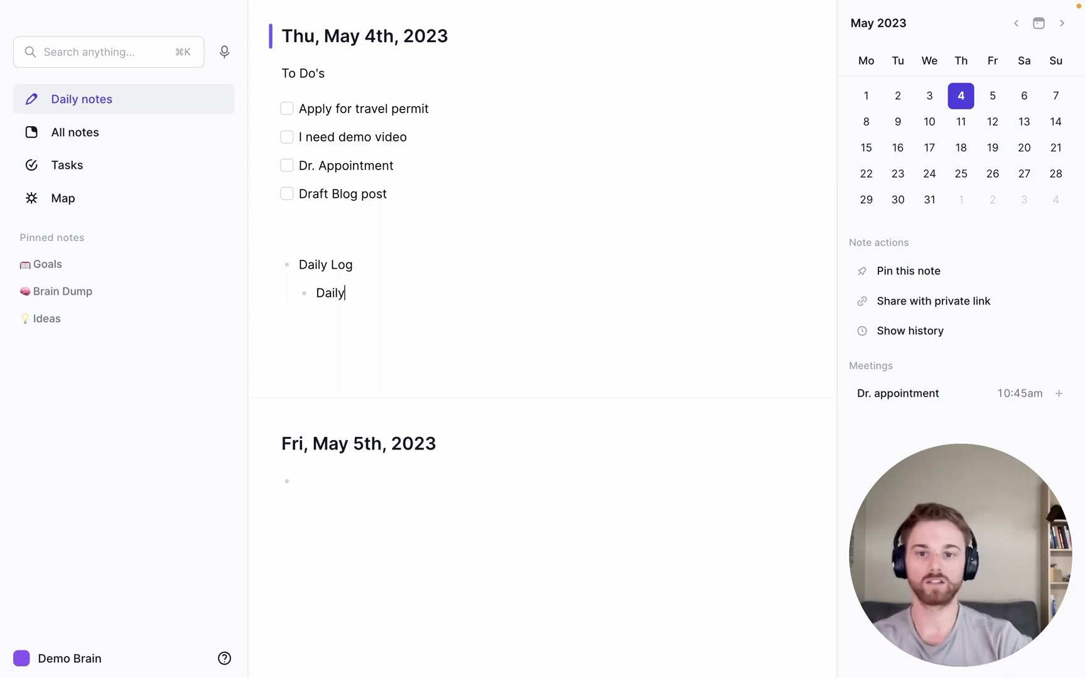
pyautogui.write(' journaling')
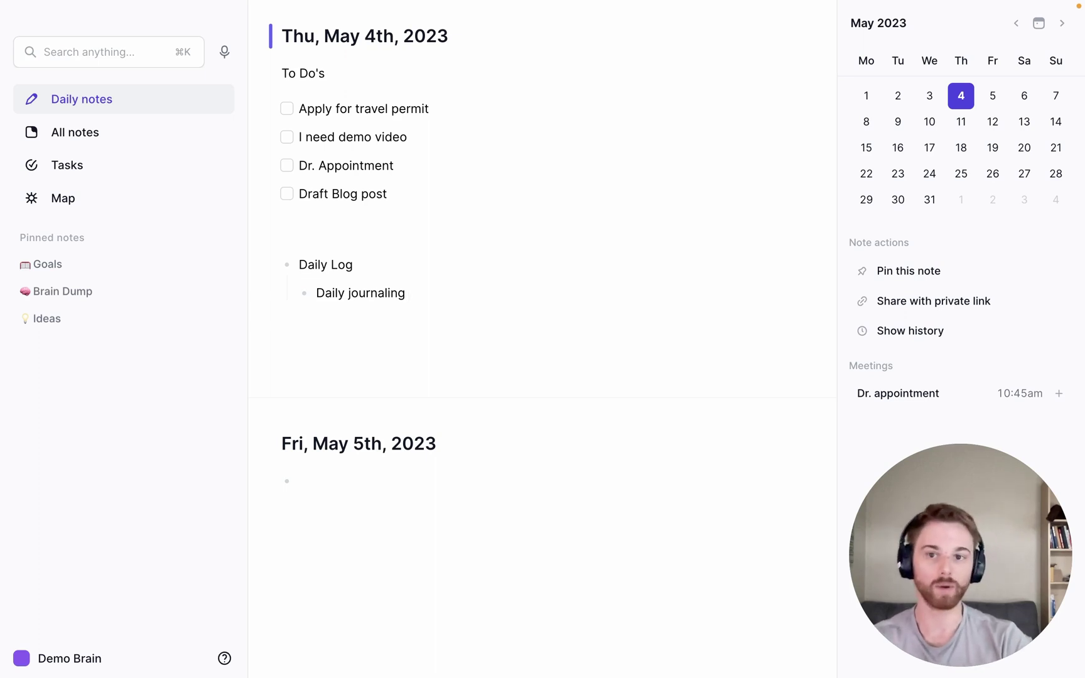
pyautogui.press('Return')
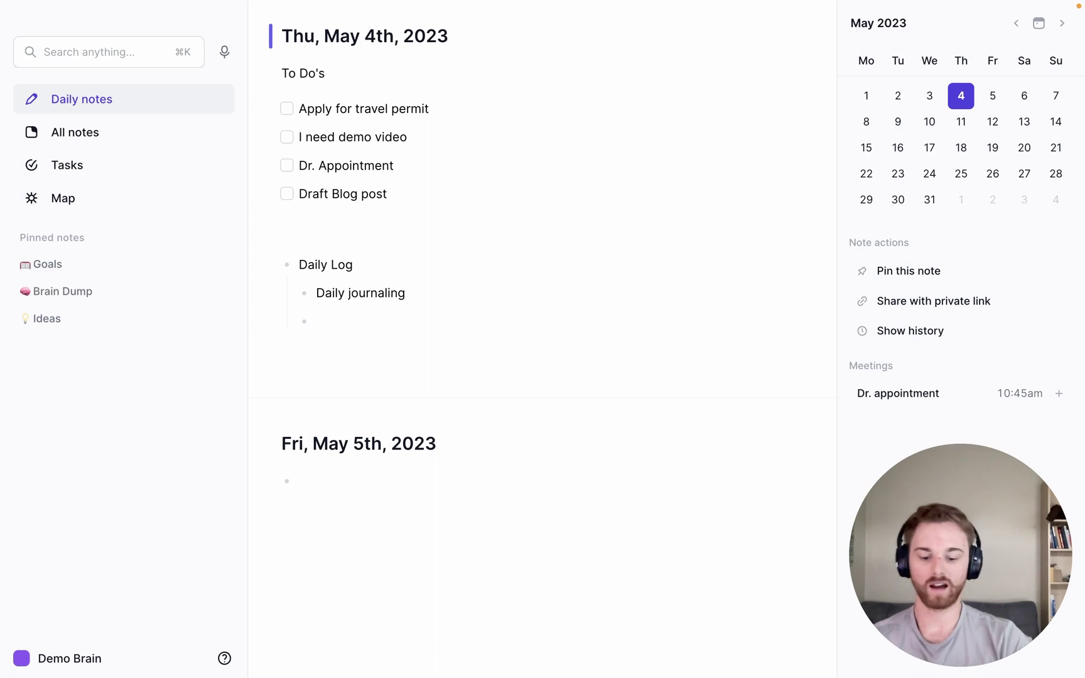
pyautogui.write('Got caught u')
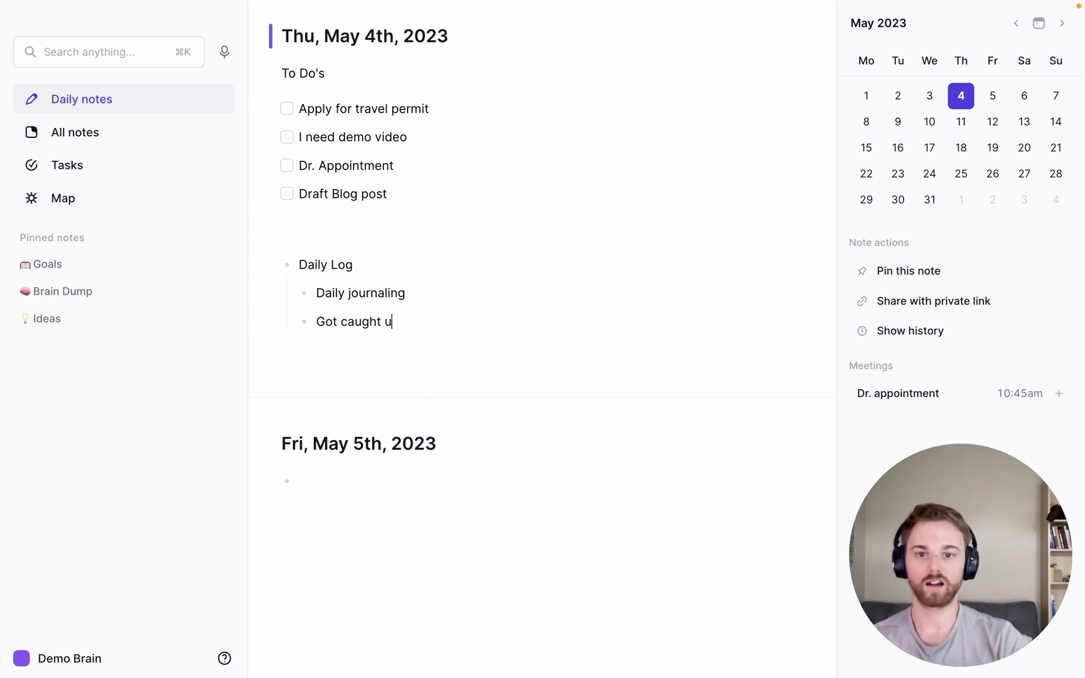
pyautogui.write('p on emails and me')
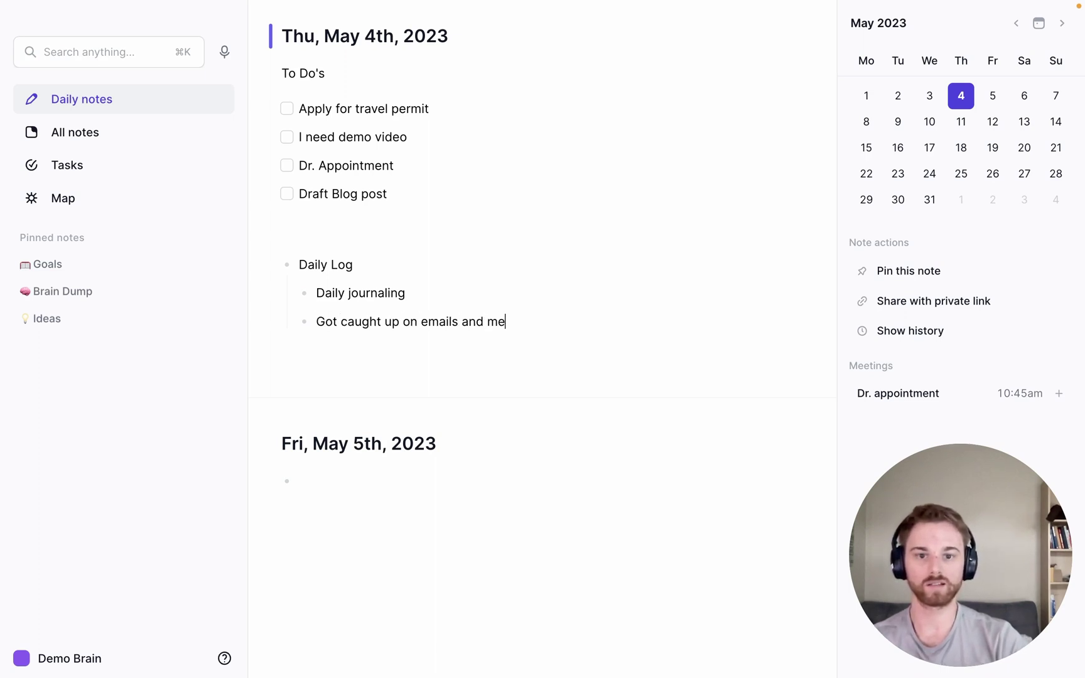
pyautogui.write('ssages')
pyautogui.press('Return')
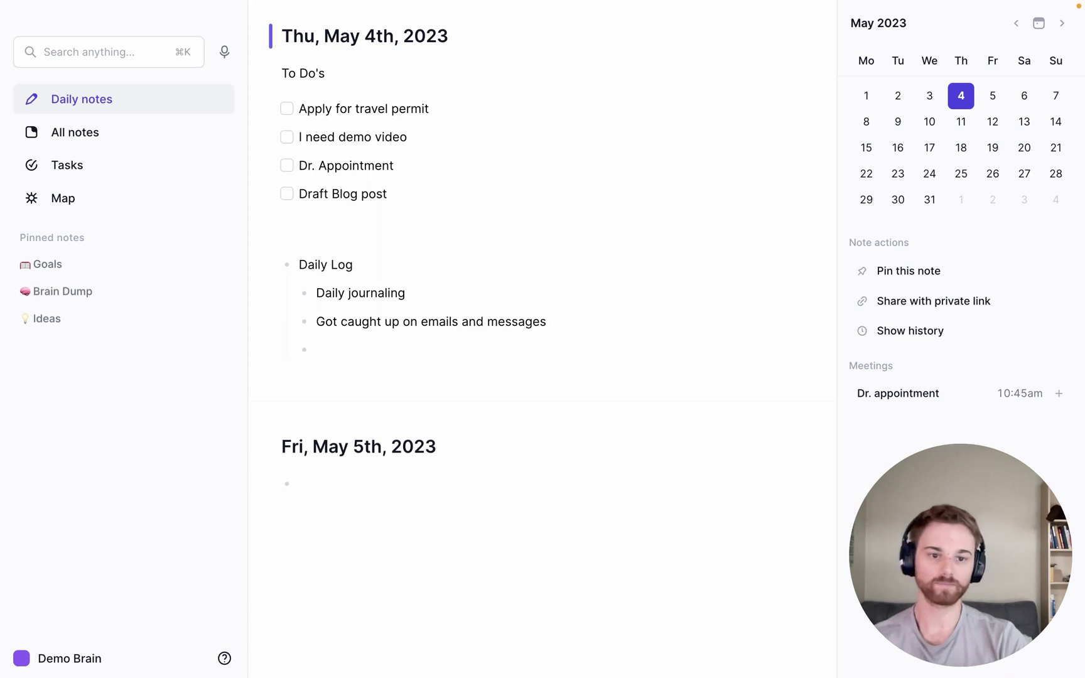
pyautogui.write('Published ')
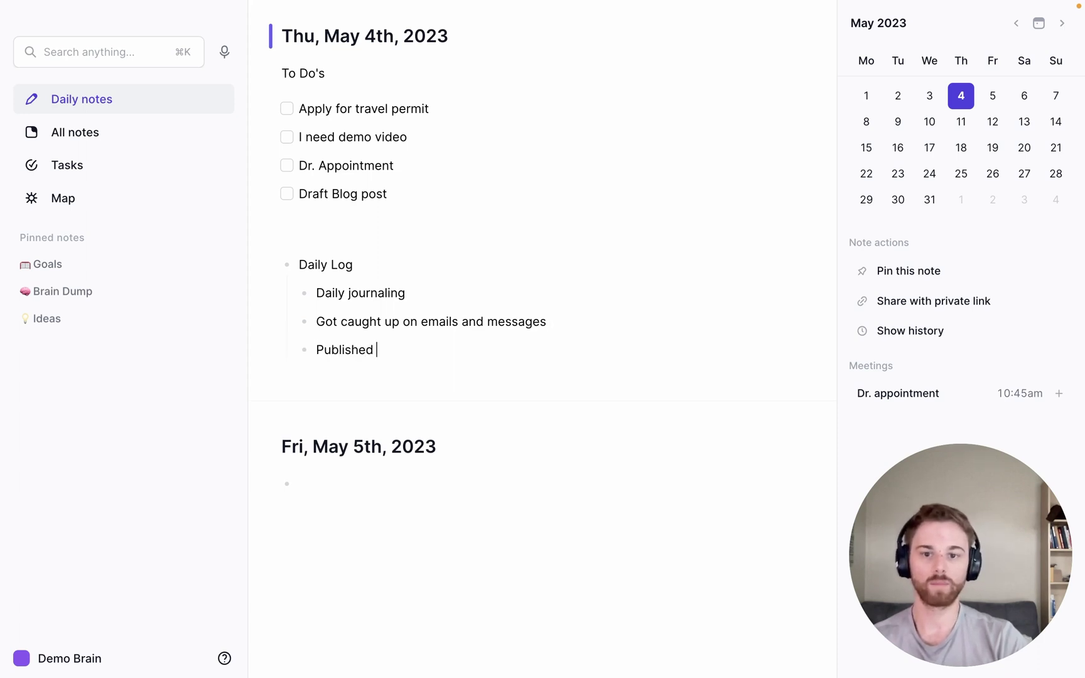
pyautogui.write('blog post')
# Log Recorded demo video and Went to the Doctor, nesting 'Have new phyiscal therapy routine' beneath it.
pyautogui.press('Return')
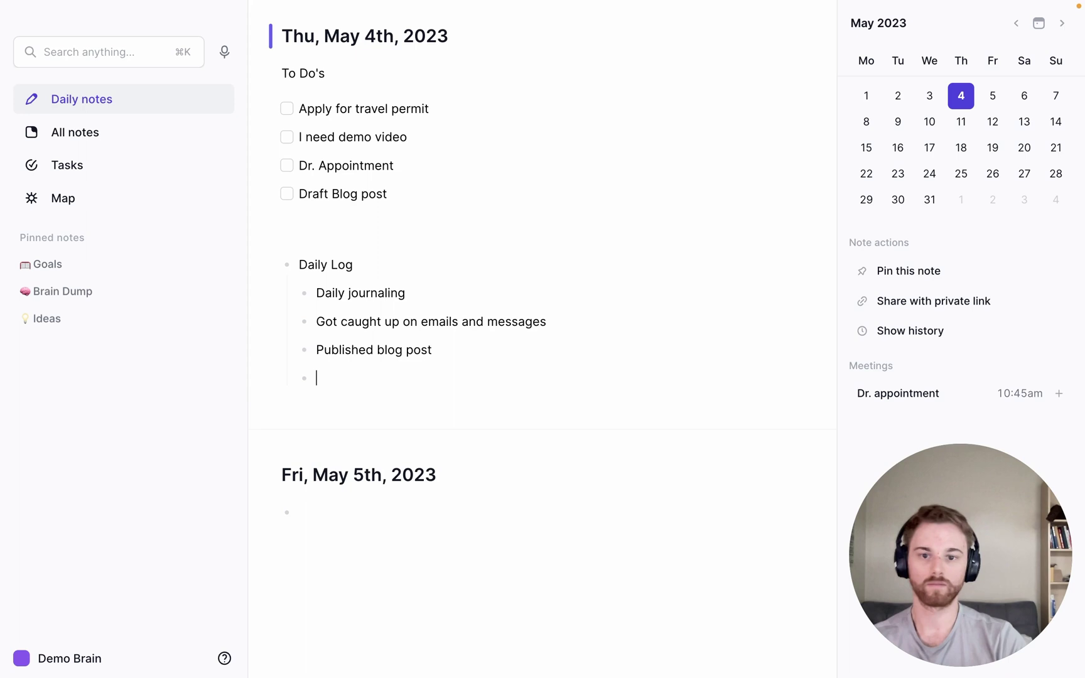
pyautogui.write('Rec')
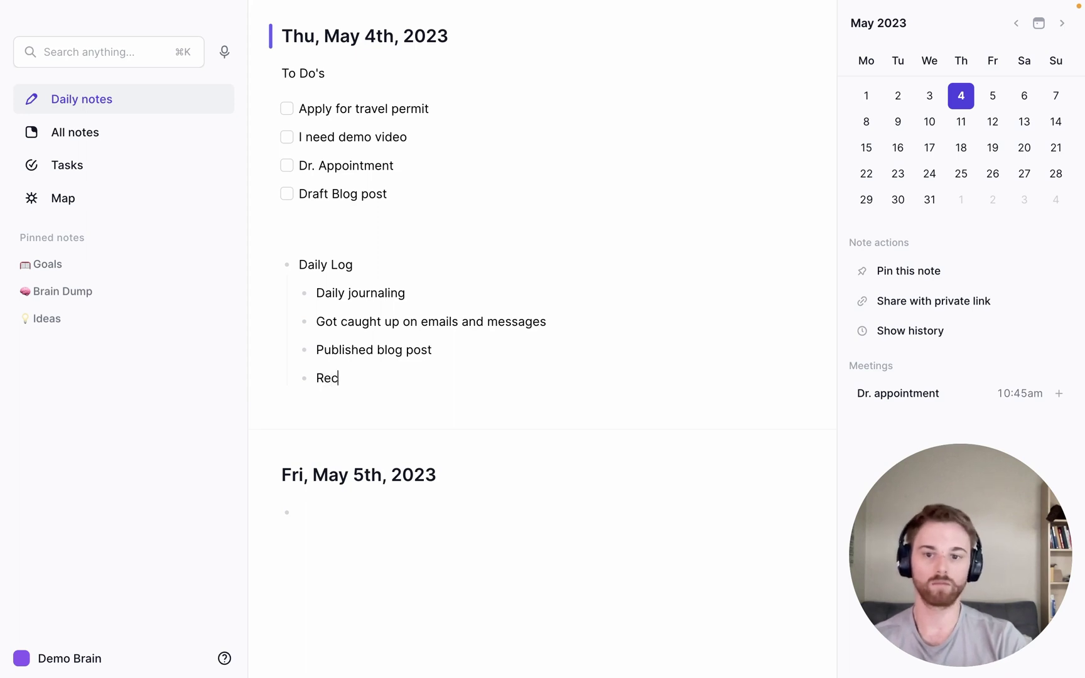
pyautogui.write('orded demo video')
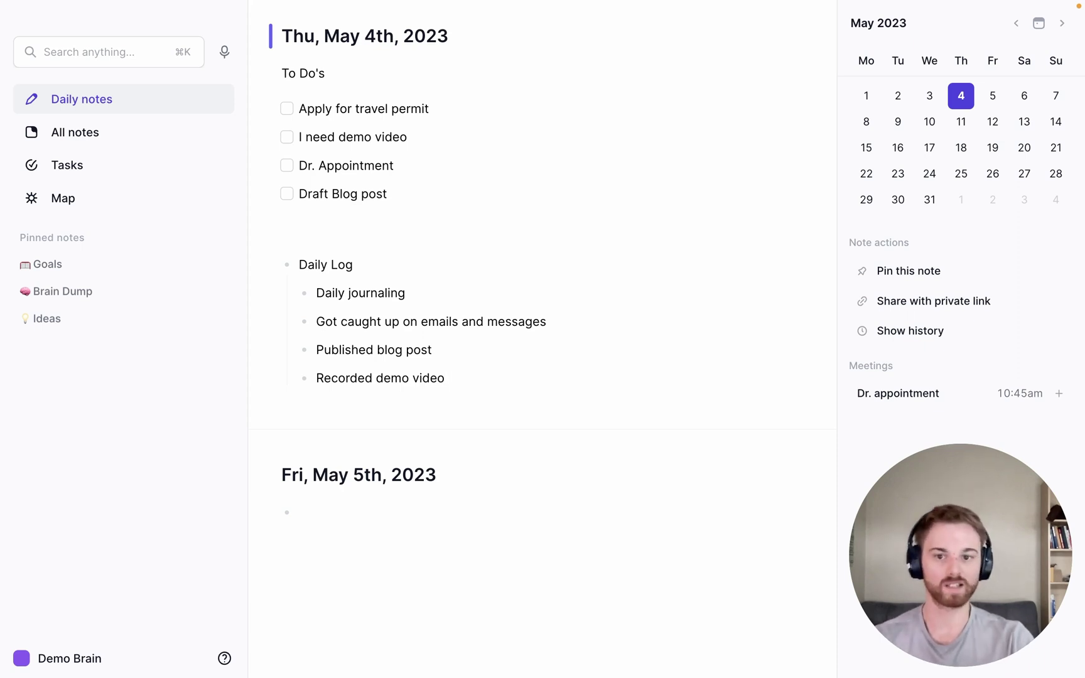
pyautogui.press('Return')
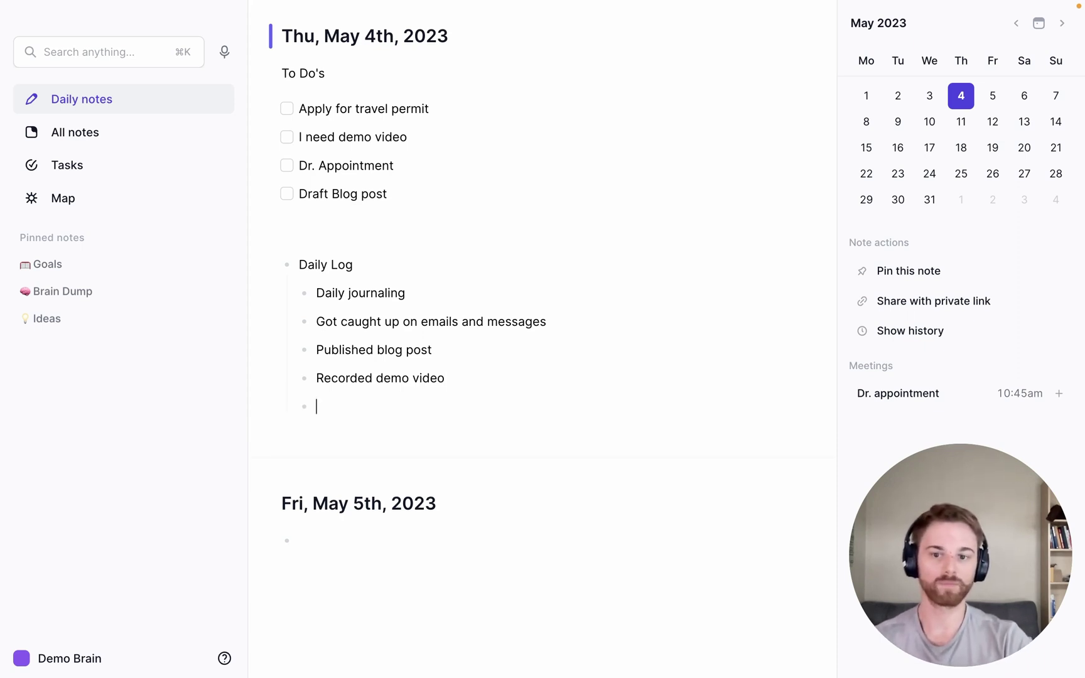
pyautogui.write('Went to the Doctor')
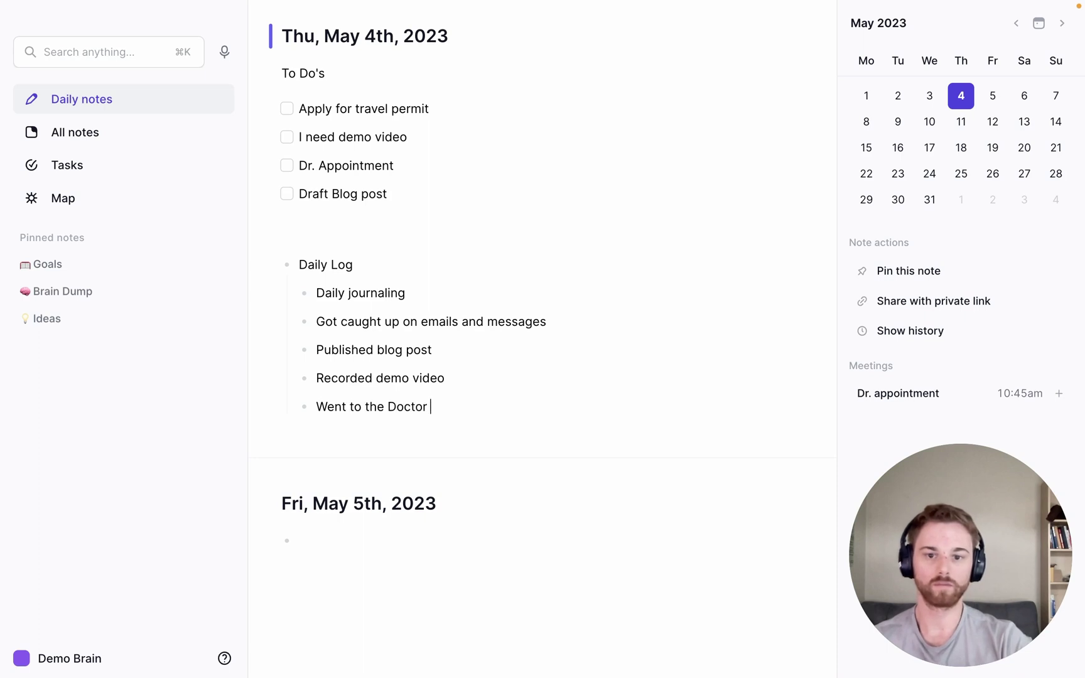
pyautogui.press('Return')
pyautogui.press('Tab')
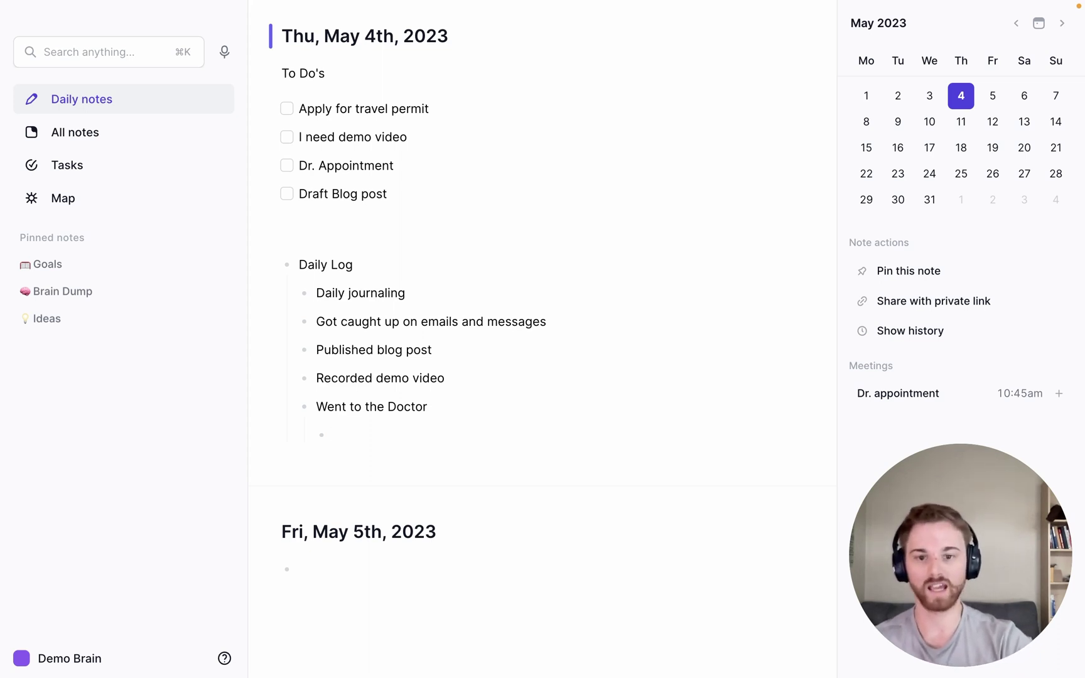
pyautogui.write('Have new pho')
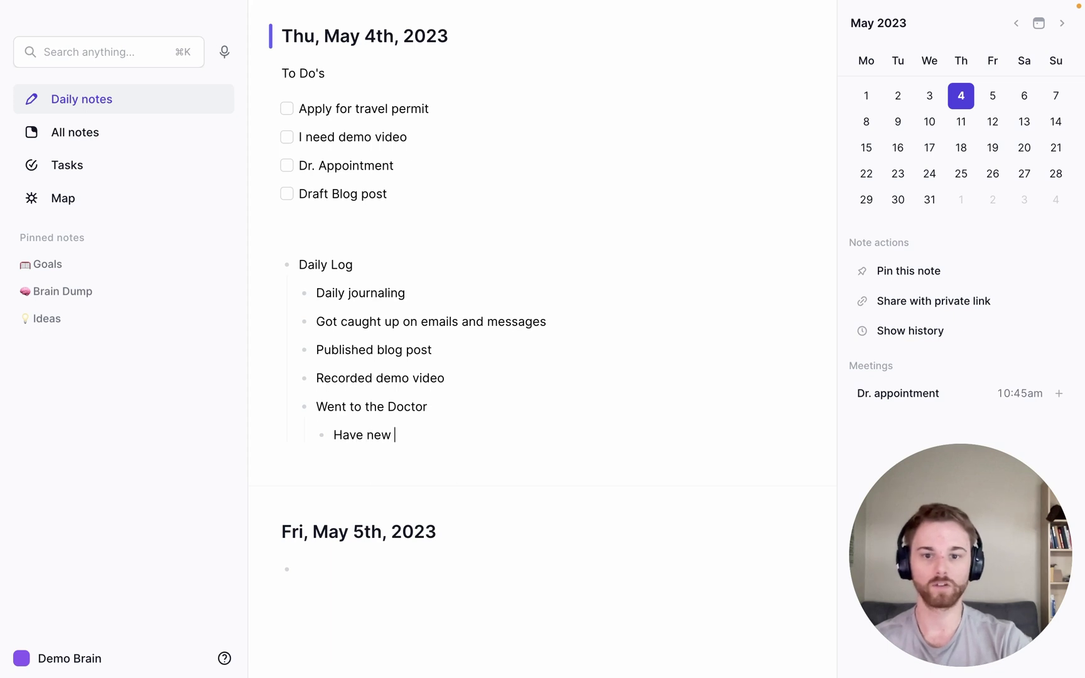
pyautogui.press('BackSpace')
pyautogui.write('yiscal therp')
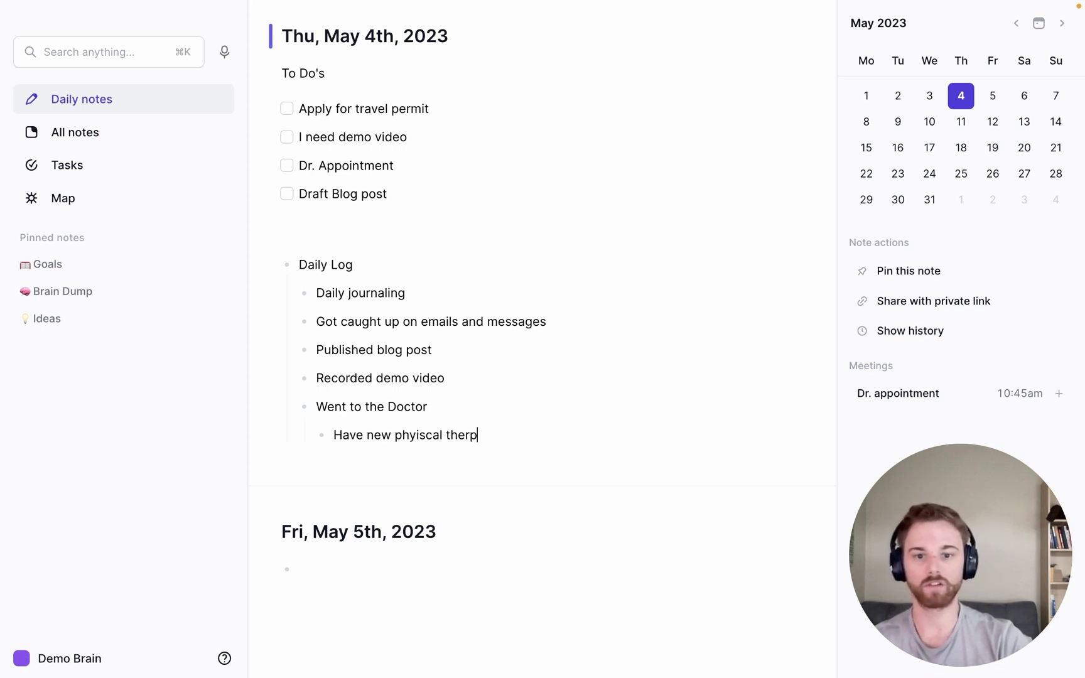
pyautogui.press('BackSpace')
pyautogui.write('apy routine')
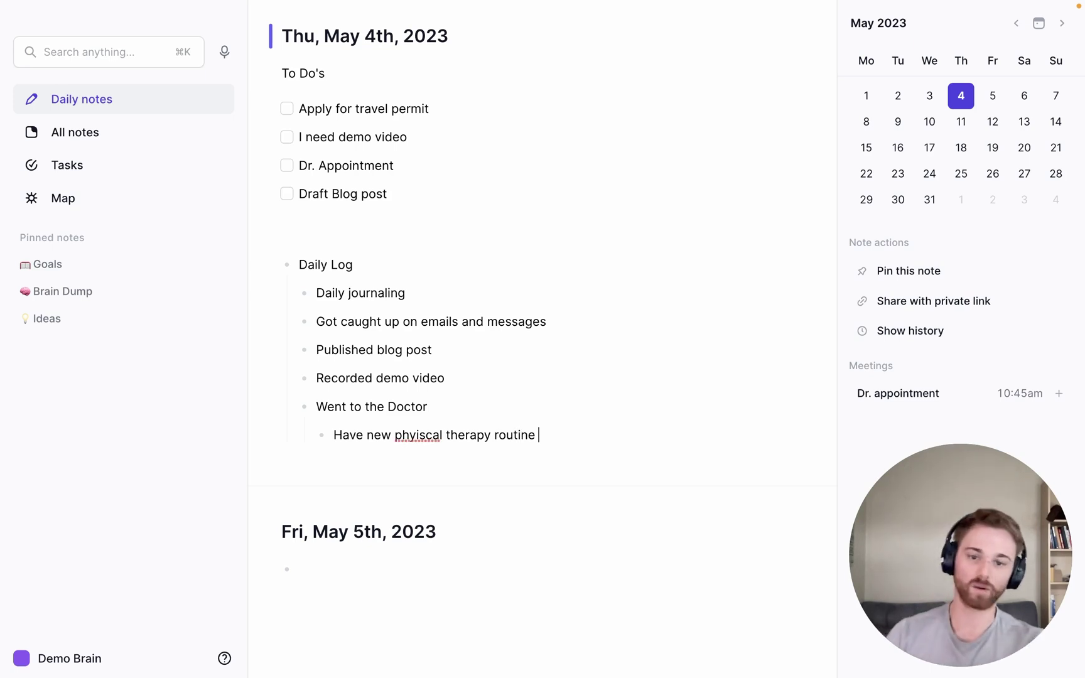
# Correct 'phyiscal' to 'physical' with the spell-check suggestion.
pyautogui.rightClick(422, 433)
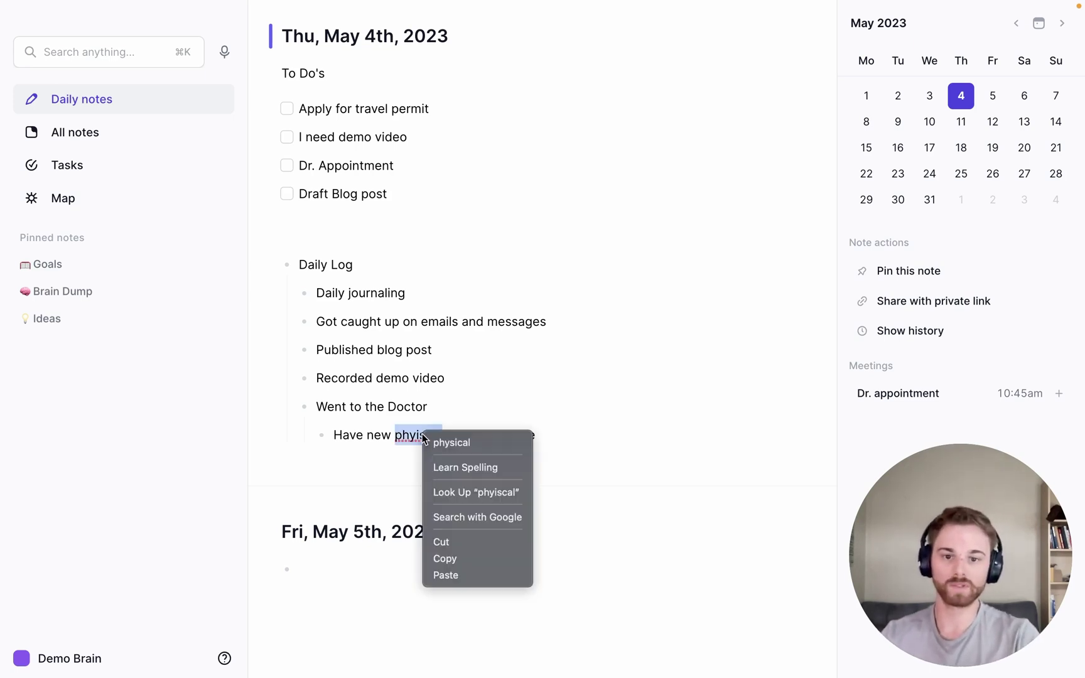
pyautogui.click(433, 442)
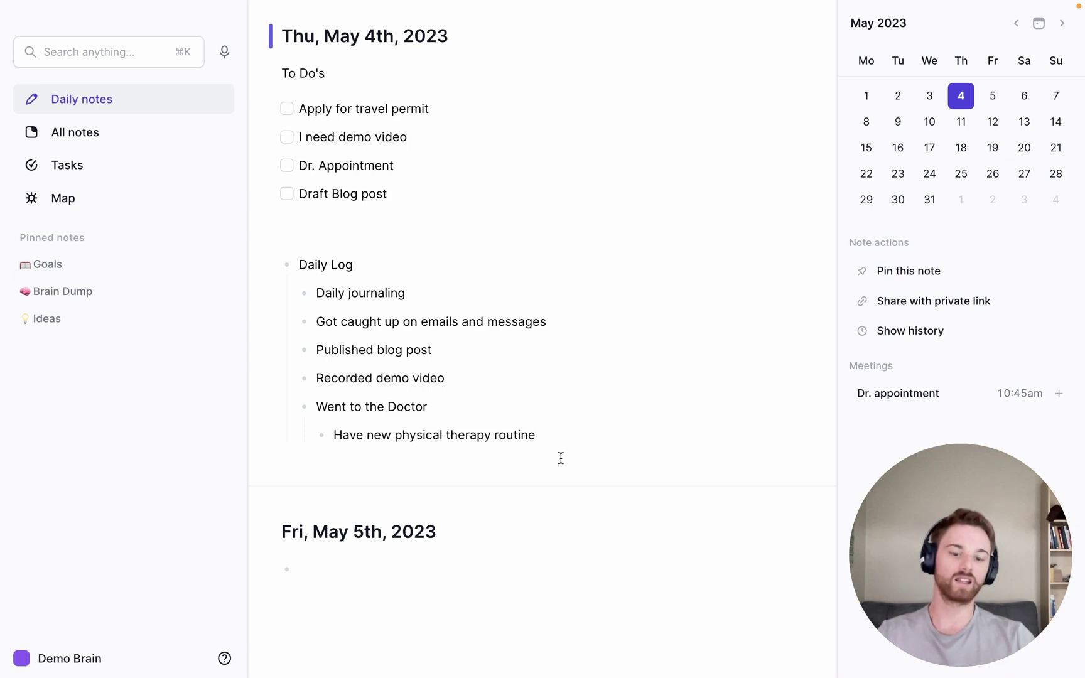
pyautogui.press('Return')
pyautogui.hotkey('shift', 'Tab')
pyautogui.hotkey('shift', 'Tab')
pyautogui.press('Return')
pyautogui.press('Return')
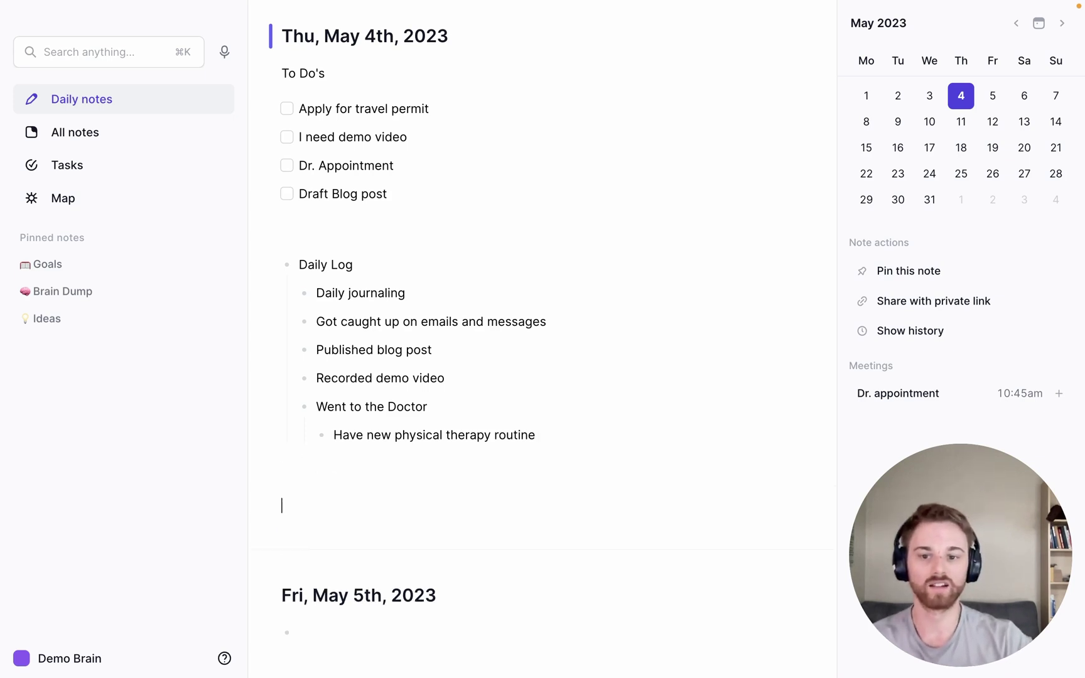
pyautogui.write('- Dialy J')
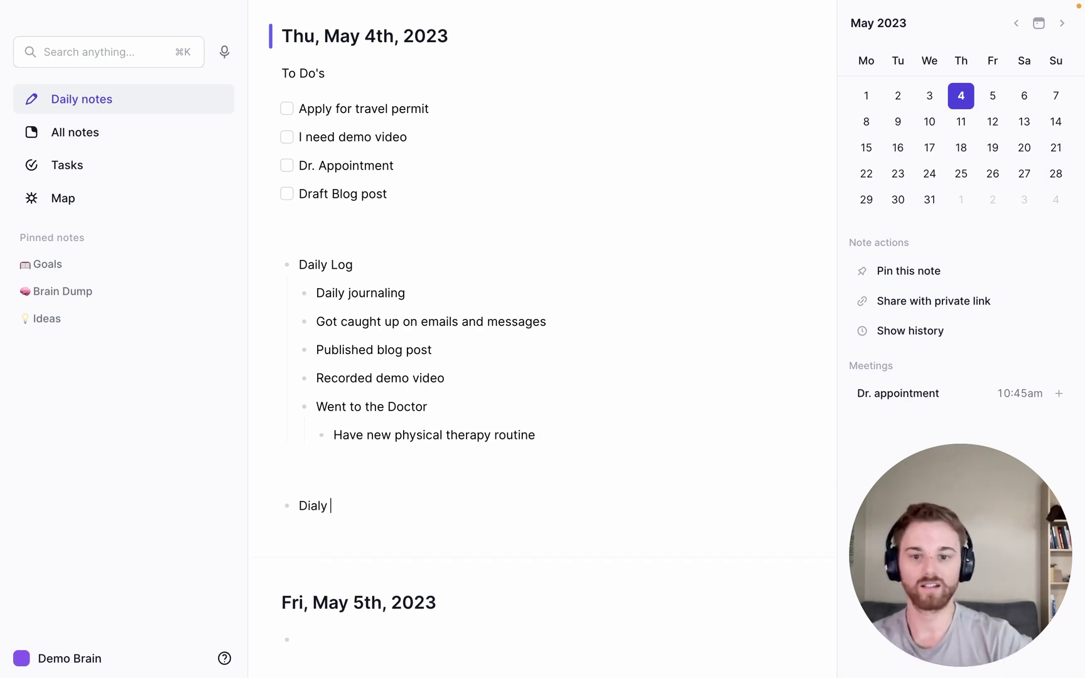
pyautogui.press('BackSpace')
pyautogui.press('BackSpace')
pyautogui.press('BackSpace')
pyautogui.press('BackSpace')
pyautogui.press('BackSpace')
pyautogui.press('BackSpace')
pyautogui.write('aily Journal')
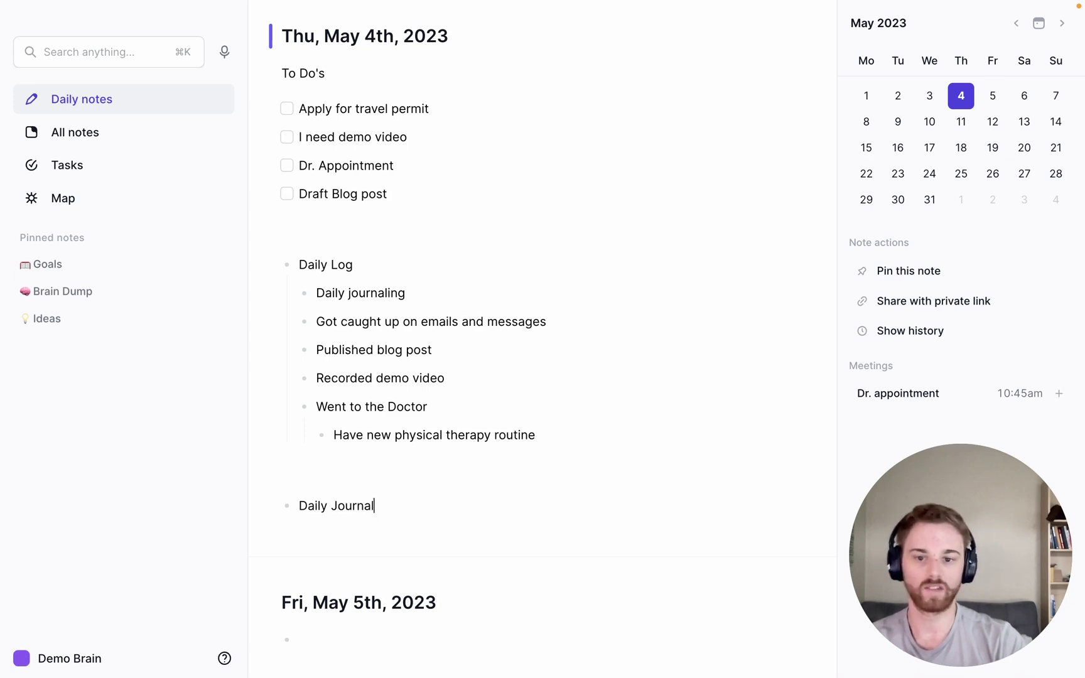
pyautogui.press('Return')
pyautogui.press('Tab')
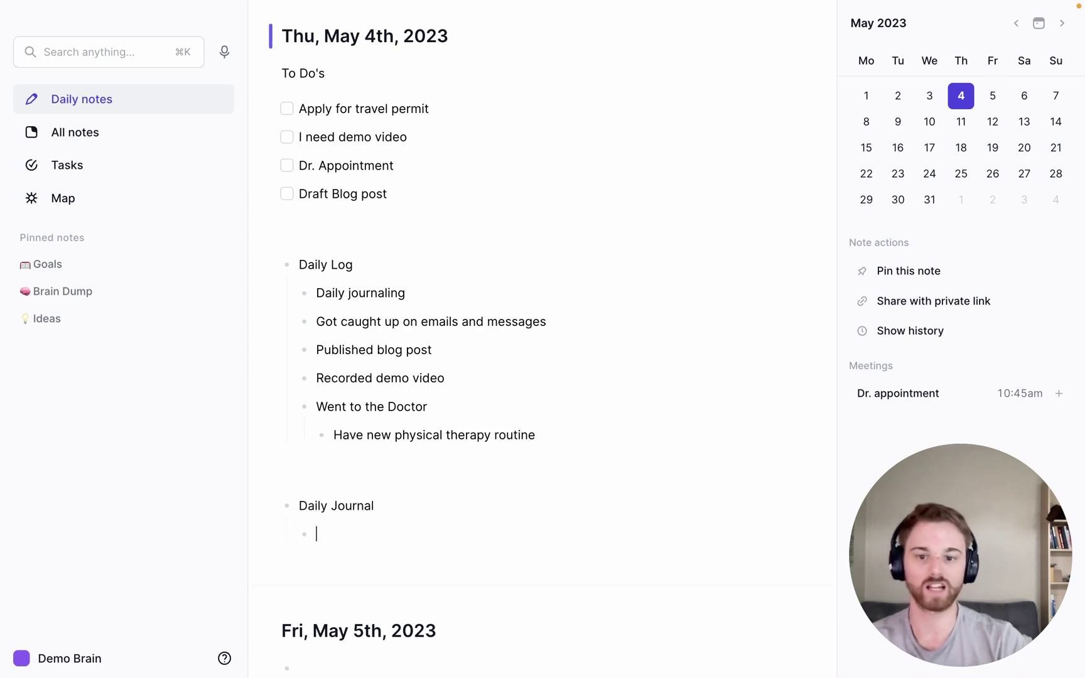
pyautogui.write('Reframing')
pyautogui.press('Return')
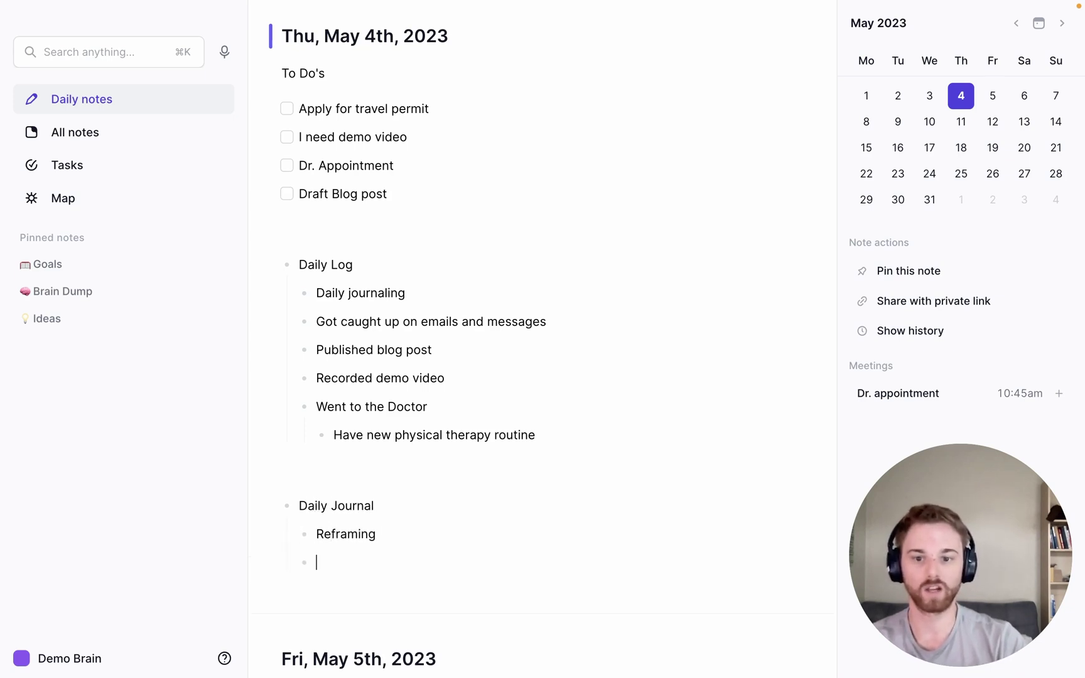
pyautogui.press('Tab')
pyautogui.write('Thought A:')
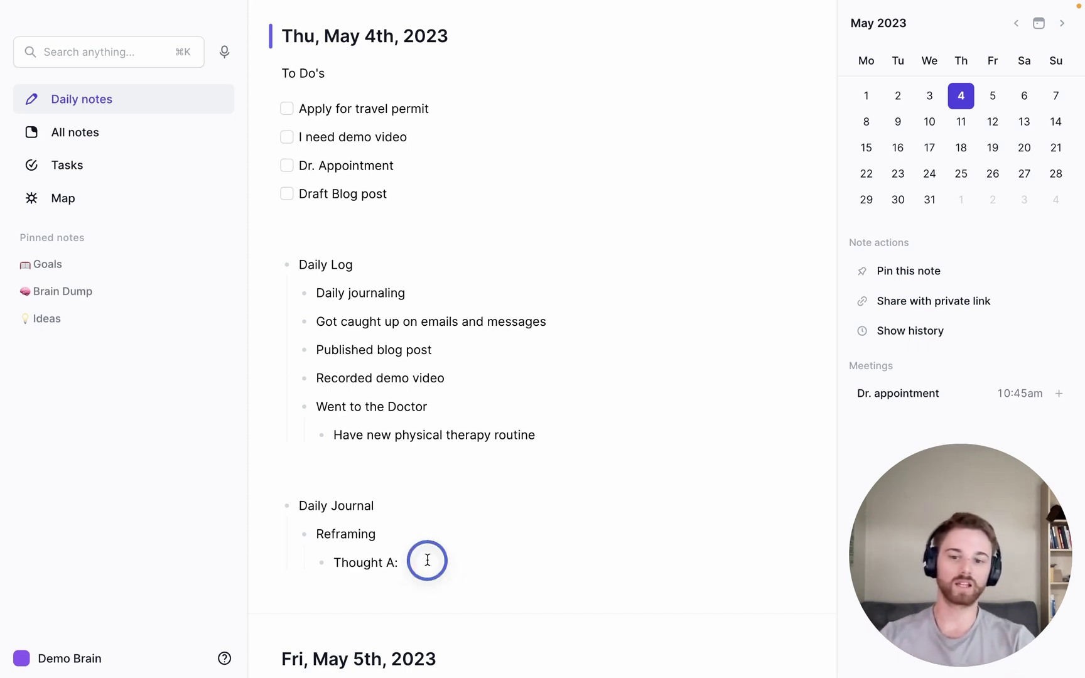
pyautogui.moveTo(426, 559); pyautogui.dragTo(296, 505)
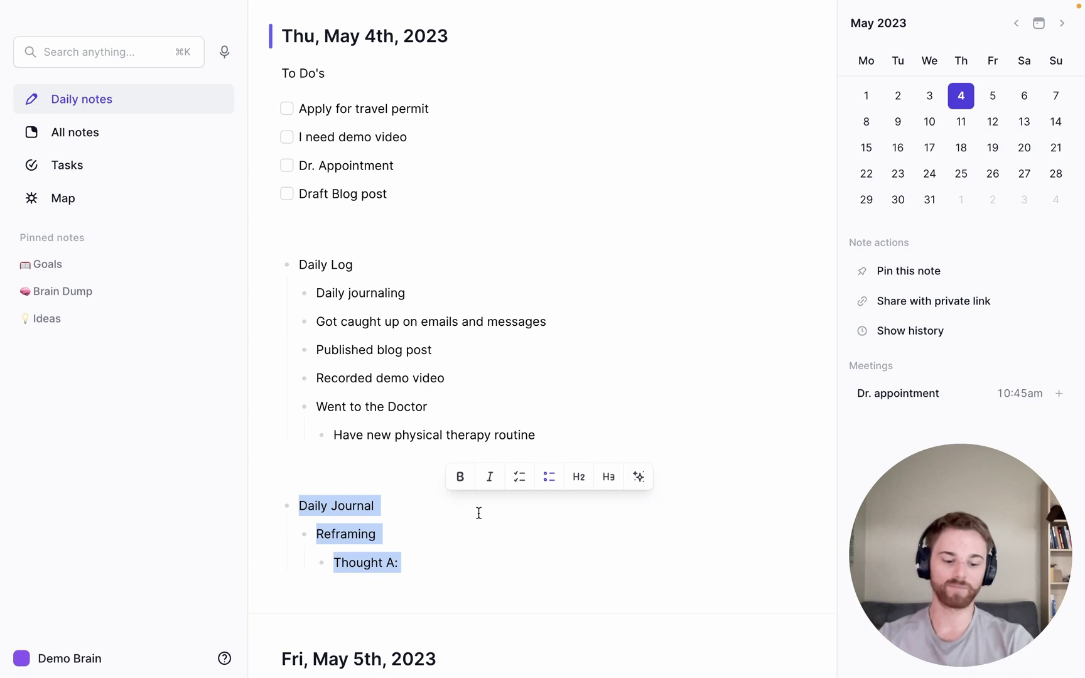
pyautogui.press('BackSpace')
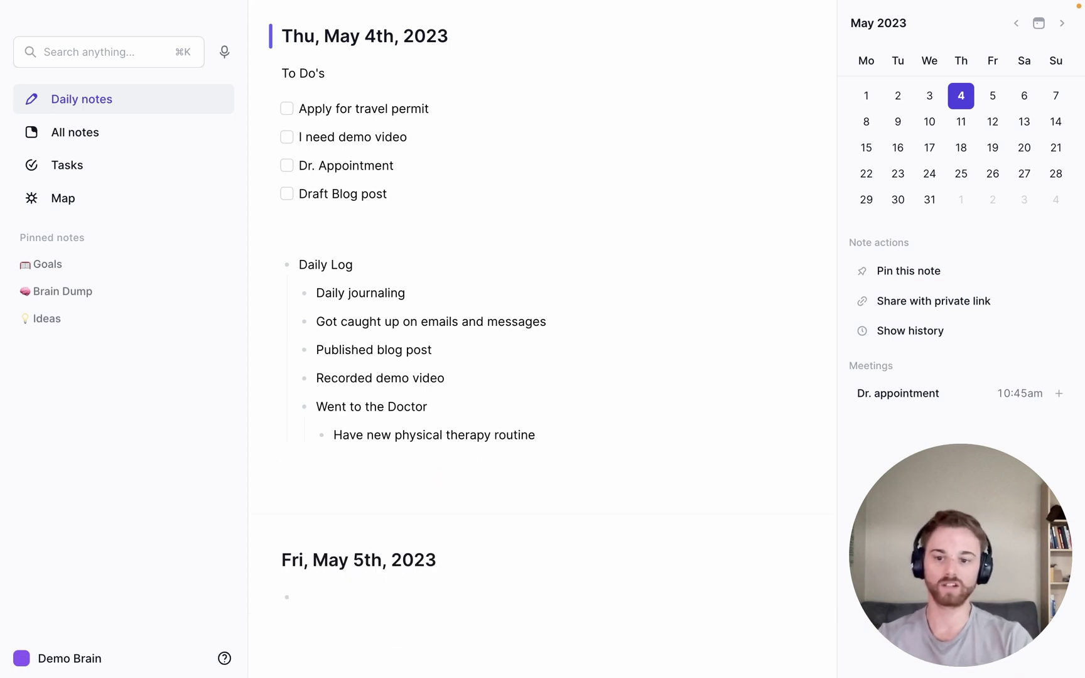
# Add a new blank template in the Demo Brain Preferences' Templates settings.
pyautogui.click(100, 664)
pyautogui.click(84, 564)
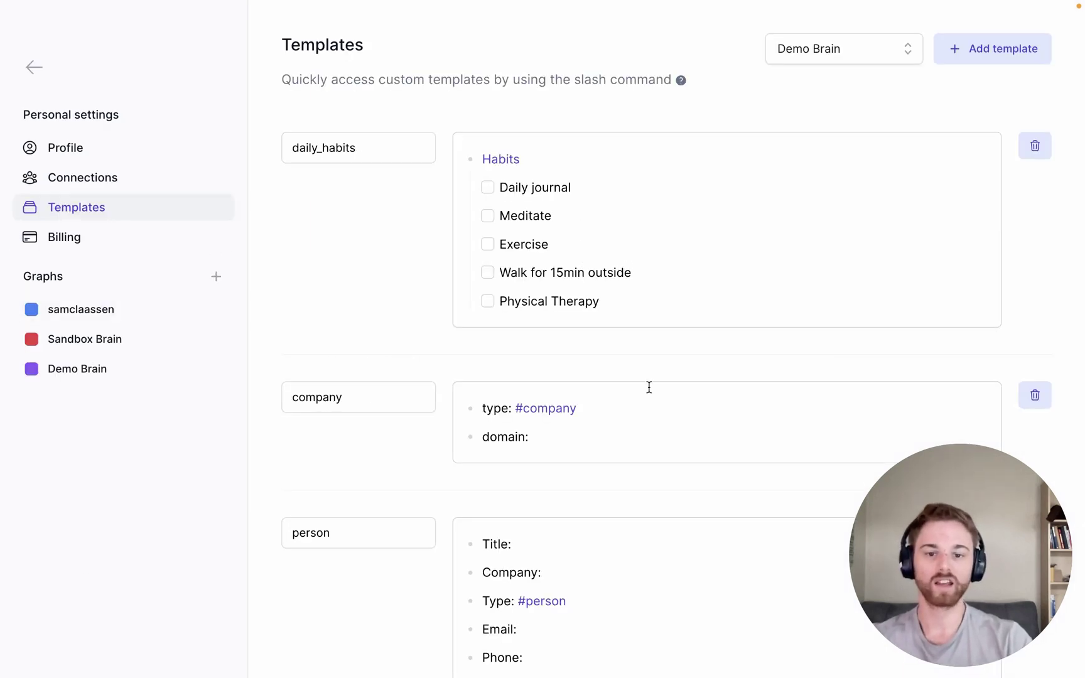
pyautogui.scroll(-2, 588, 323)
pyautogui.scroll(2, 649, 375)
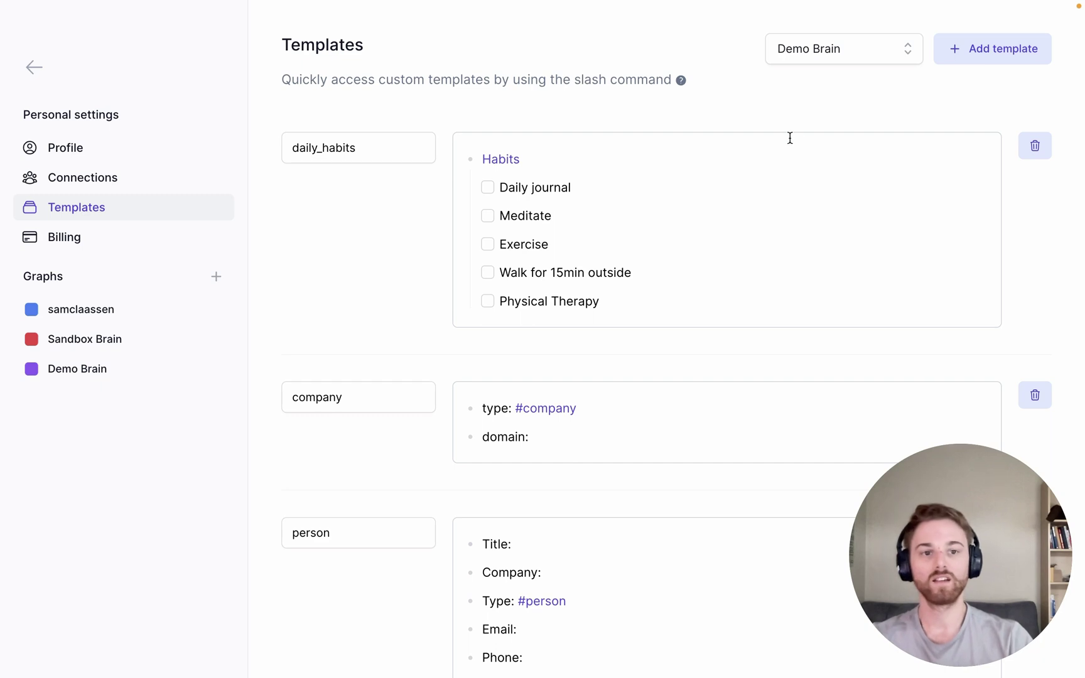
pyautogui.click(970, 49)
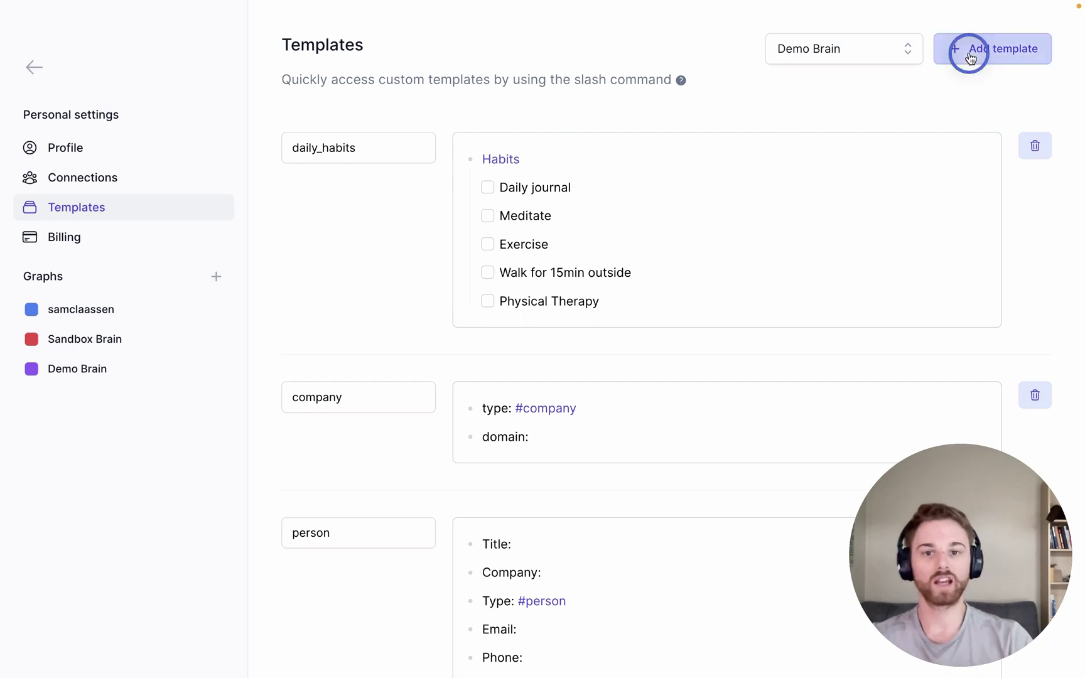
# Name the template daily_journal and begin its content with a [[Daily Journal]] note link.
pyautogui.click(389, 158)
pyautogui.write('daily_j')
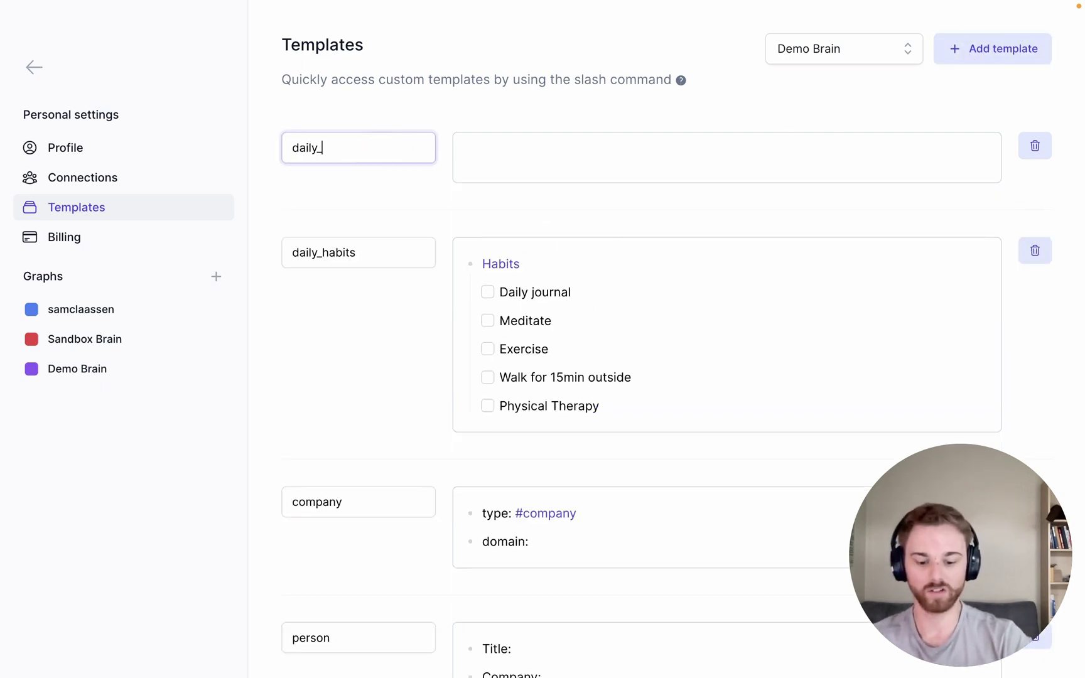
pyautogui.write('rnal')
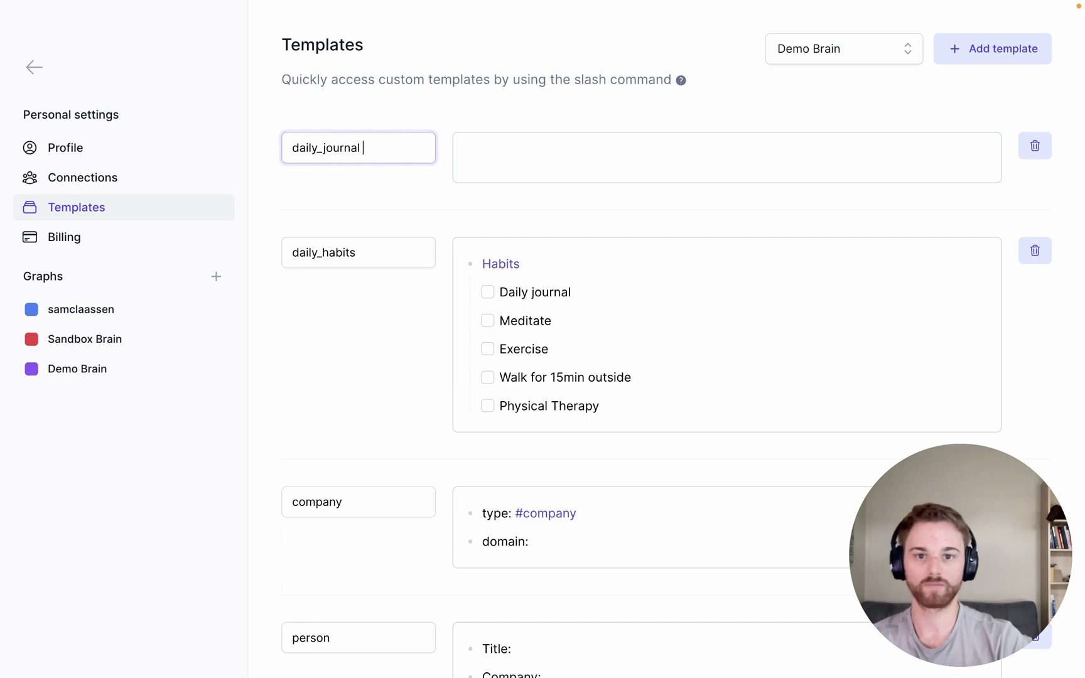
pyautogui.click(465, 152)
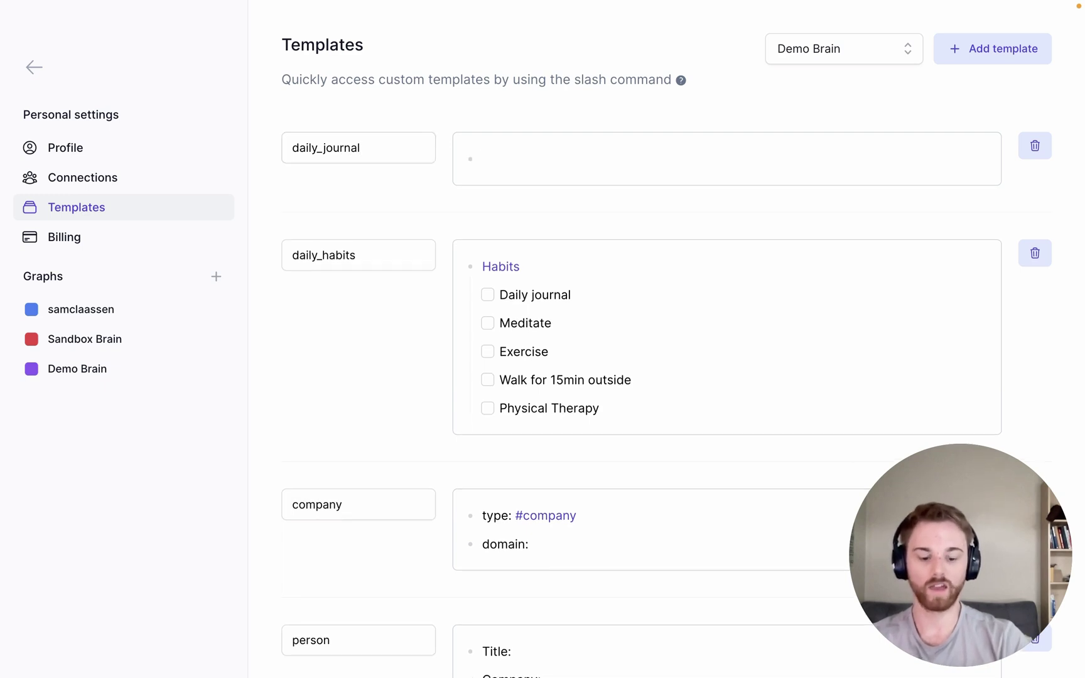
pyautogui.write('[[Da')
pyautogui.press('BackSpace')
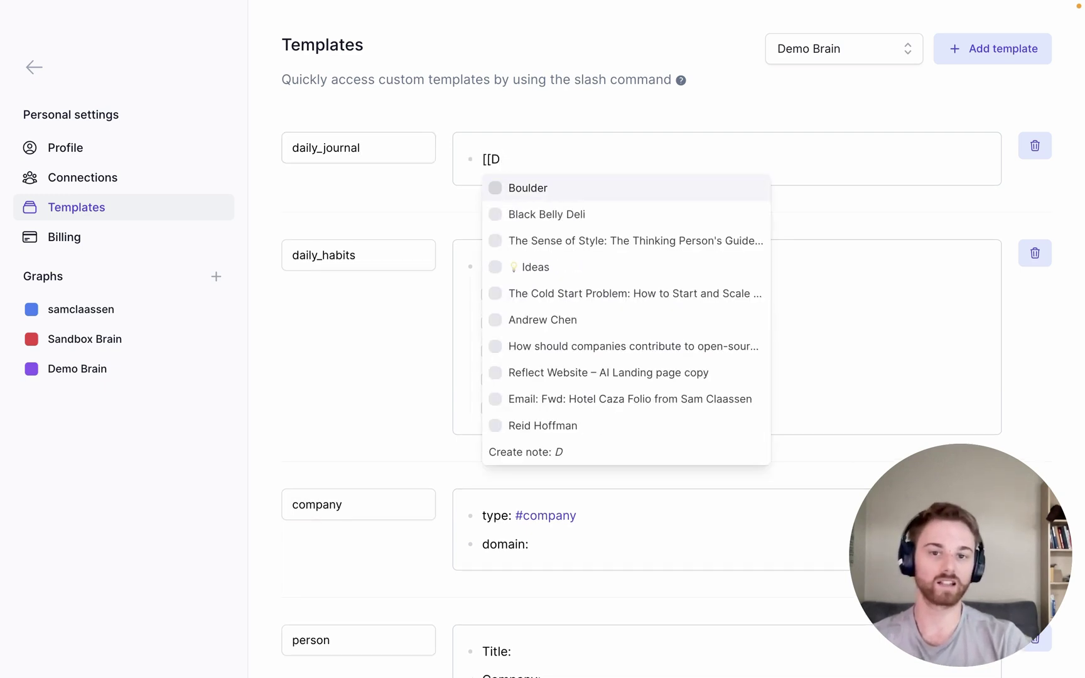
pyautogui.write('aily')
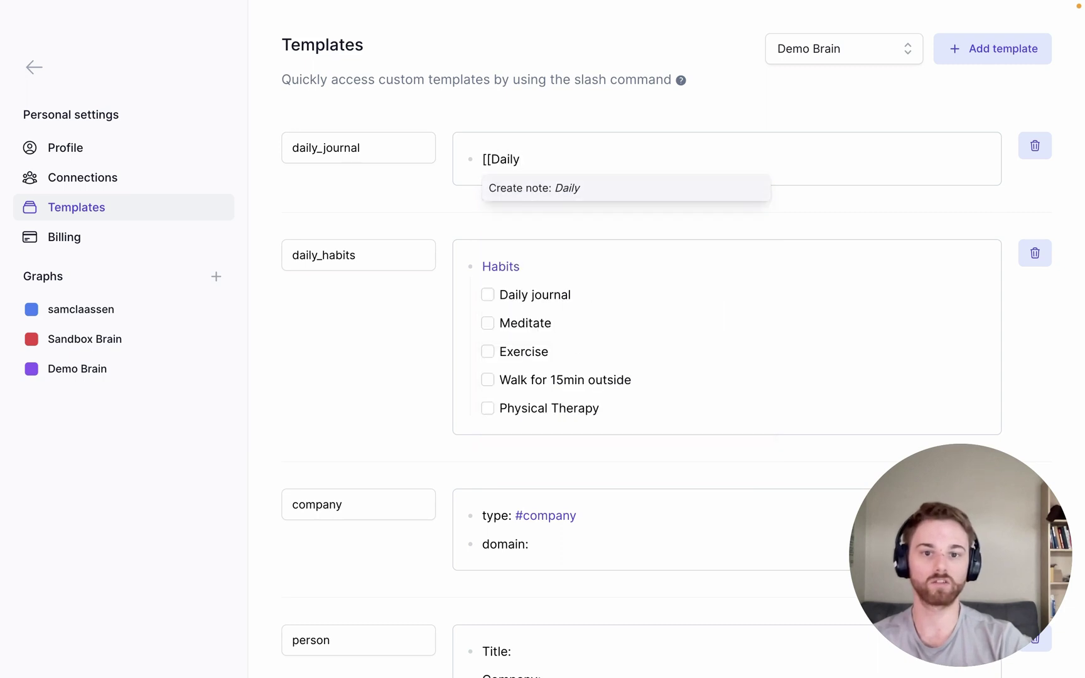
pyautogui.write(' Journal')
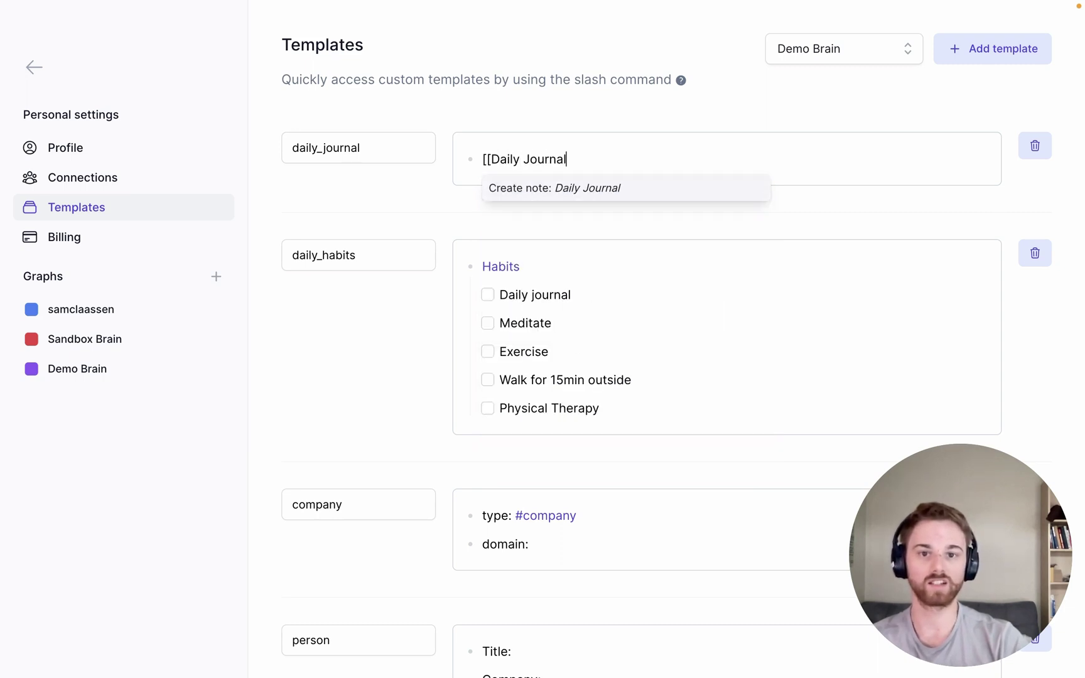
pyautogui.press('Return')
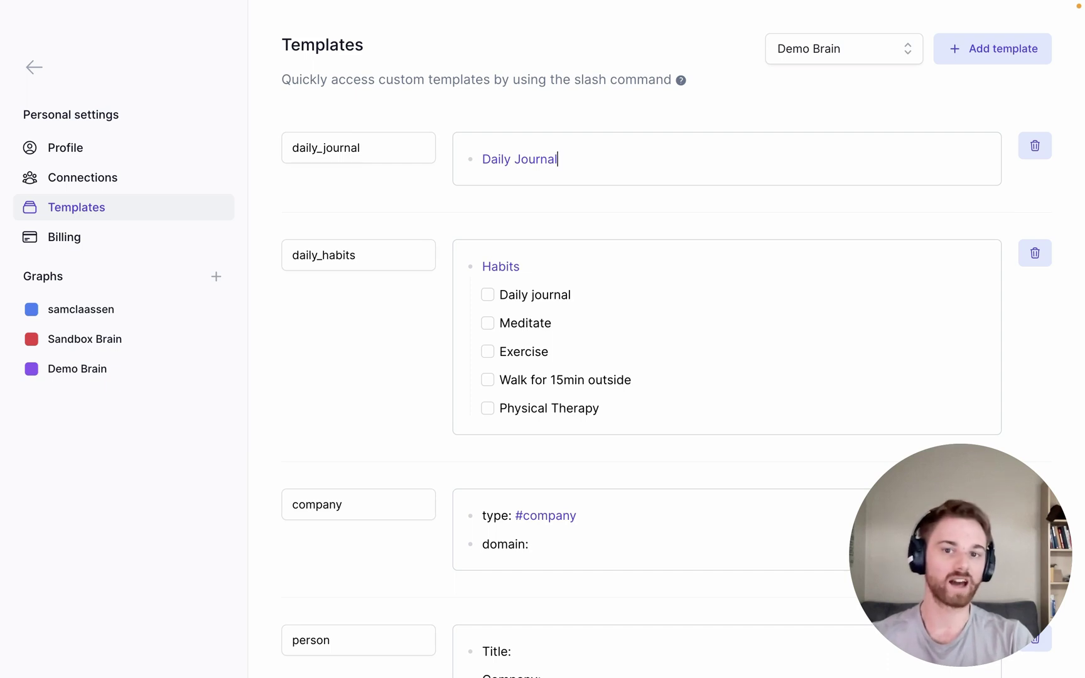
# Add a Gratitude heading under Daily Journal with nested #1:, #2:, #3: bullets.
pyautogui.press('Return')
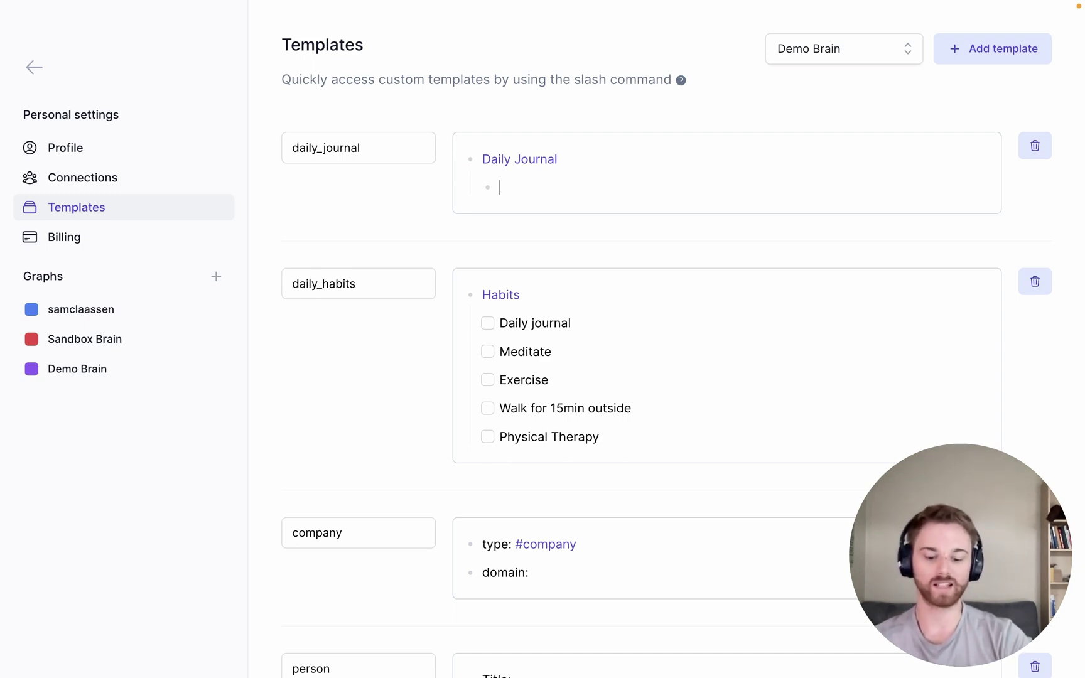
pyautogui.write('Grat')
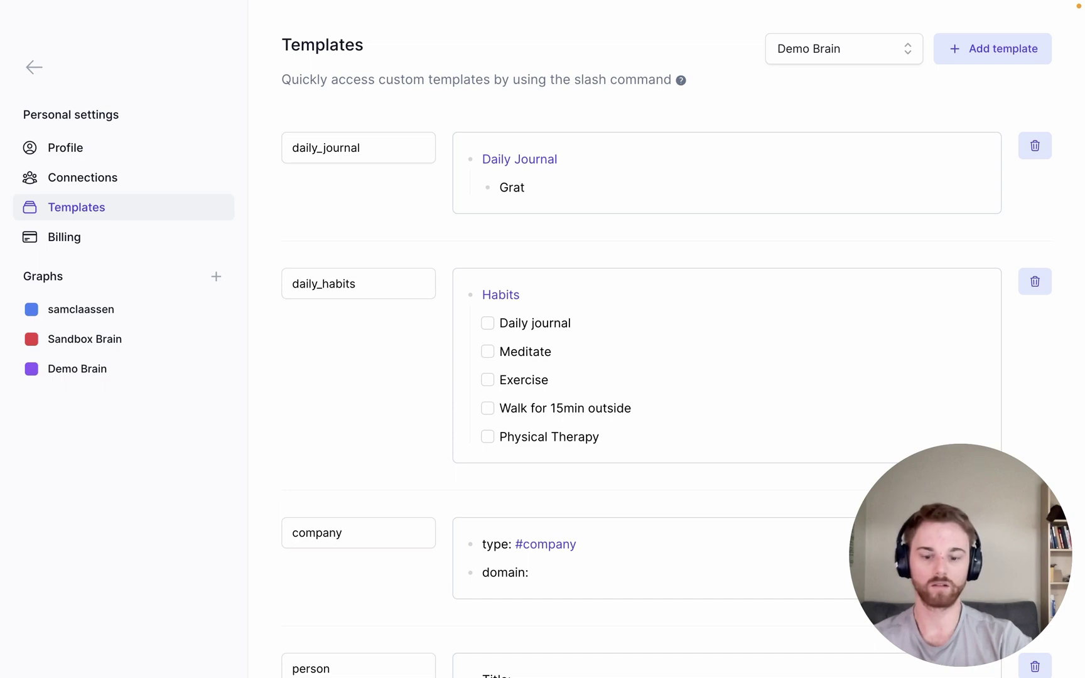
pyautogui.write('itutde')
pyautogui.press('BackSpace')
pyautogui.press('BackSpace')
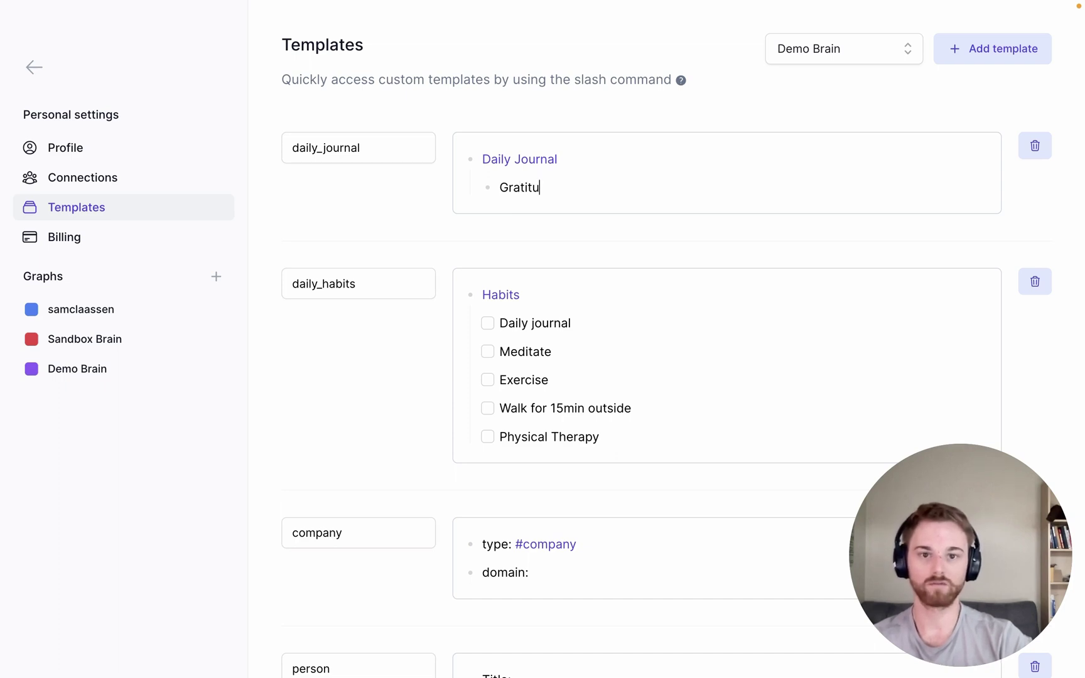
pyautogui.write('tde')
pyautogui.press('BackSpace')
pyautogui.press('BackSpace')
pyautogui.press('BackSpace')
pyautogui.press('BackSpace')
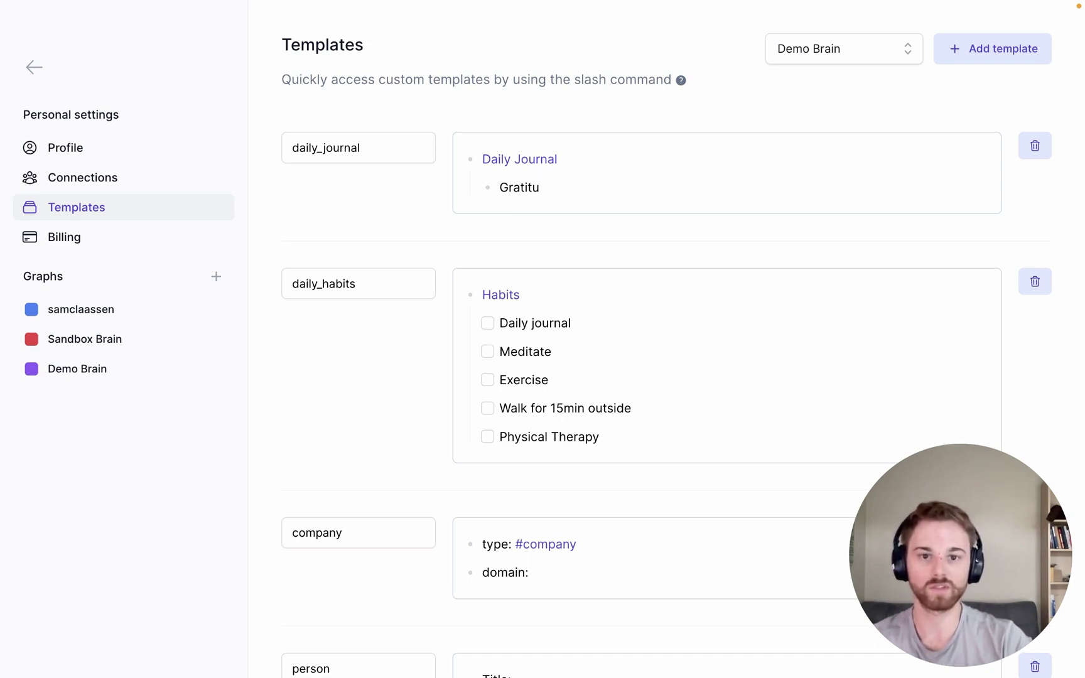
pyautogui.write('de')
pyautogui.press('Return')
pyautogui.press('Tab')
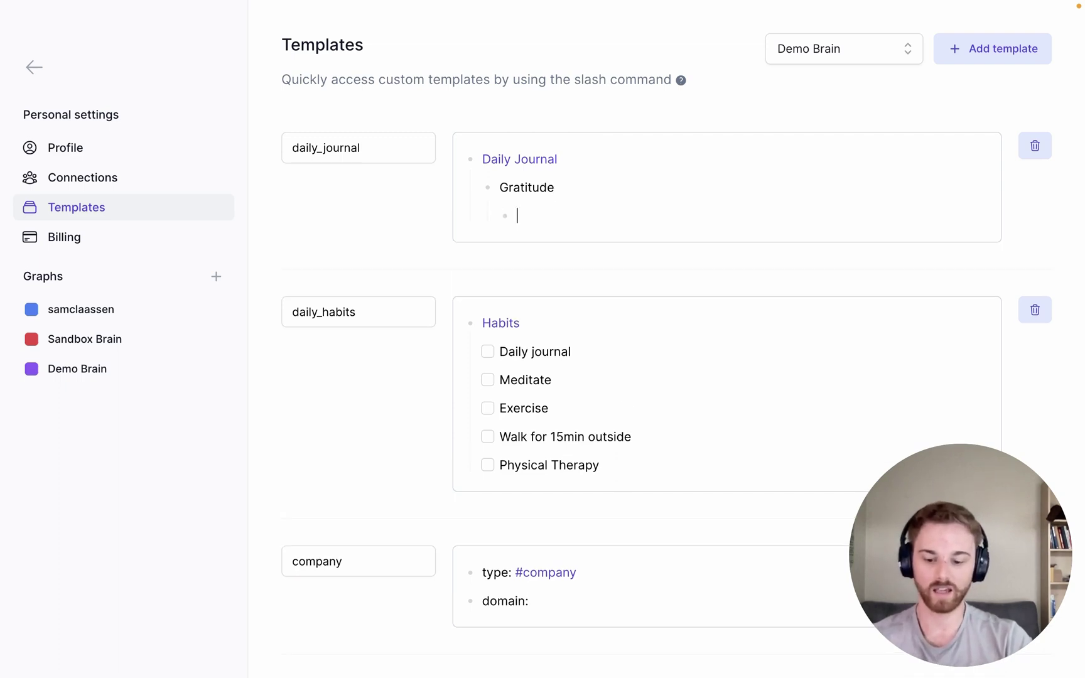
pyautogui.write('#1:')
pyautogui.press('Return')
pyautogui.write('#')
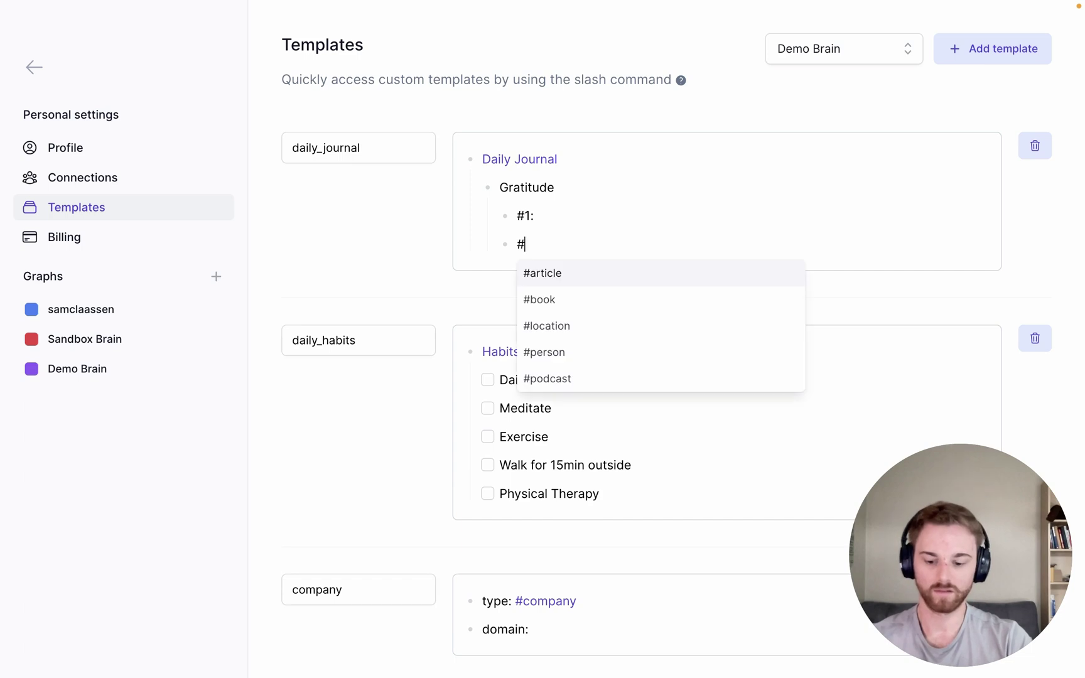
pyautogui.write('2:')
pyautogui.press('Return')
pyautogui.write('#')
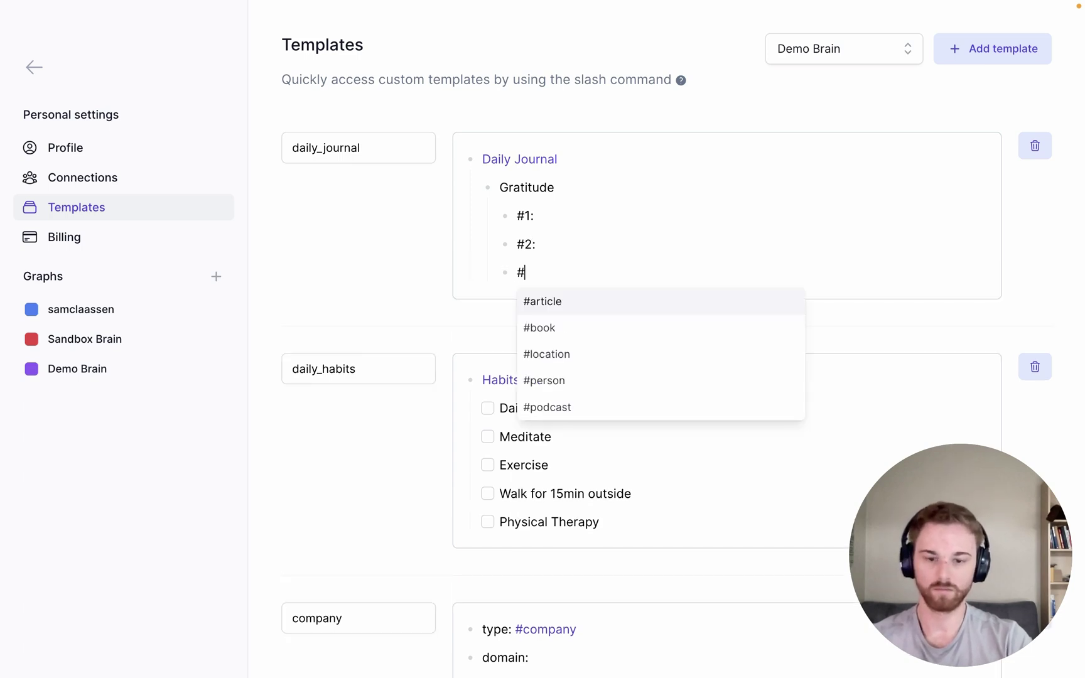
pyautogui.write('3:')
# Add Reframing with nested A:, B:, C: bullets, followed by a Top Priority line.
pyautogui.press('Return')
pyautogui.hotkey('shift', 'Tab')
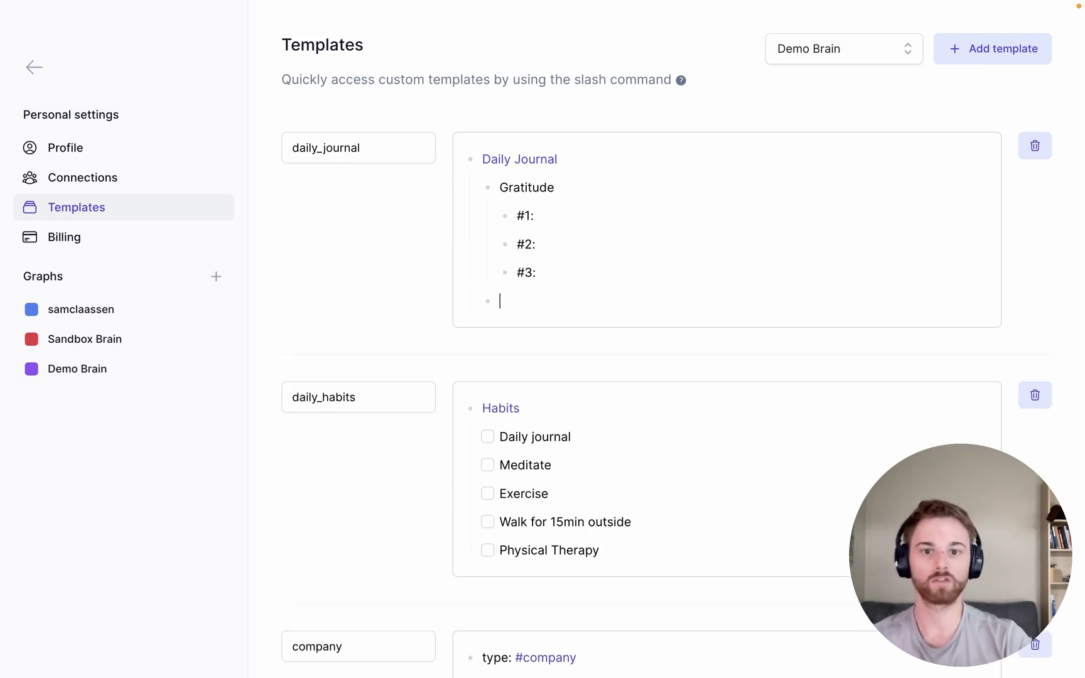
pyautogui.write('Ra')
pyautogui.press('BackSpace')
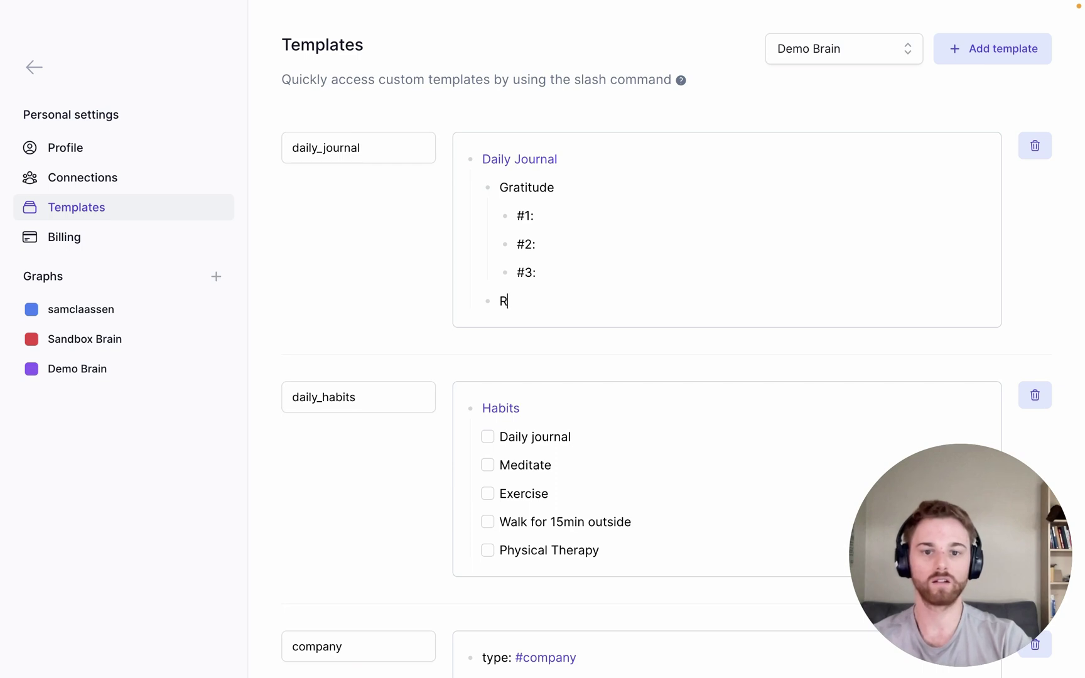
pyautogui.write('eframing')
pyautogui.press('Return')
pyautogui.press('Tab')
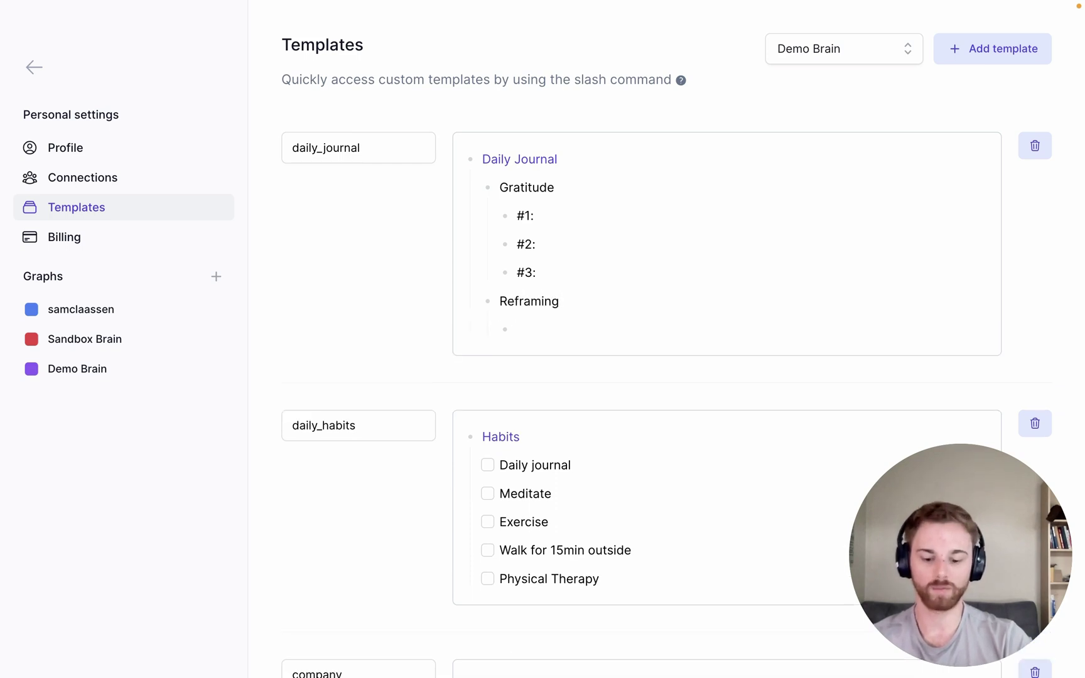
pyautogui.write('A:')
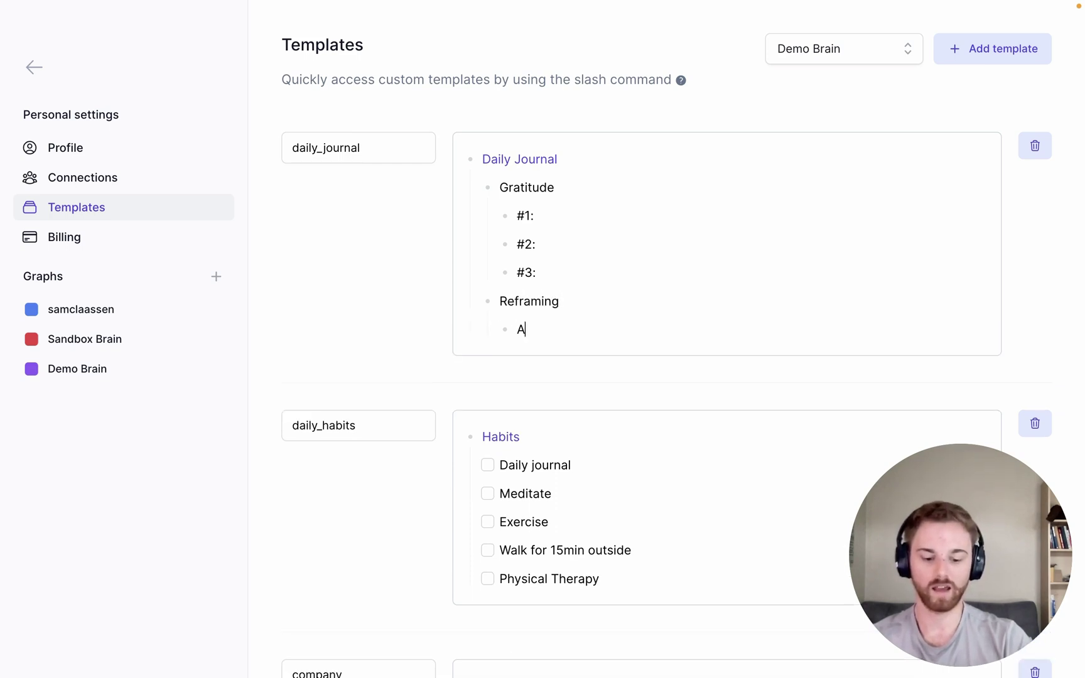
pyautogui.press('Return')
pyautogui.write('B:')
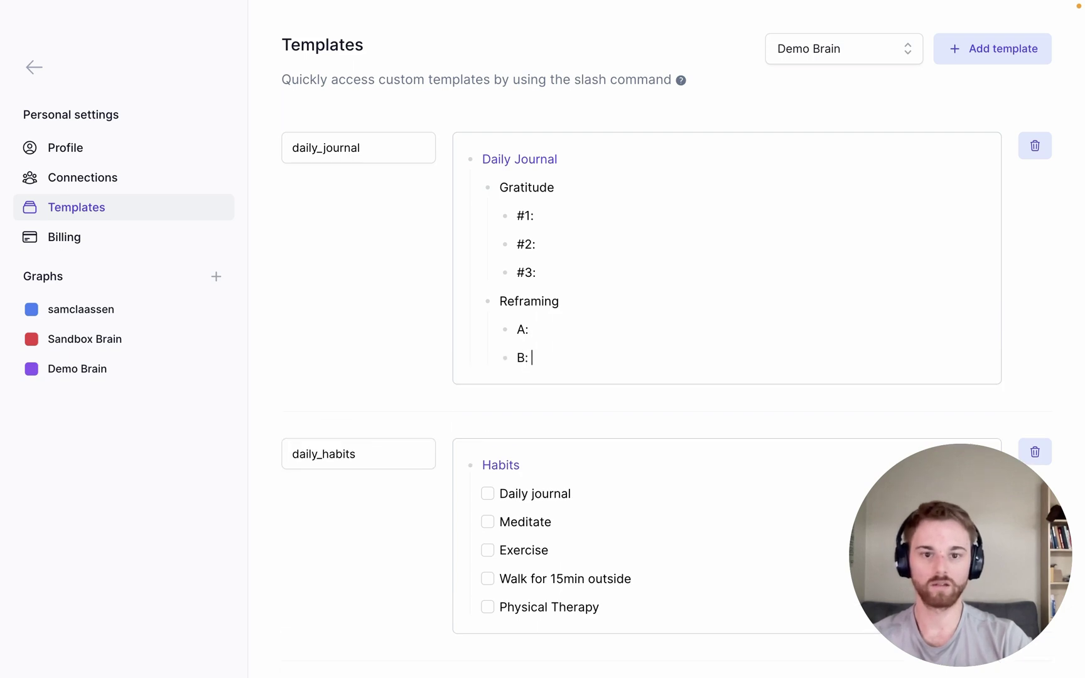
pyautogui.press('Return')
pyautogui.write('C:')
pyautogui.press('Return')
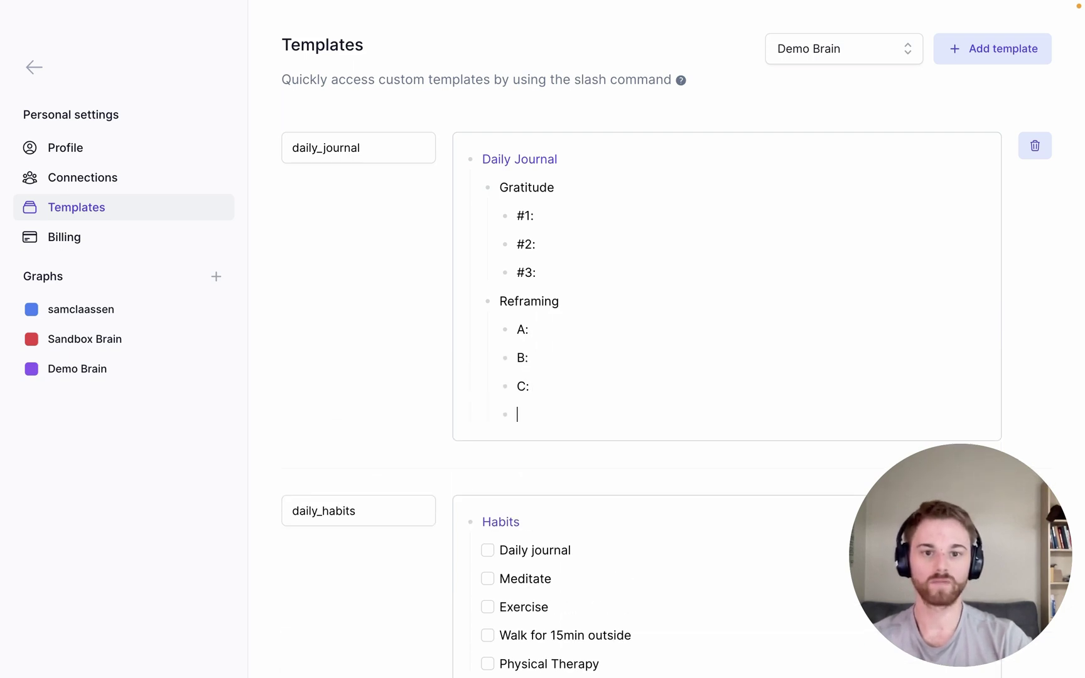
pyautogui.hotkey('shift', 'Tab')
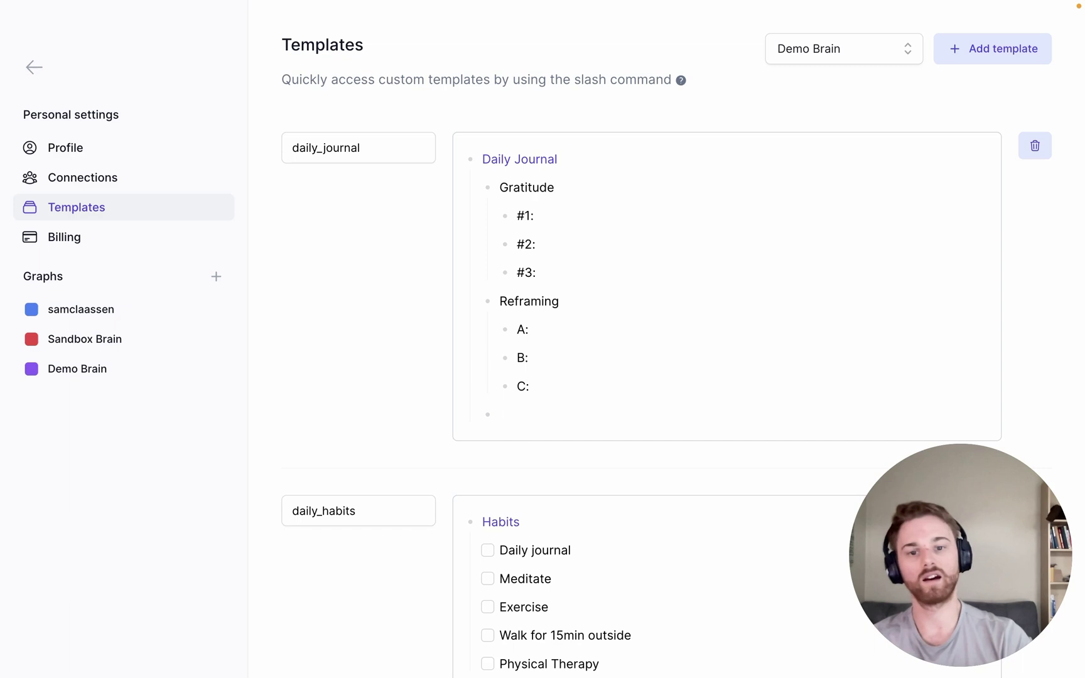
pyautogui.write('Top Priority')
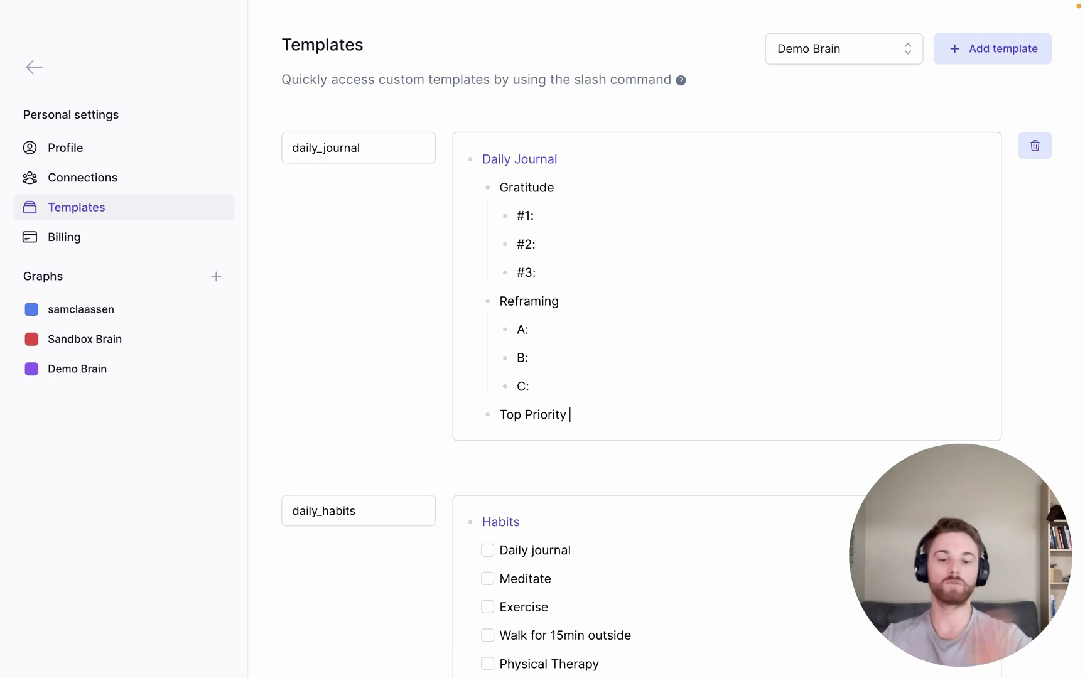
# Insert the daily_journal template below the Daily Log in Thursday's note using /dail.
pyautogui.click(417, 219)
pyautogui.click(34, 68)
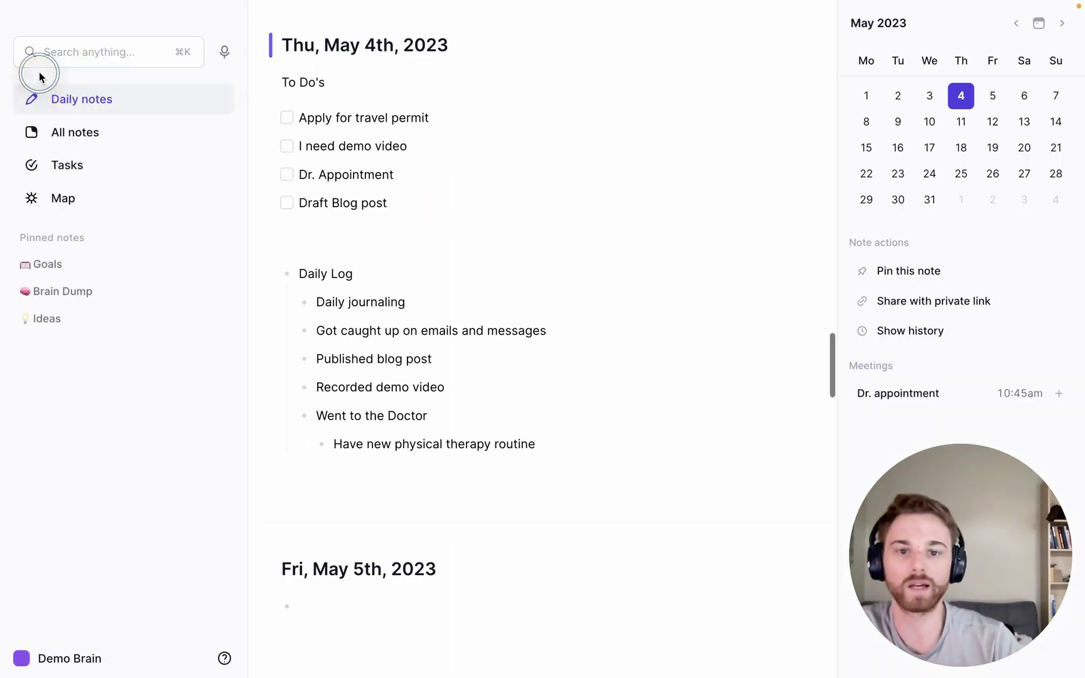
pyautogui.click(295, 496)
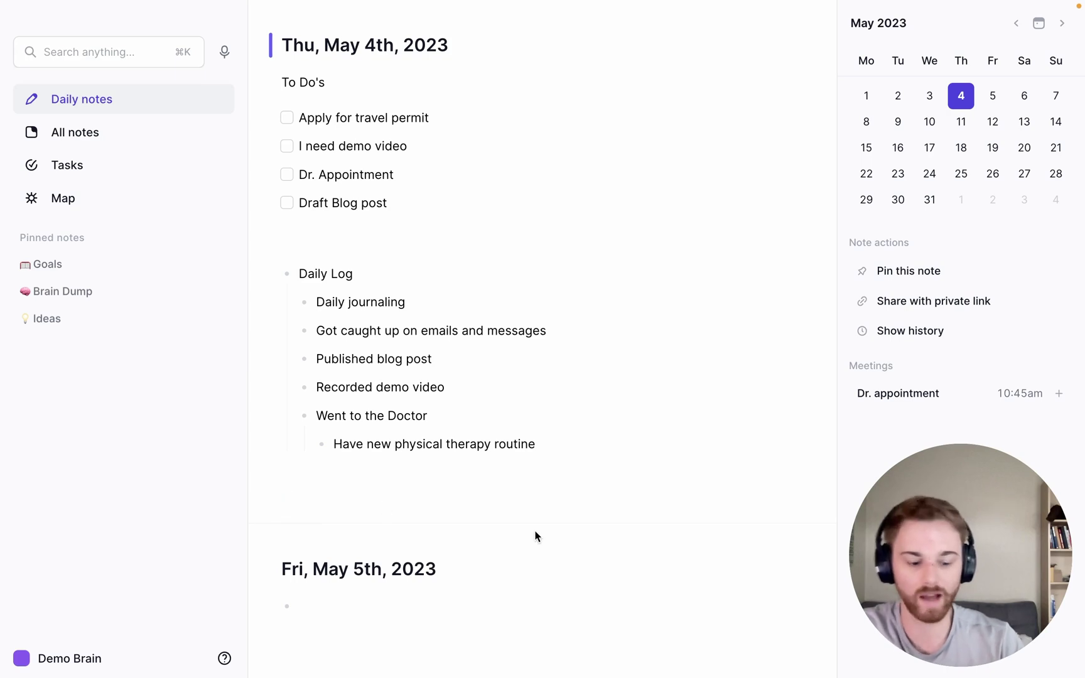
pyautogui.write('/dail')
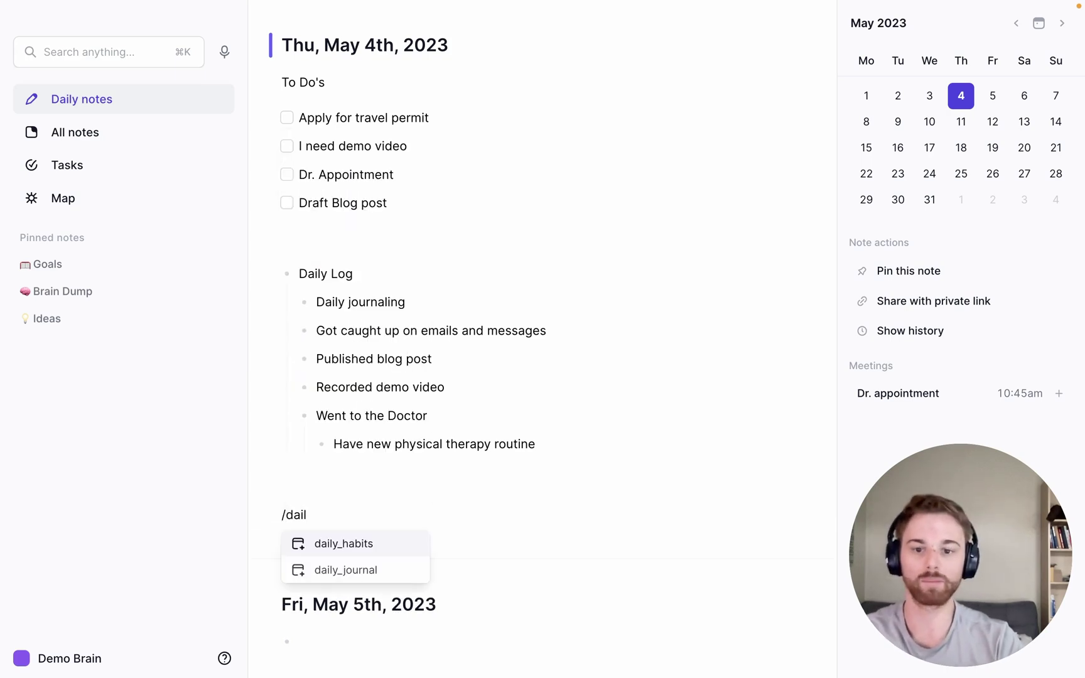
pyautogui.press('Down')
pyautogui.press('Return')
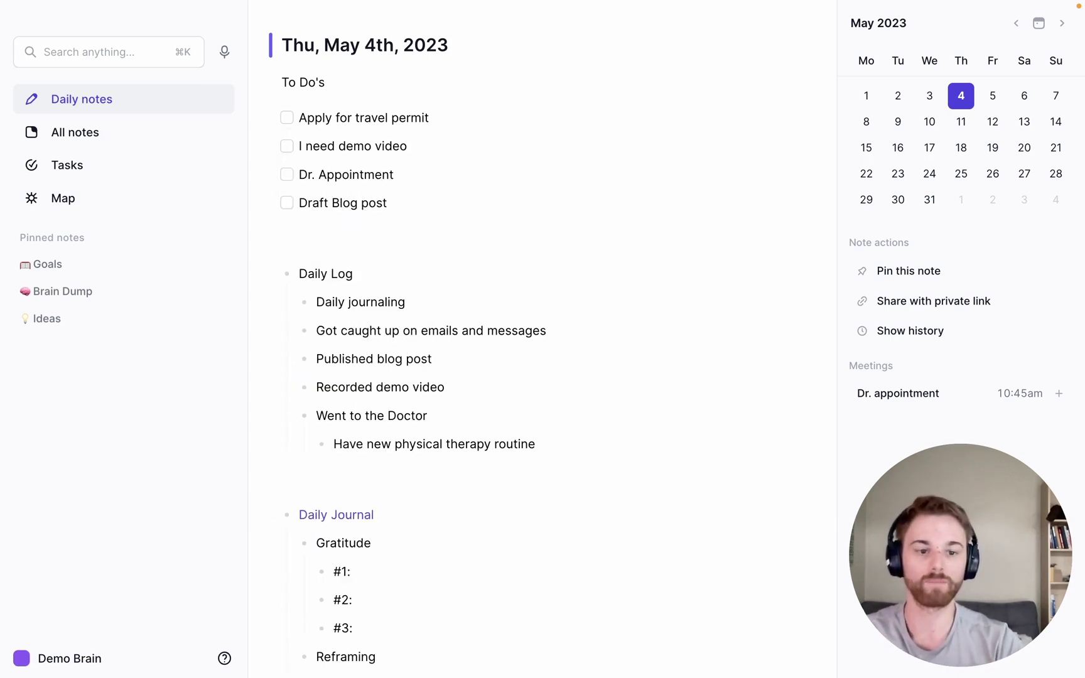
# Fill gratitude #1–#3: 'I got a full night sleep', 'I have very fun work tasks today', 'I finally have my Dr. appointment'.
pyautogui.scroll(-5, 537, 526)
pyautogui.scroll(-3, 537, 526)
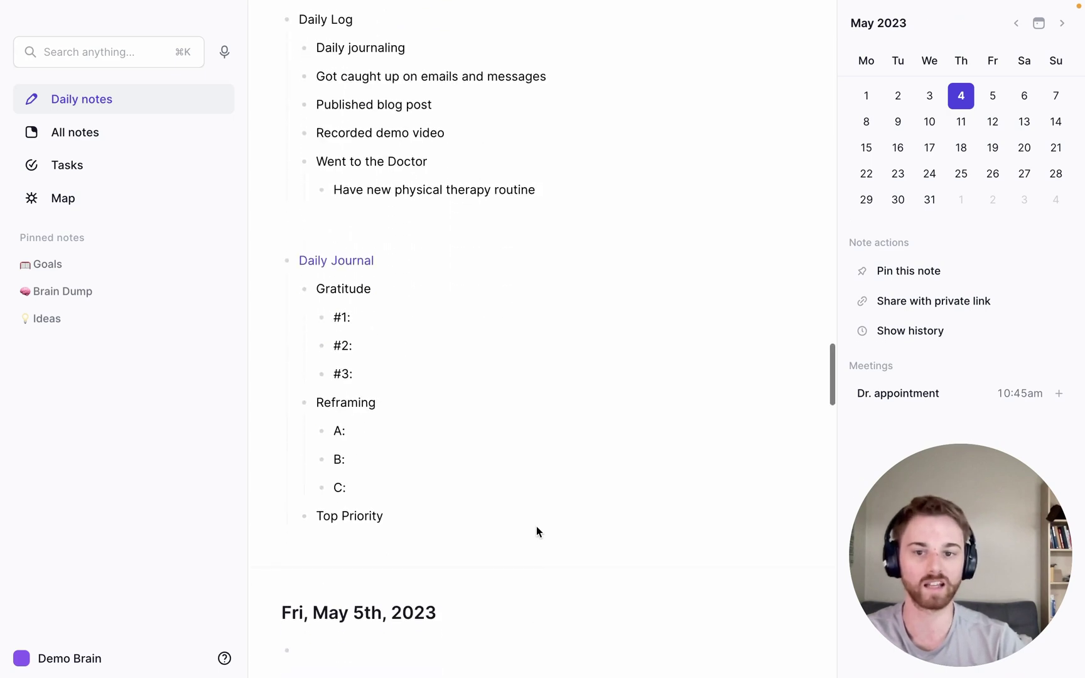
pyautogui.click(407, 323)
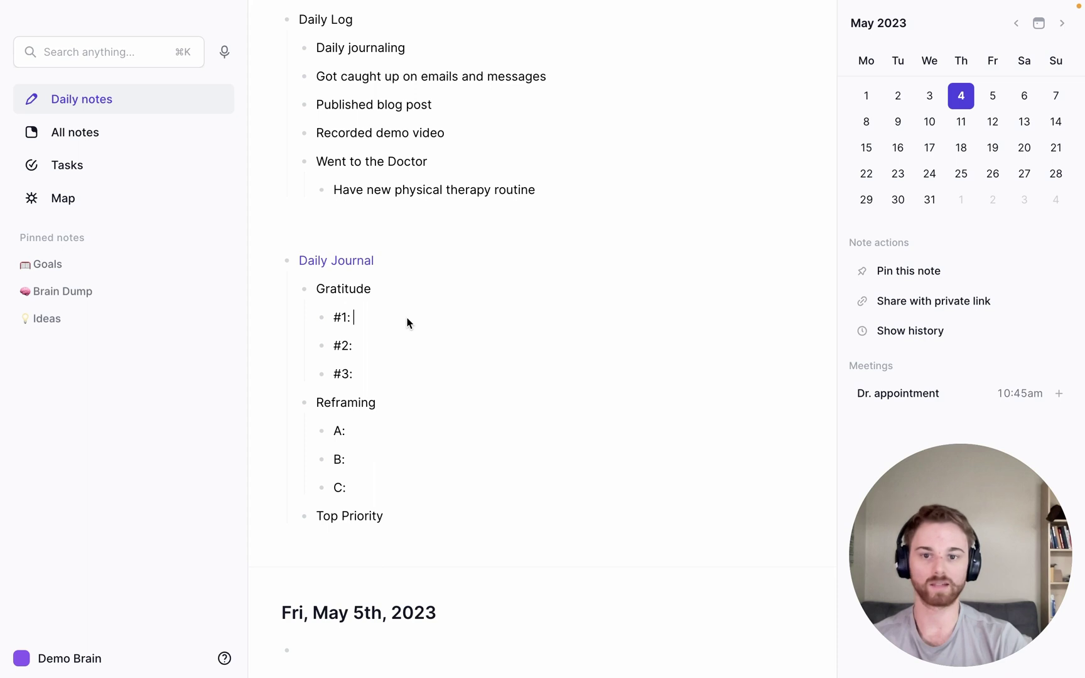
pyautogui.write('I')
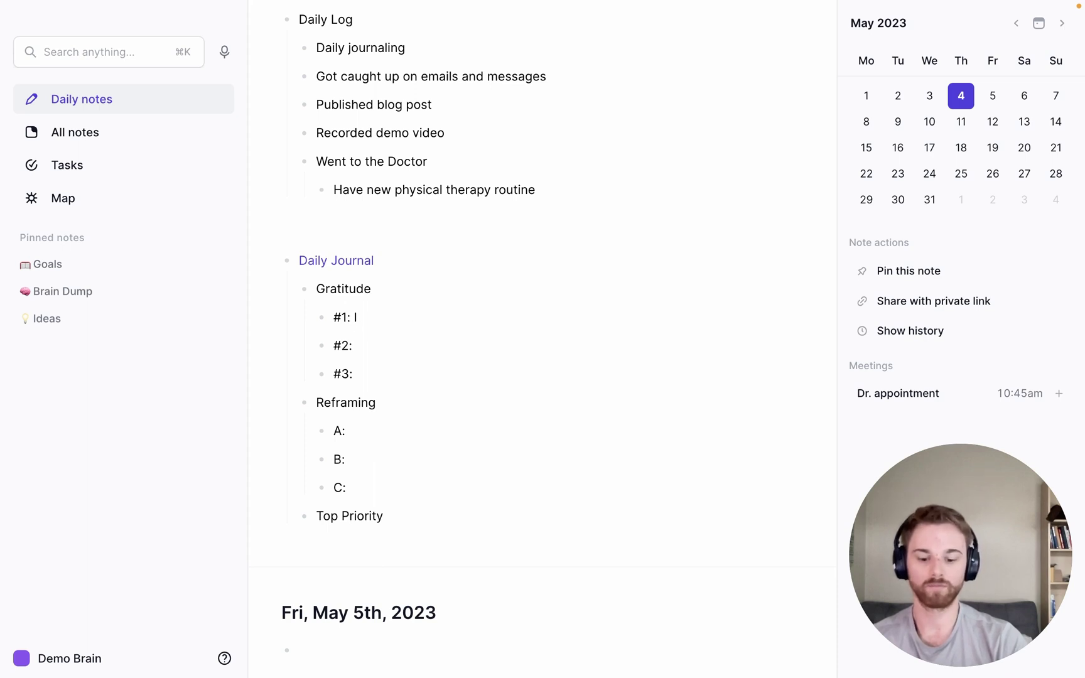
pyautogui.write(' got a full night')
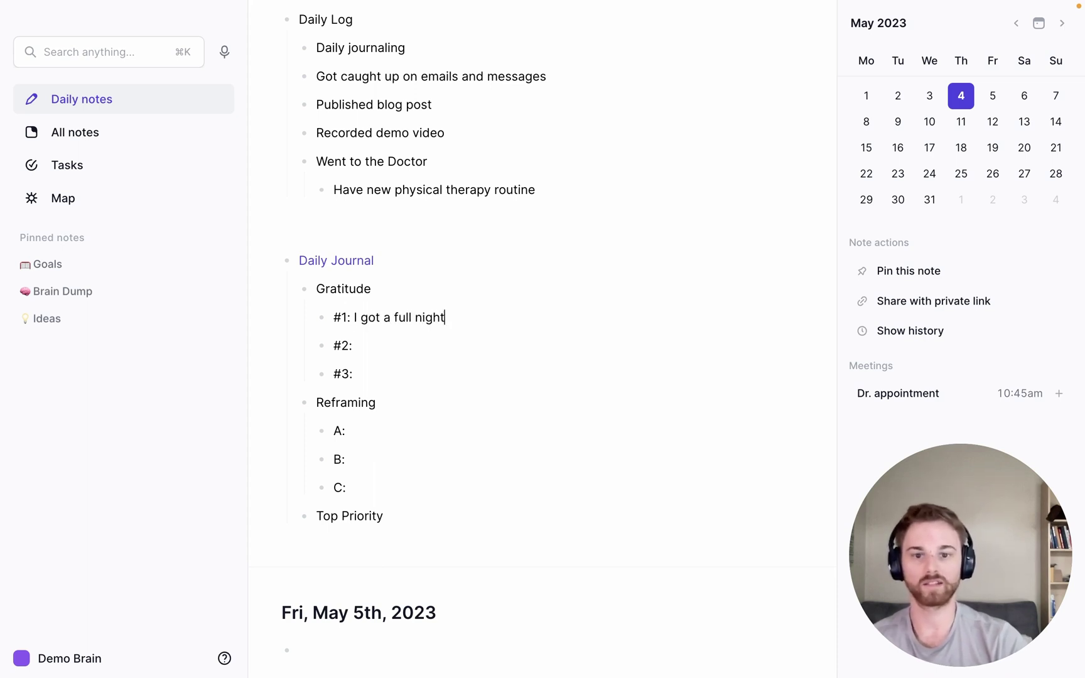
pyautogui.write(' sleep')
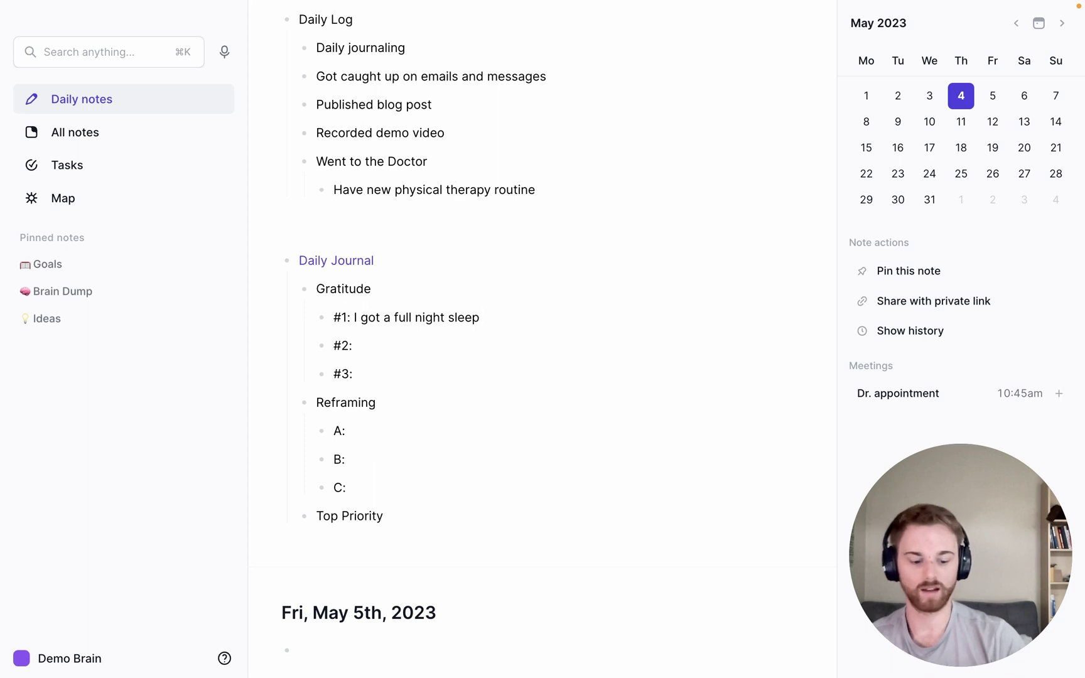
pyautogui.click(356, 346)
pyautogui.write('I')
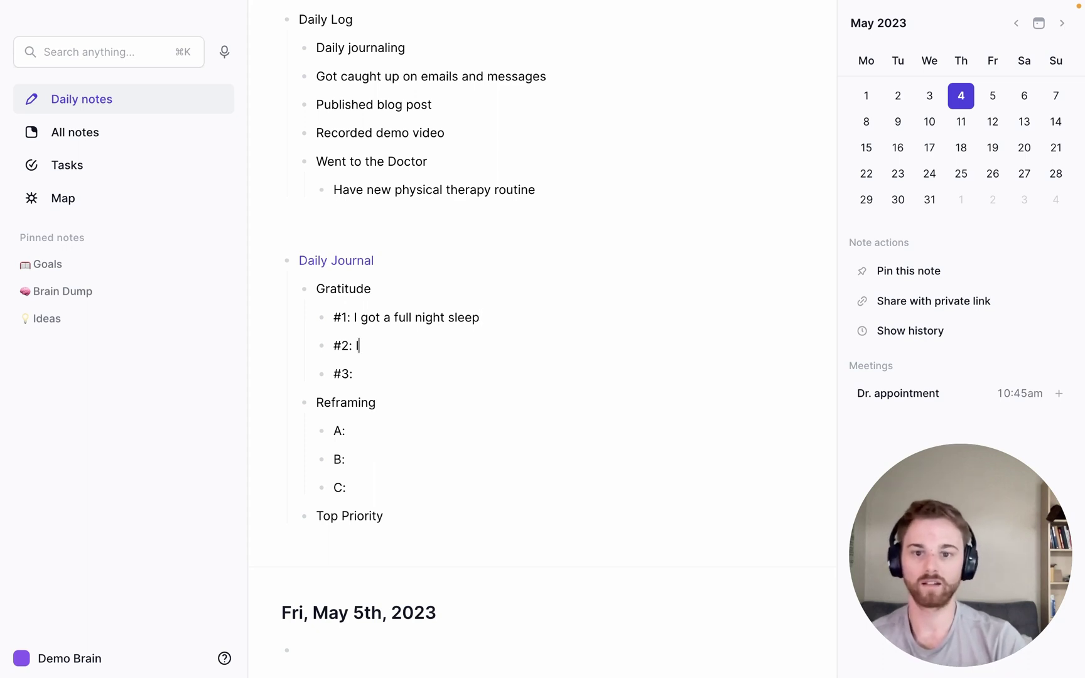
pyautogui.write(' have')
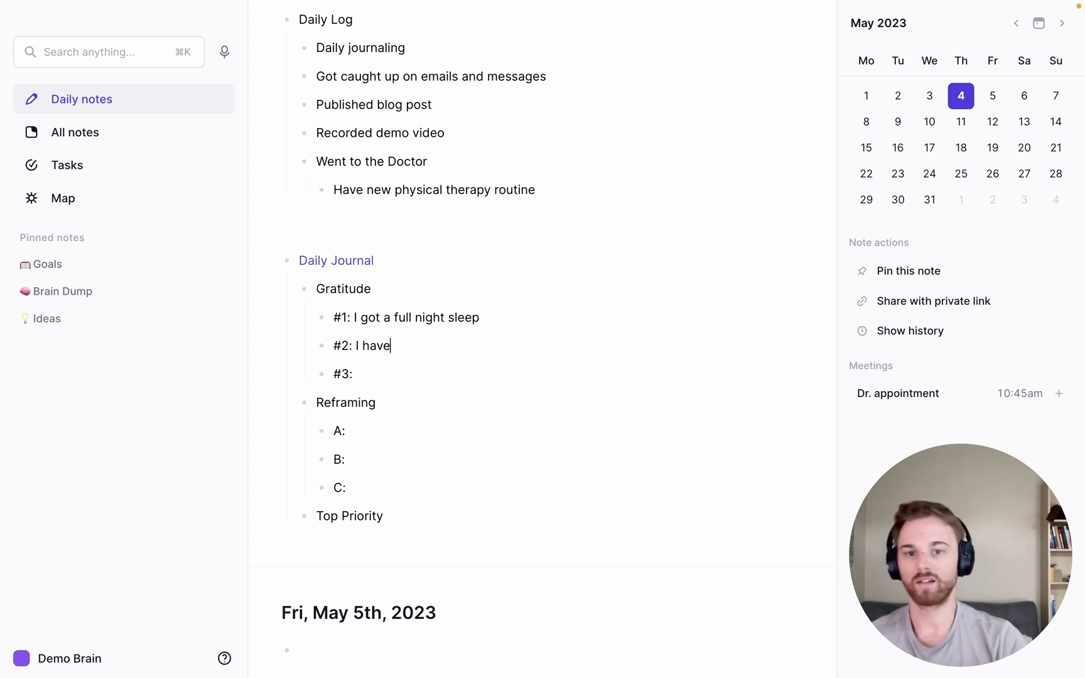
pyautogui.write(' very fun work s')
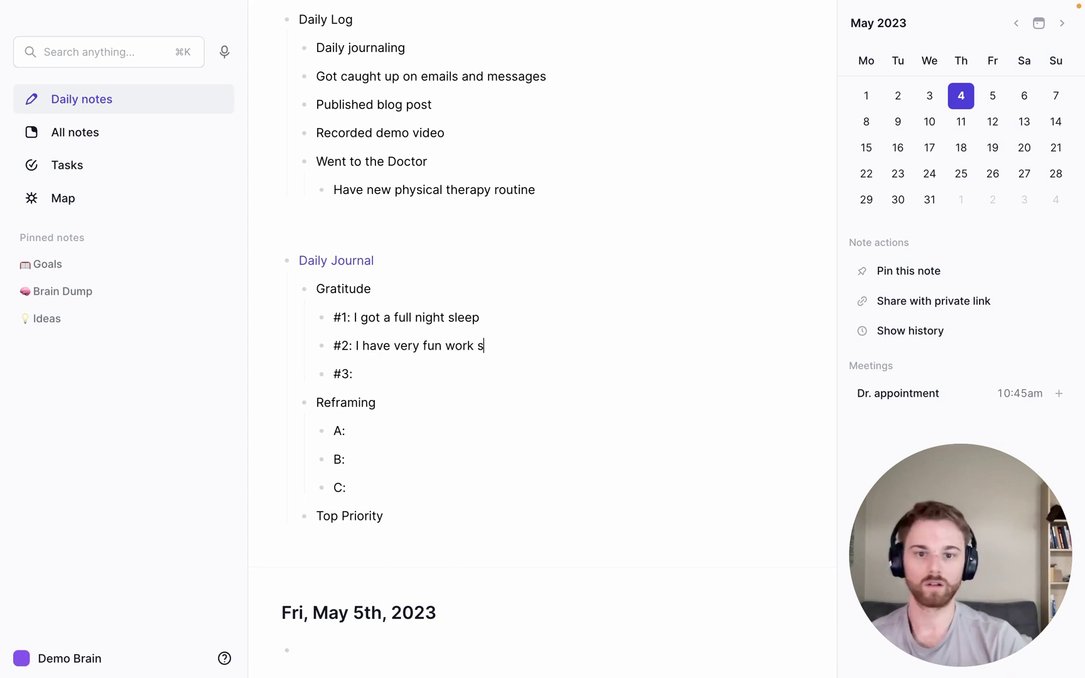
pyautogui.press('BackSpace')
pyautogui.write('tasks tody')
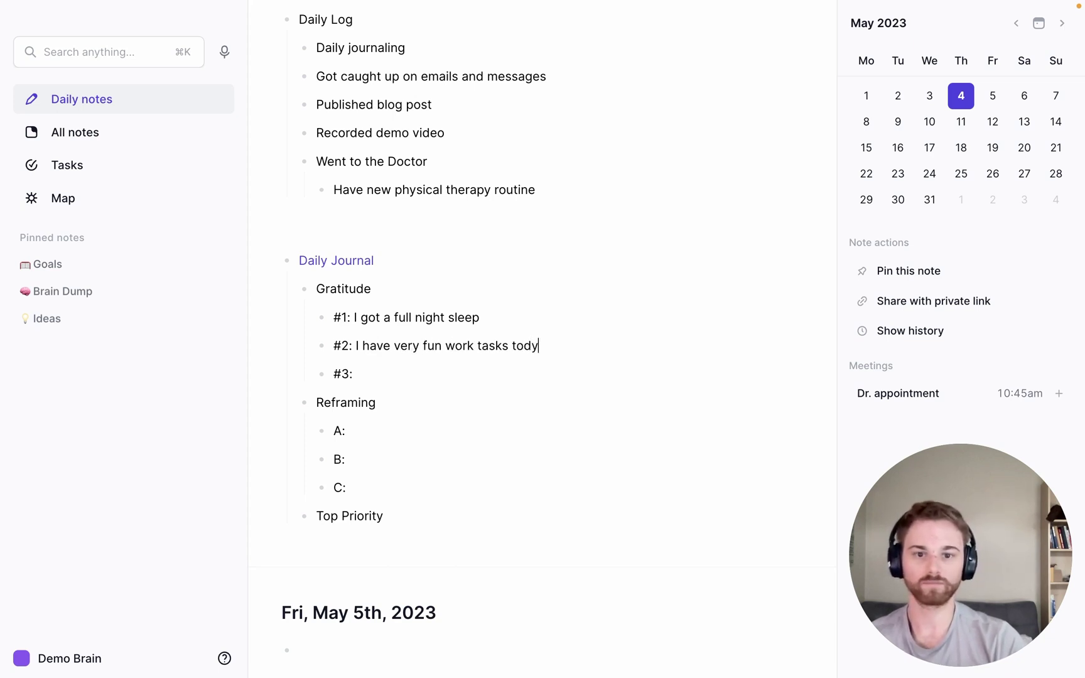
pyautogui.press('BackSpace')
pyautogui.write('ay')
pyautogui.click(355, 373)
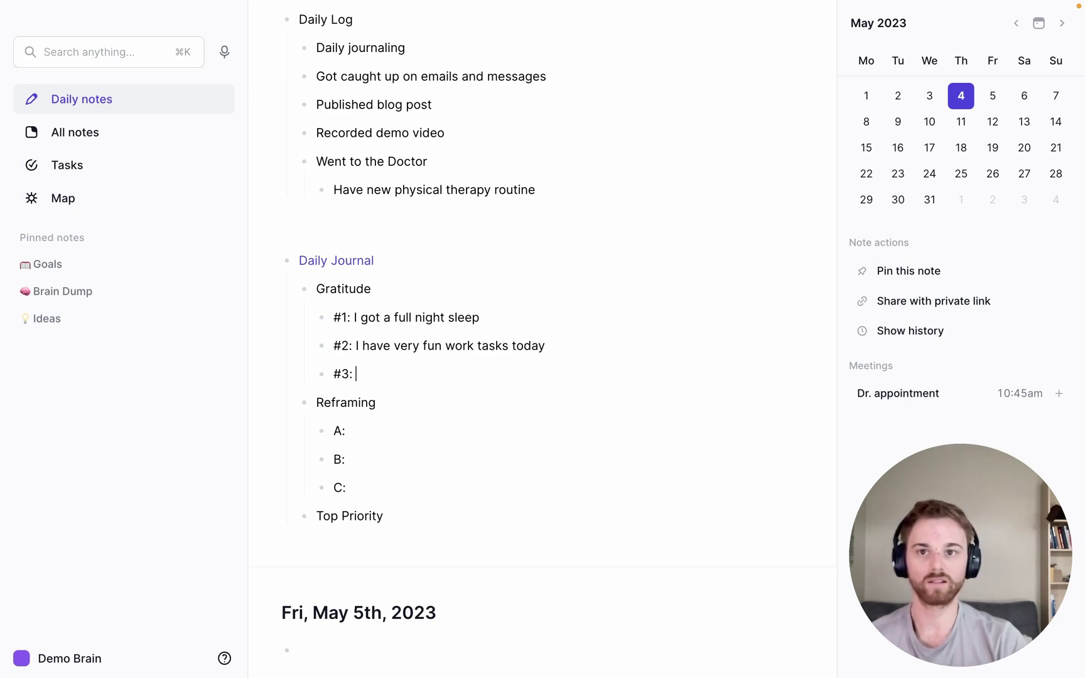
pyautogui.write('I')
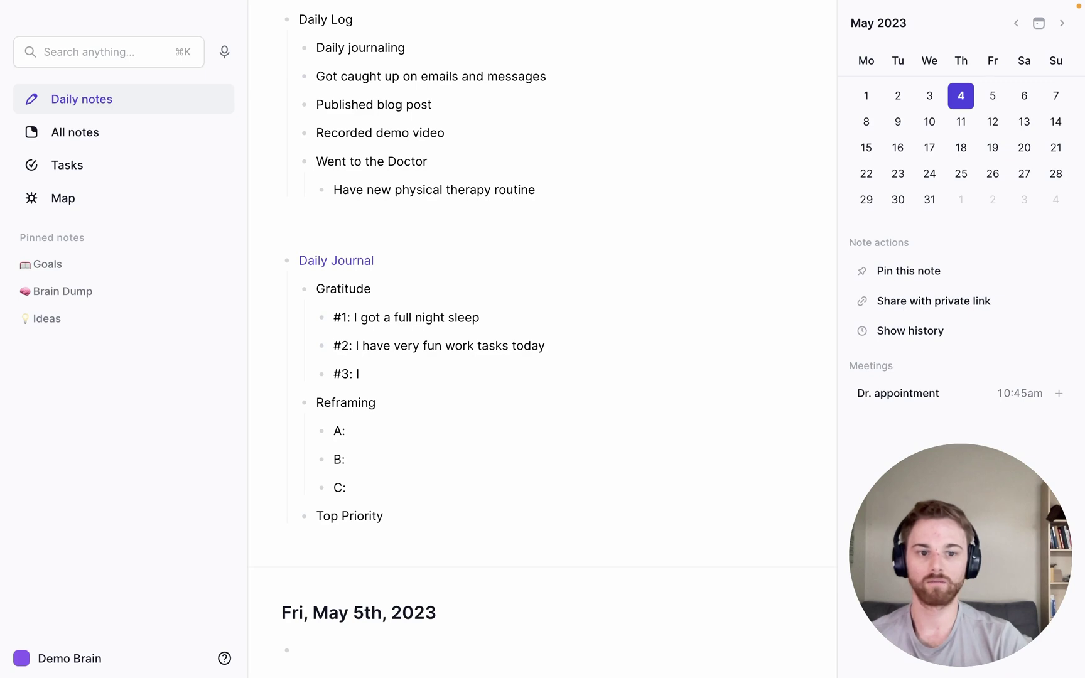
pyautogui.write(' finally have ')
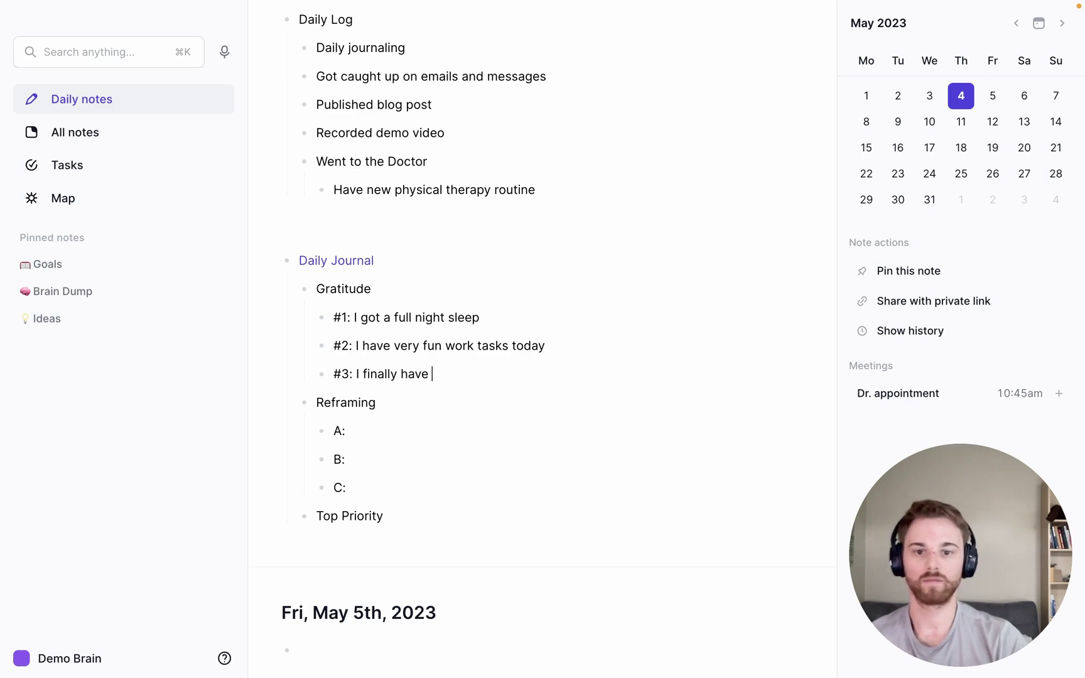
pyautogui.write('my Dr. ap')
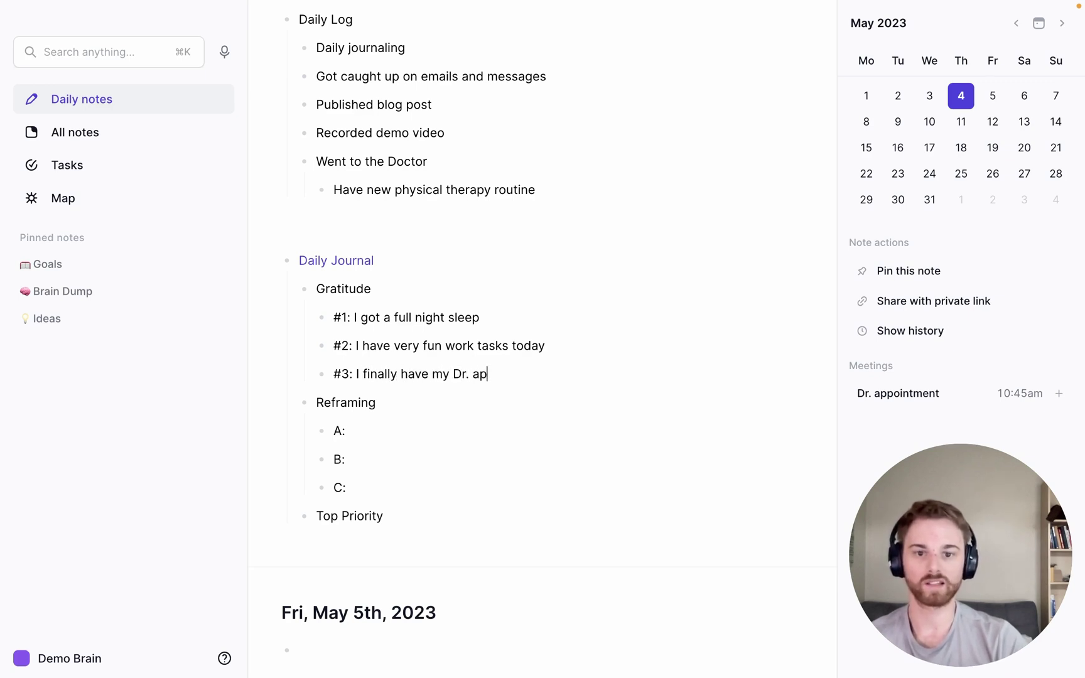
pyautogui.write('pointment')
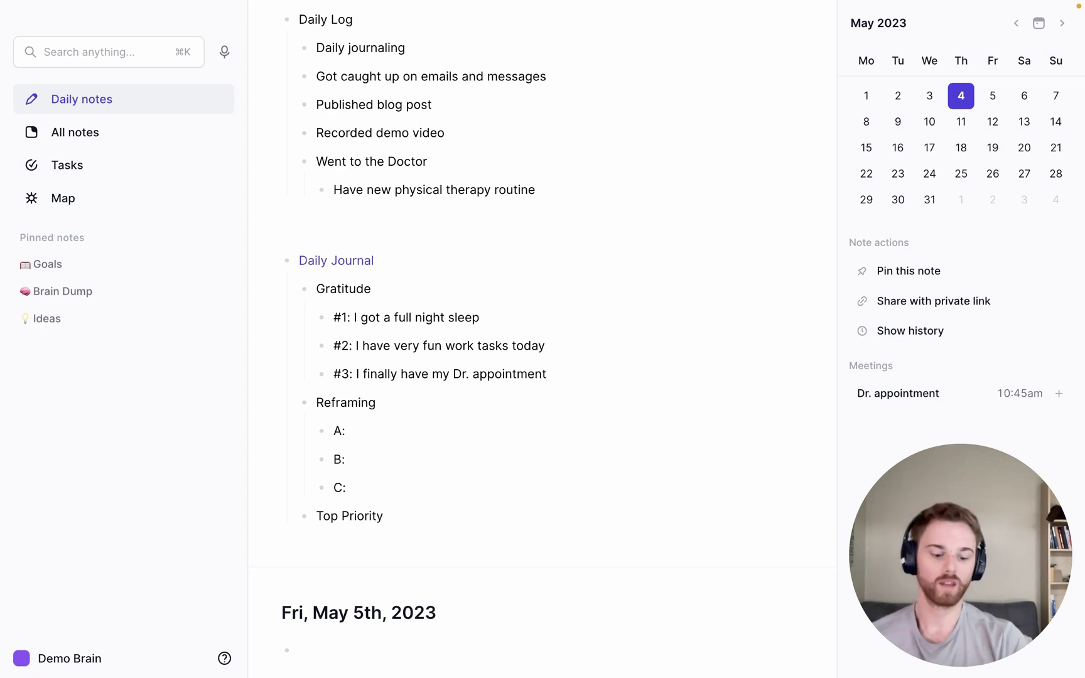
# Fill Reframing A–C: 'I leave in less than a week…', 'I get to leave for my trip…!', 'Stay calm and get shit done.'.
pyautogui.click(376, 402)
pyautogui.click(346, 430)
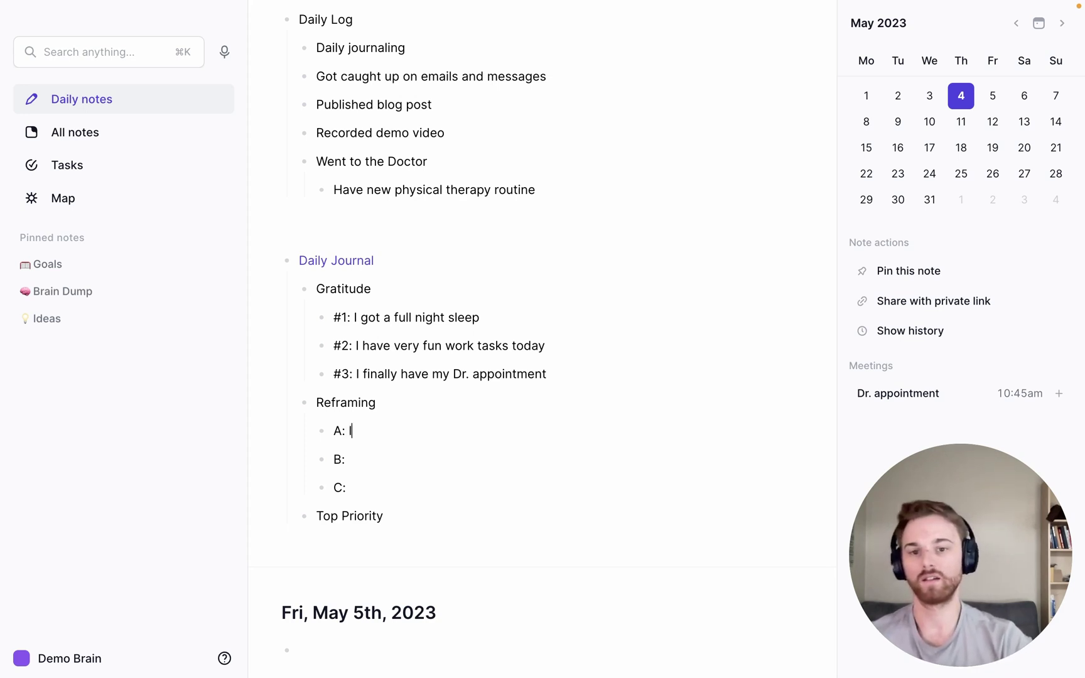
pyautogui.write('I leave in les')
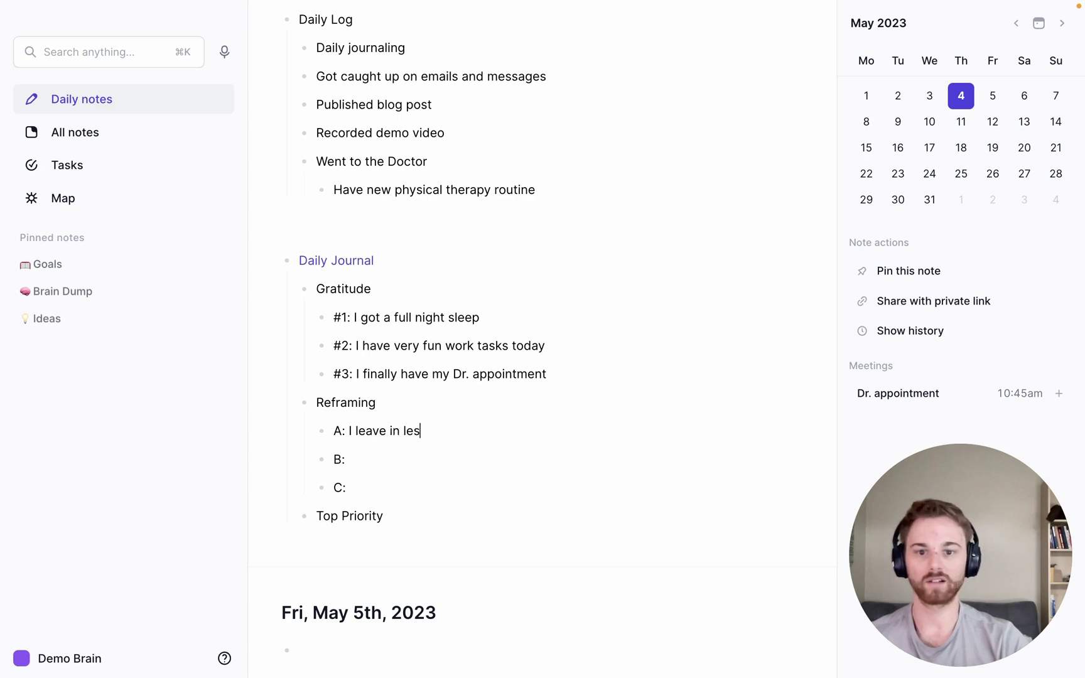
pyautogui.write('s than a week')
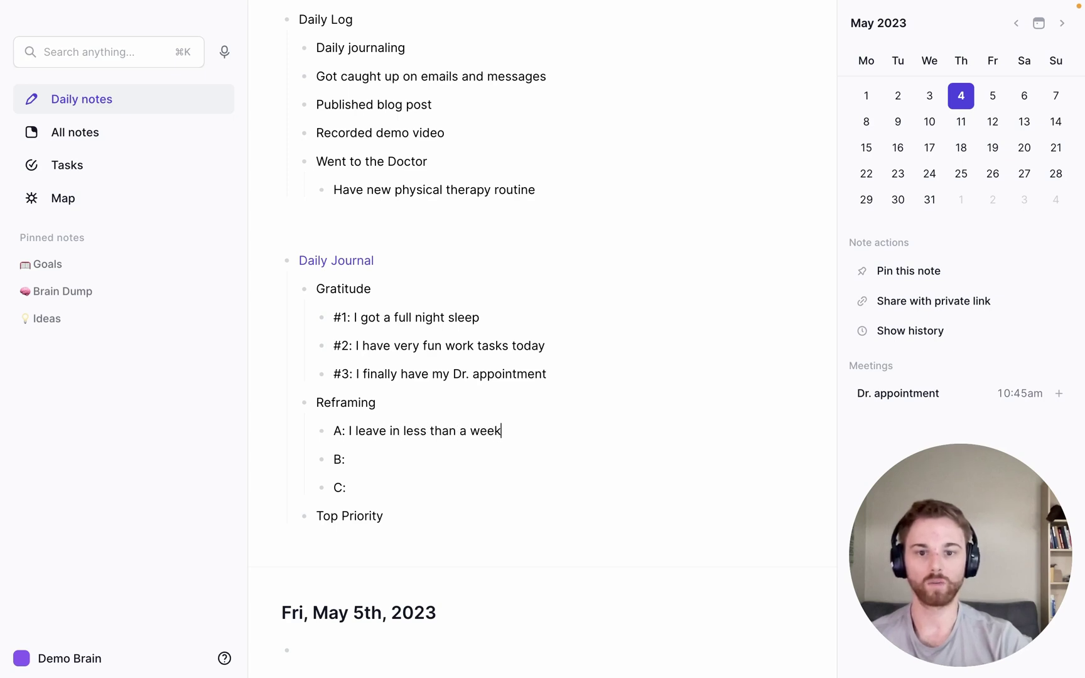
pyautogui.write(' for my tri')
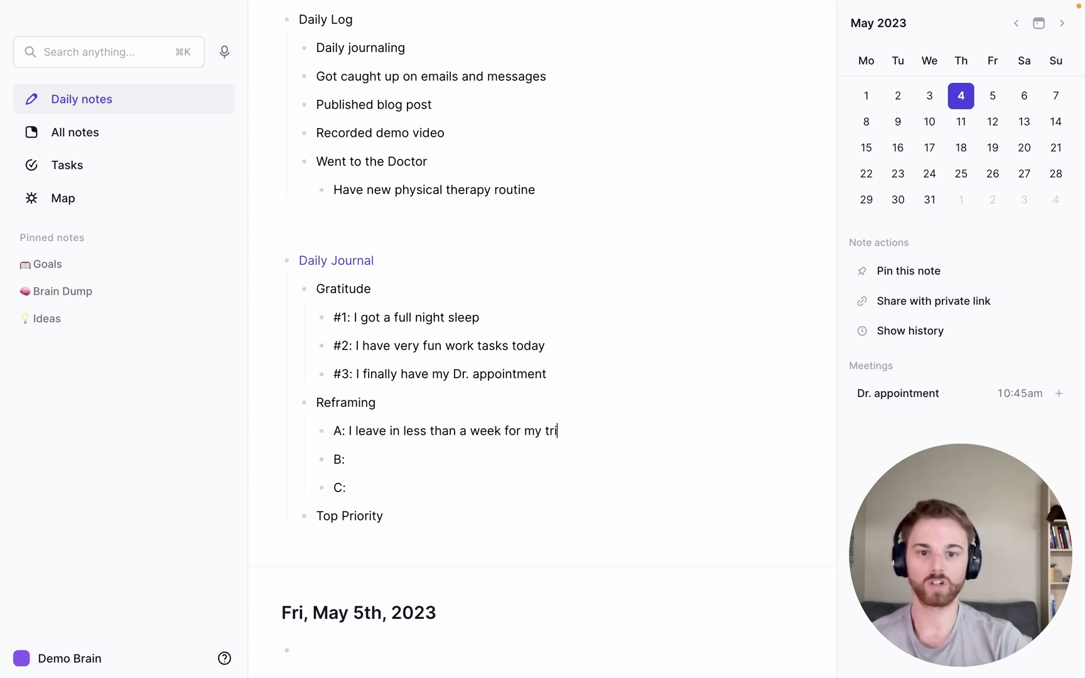
pyautogui.write('p and have a lot to do.')
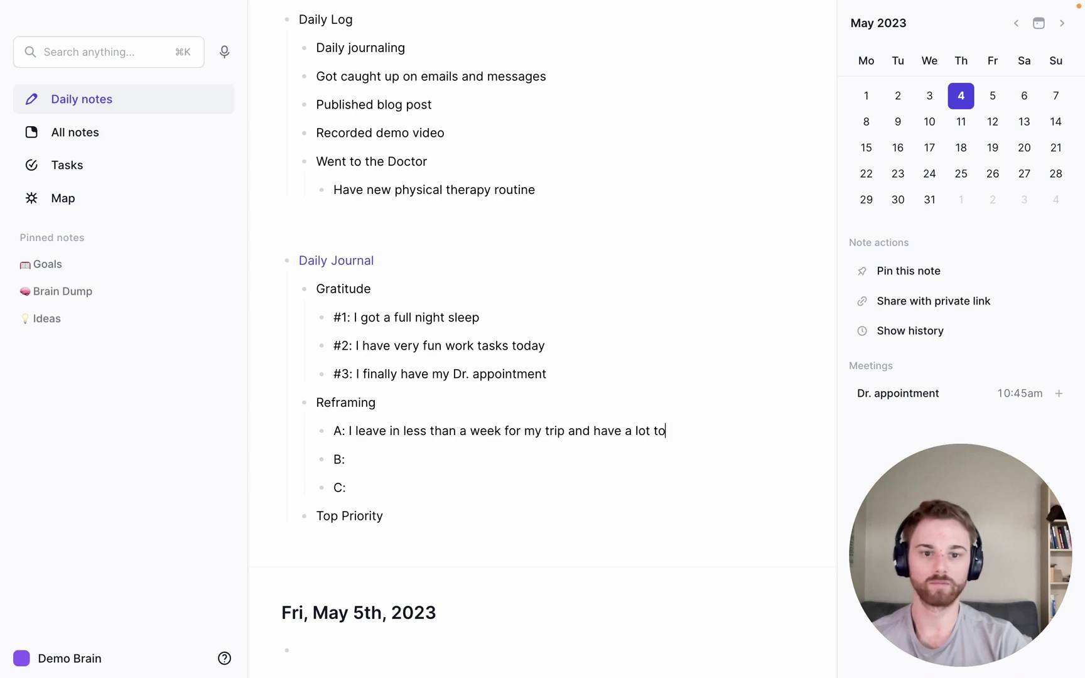
pyautogui.click(349, 459)
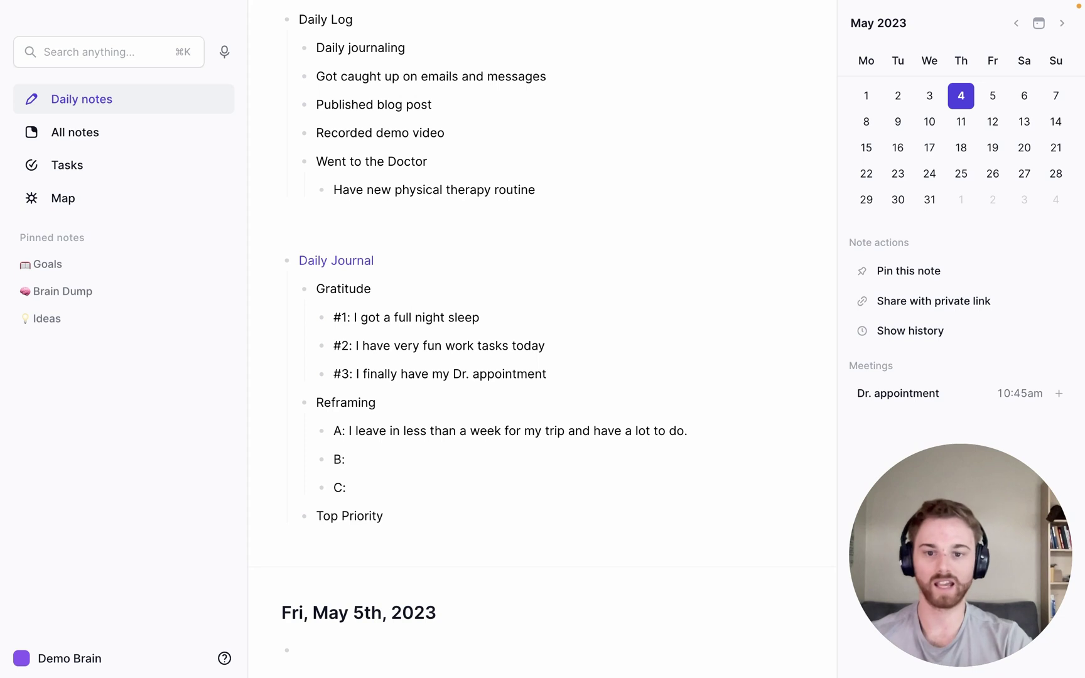
pyautogui.write('I get to leave ')
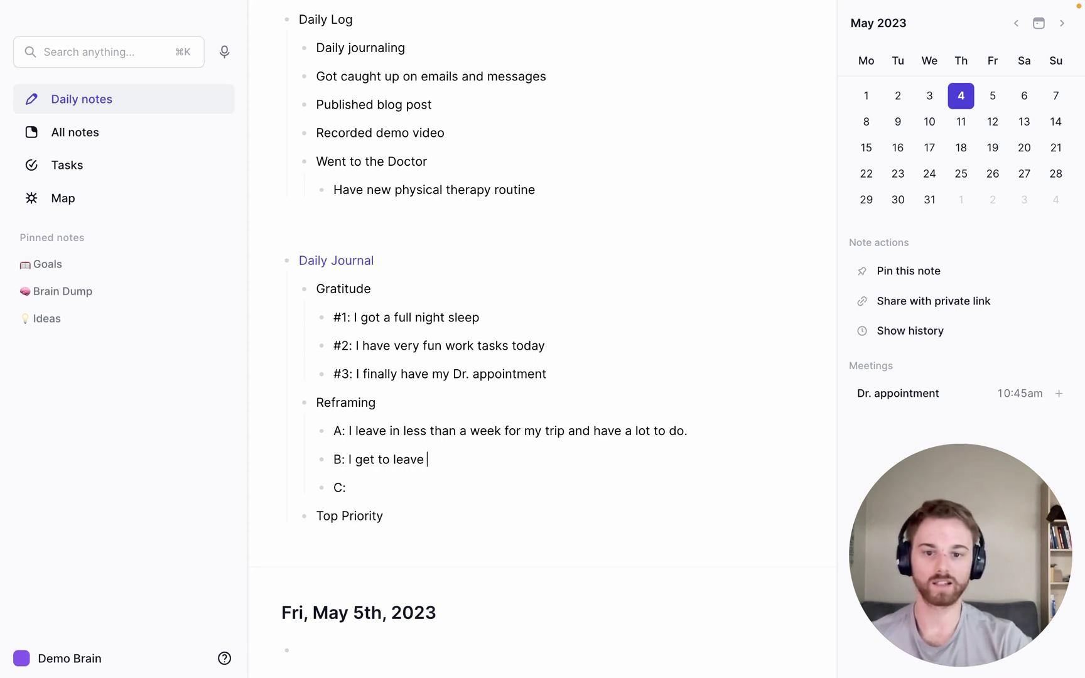
pyautogui.write('for my trip ')
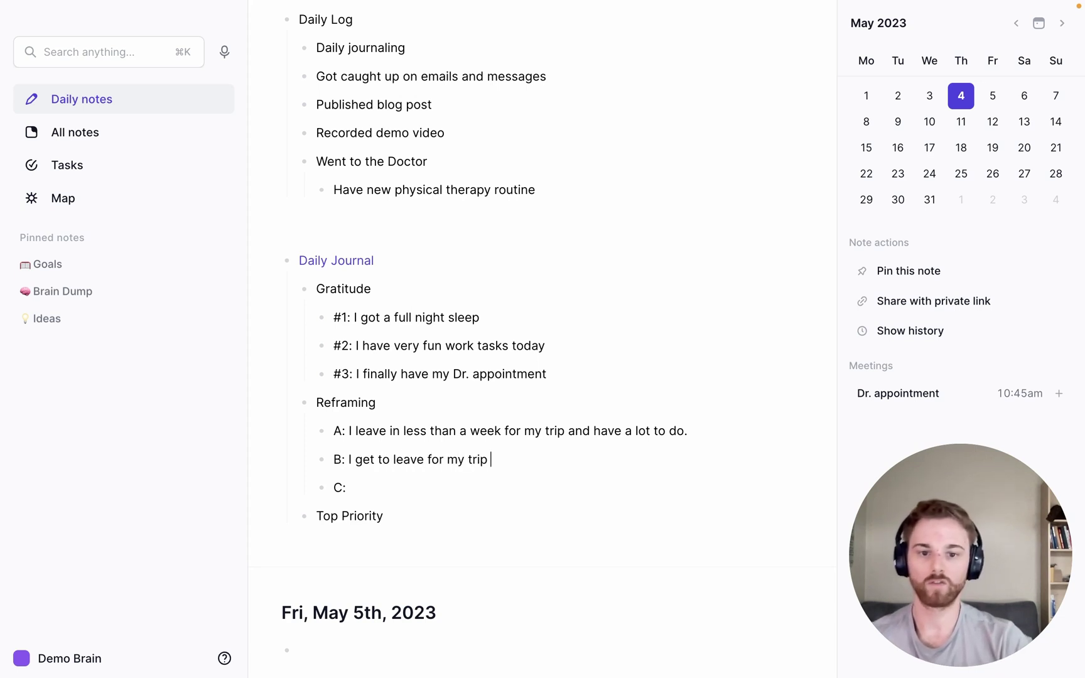
pyautogui.write('in less than ')
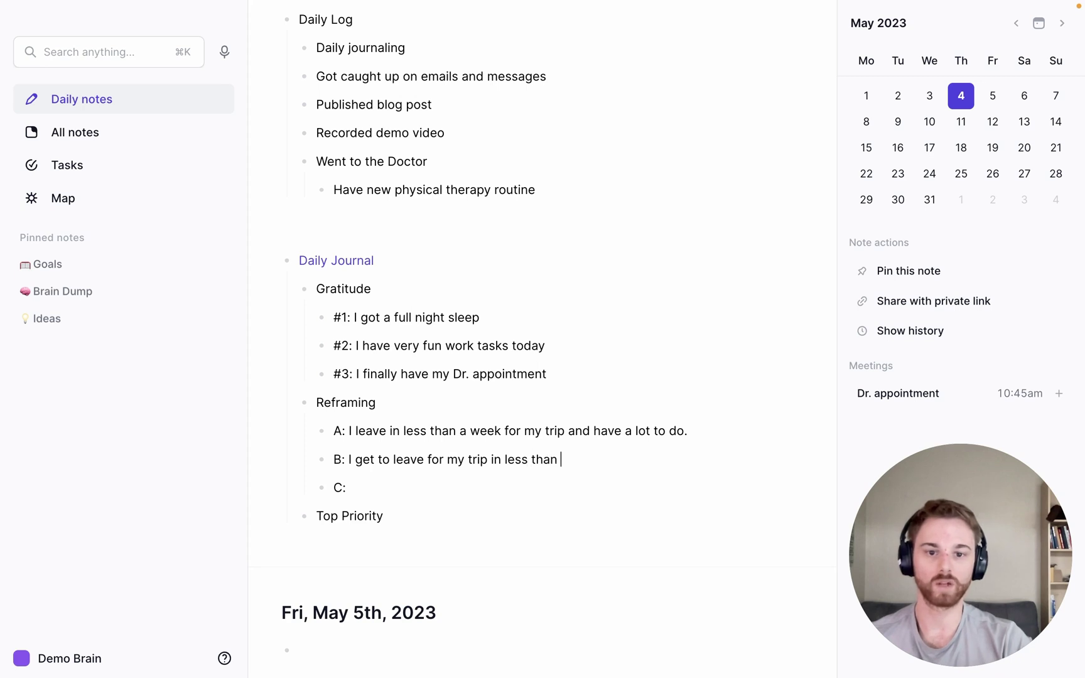
pyautogui.write('week!')
pyautogui.click(349, 487)
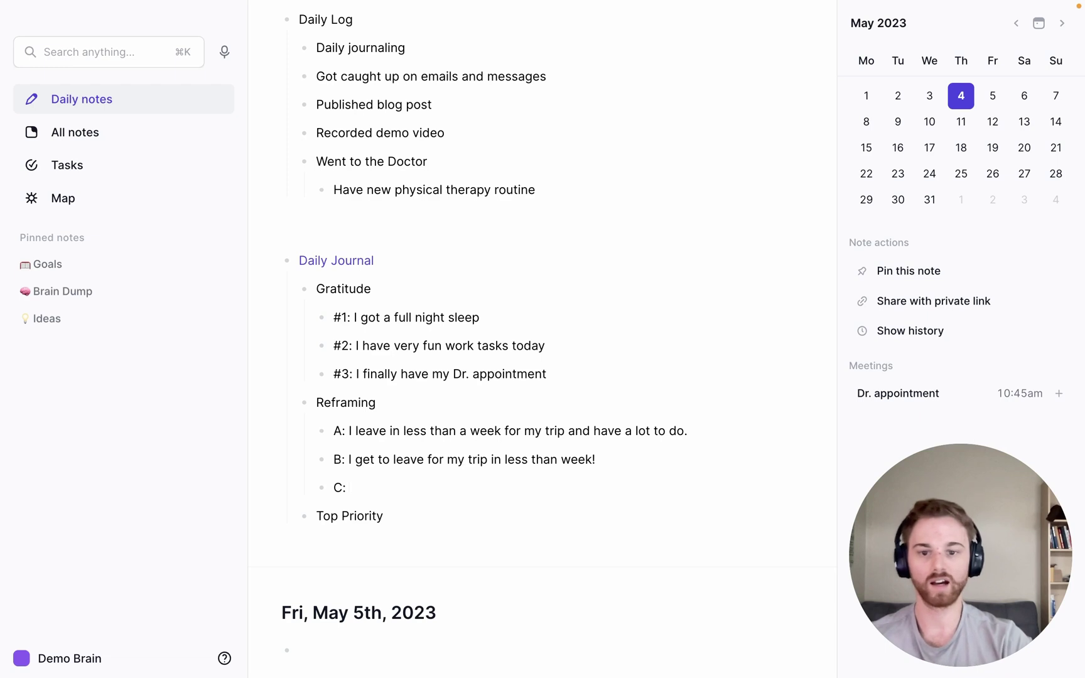
pyautogui.write('Stay calm')
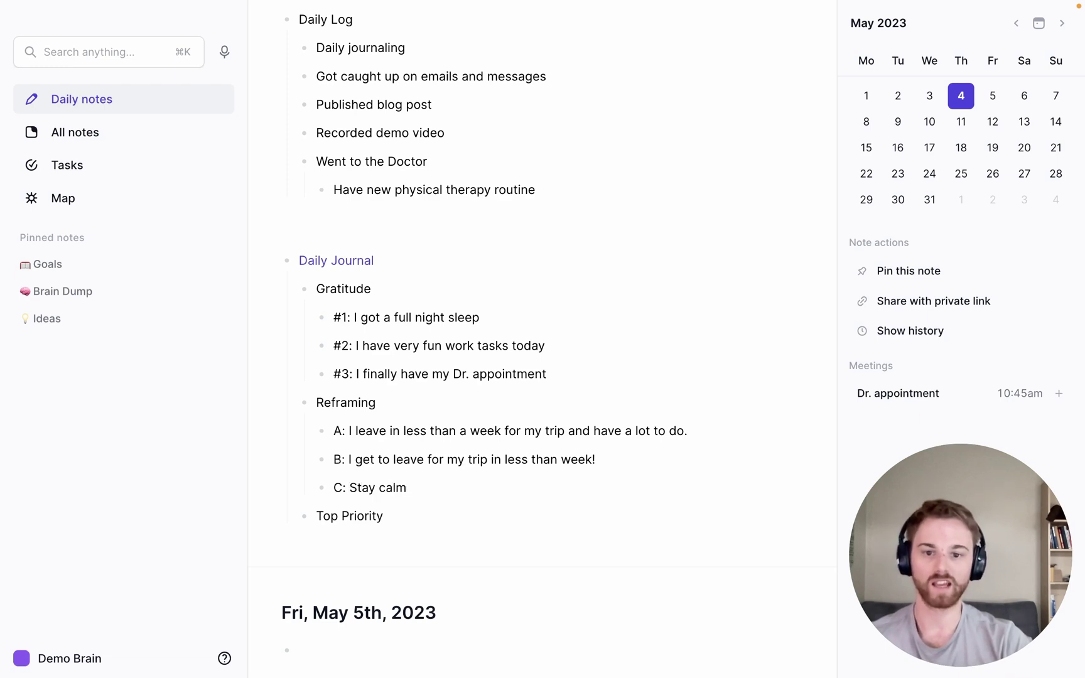
pyautogui.write(' and get shit ')
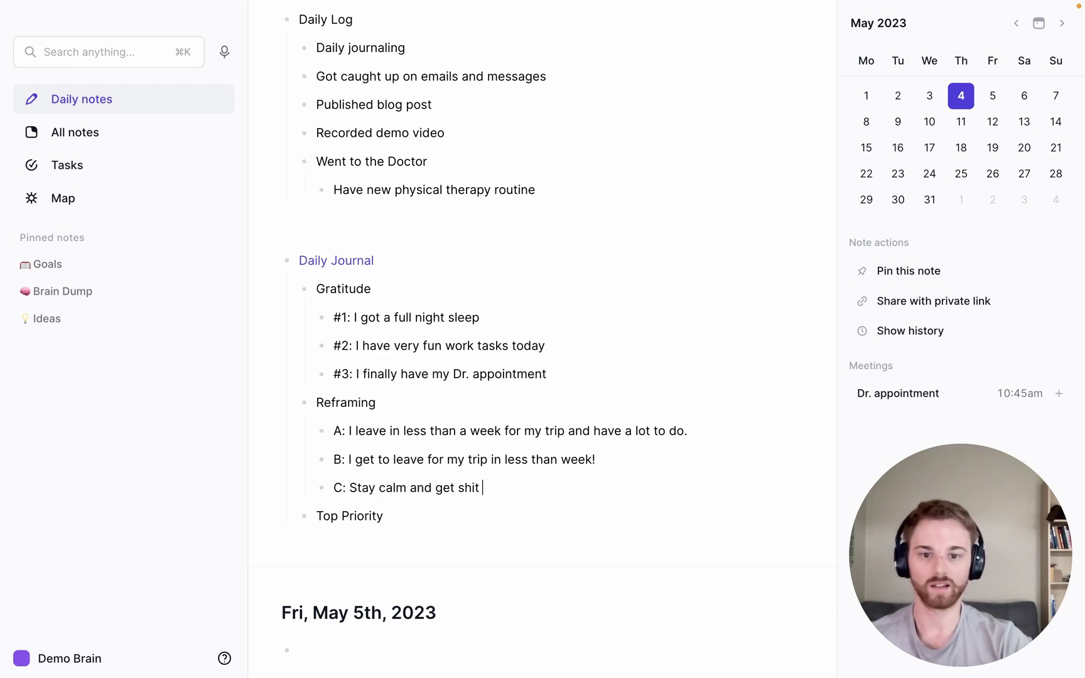
pyautogui.write('done.')
# Add the nested item 'Get through all of my work tasks.' under Top Priority.
pyautogui.click(385, 515)
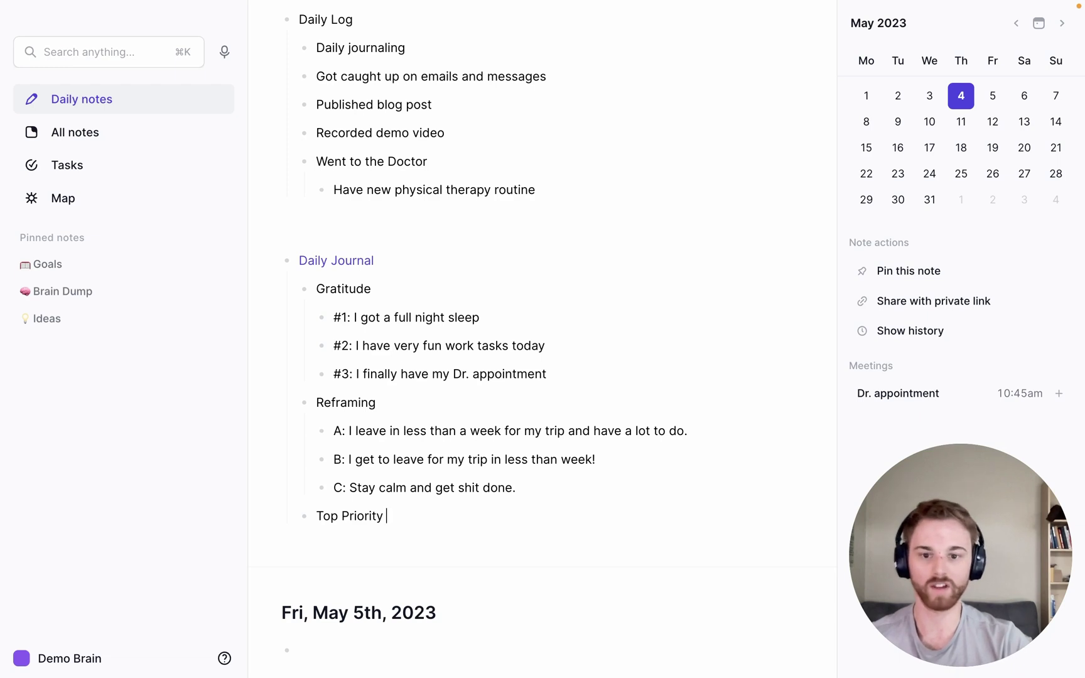
pyautogui.press('Return')
pyautogui.press('Tab')
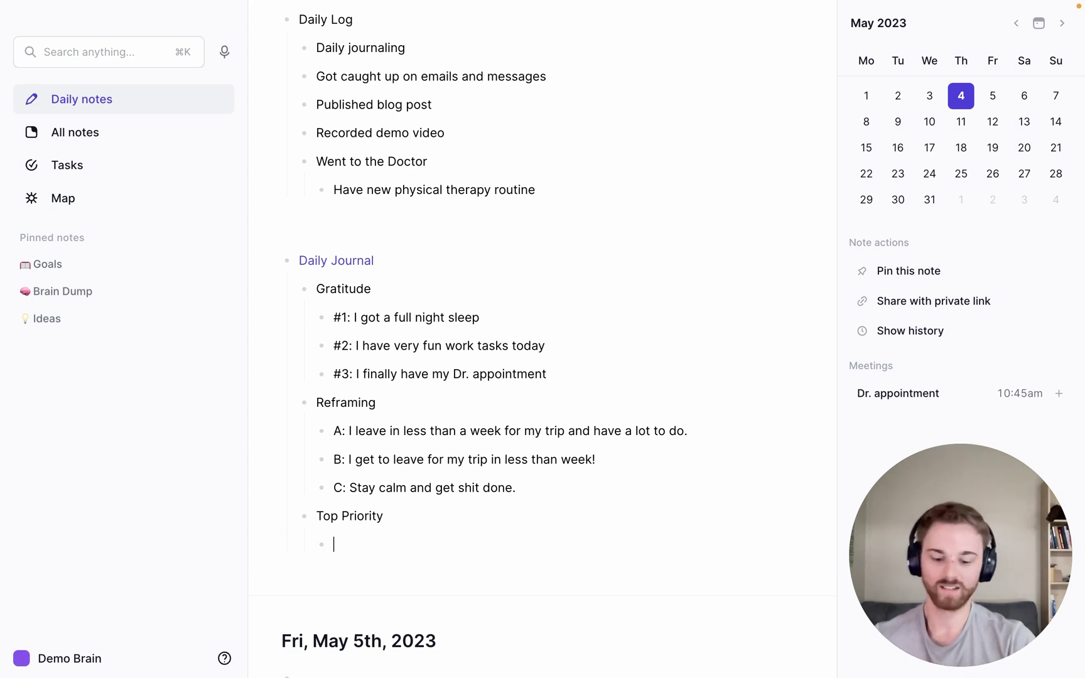
pyautogui.write('Get through all of my wokr')
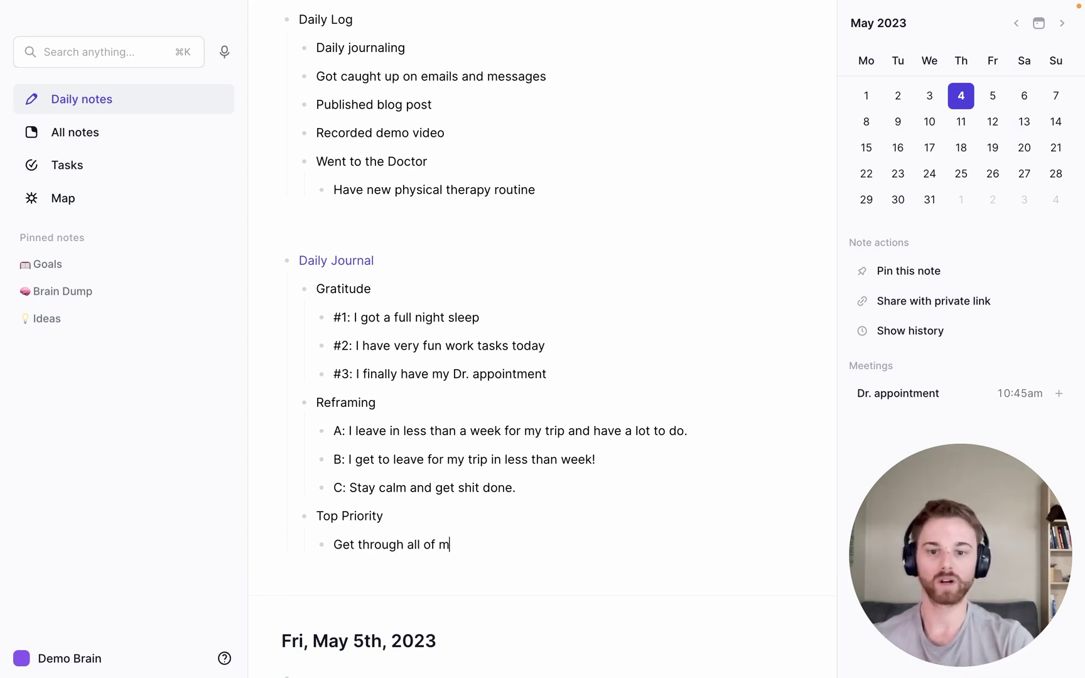
pyautogui.press('BackSpace')
pyautogui.press('BackSpace')
pyautogui.write('rk')
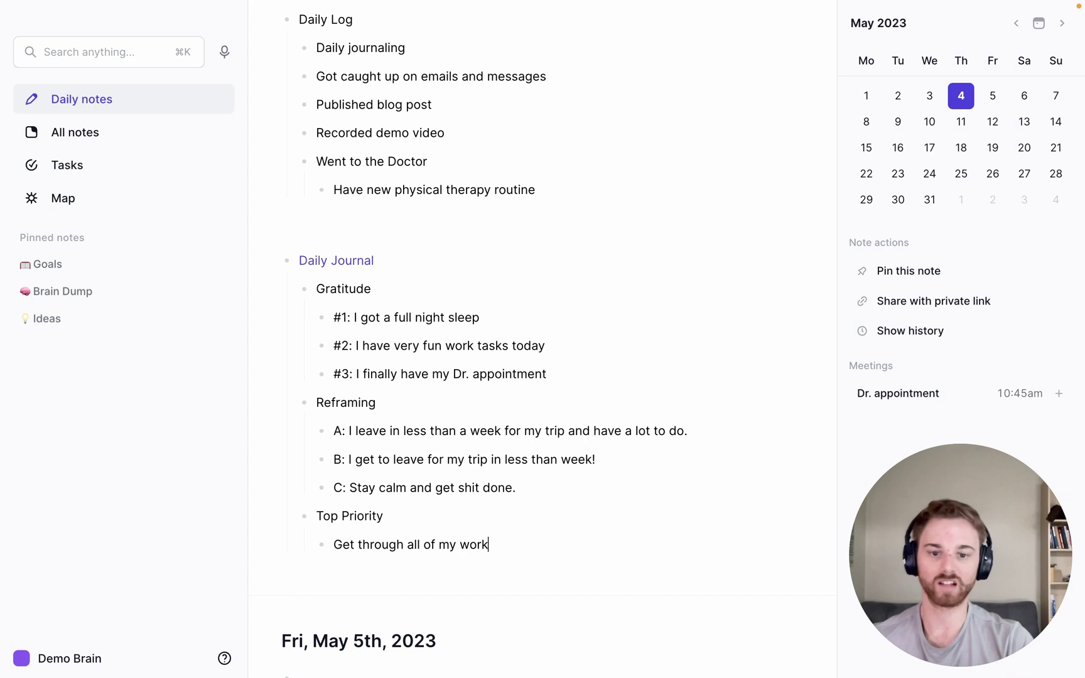
pyautogui.write(' tasks.')
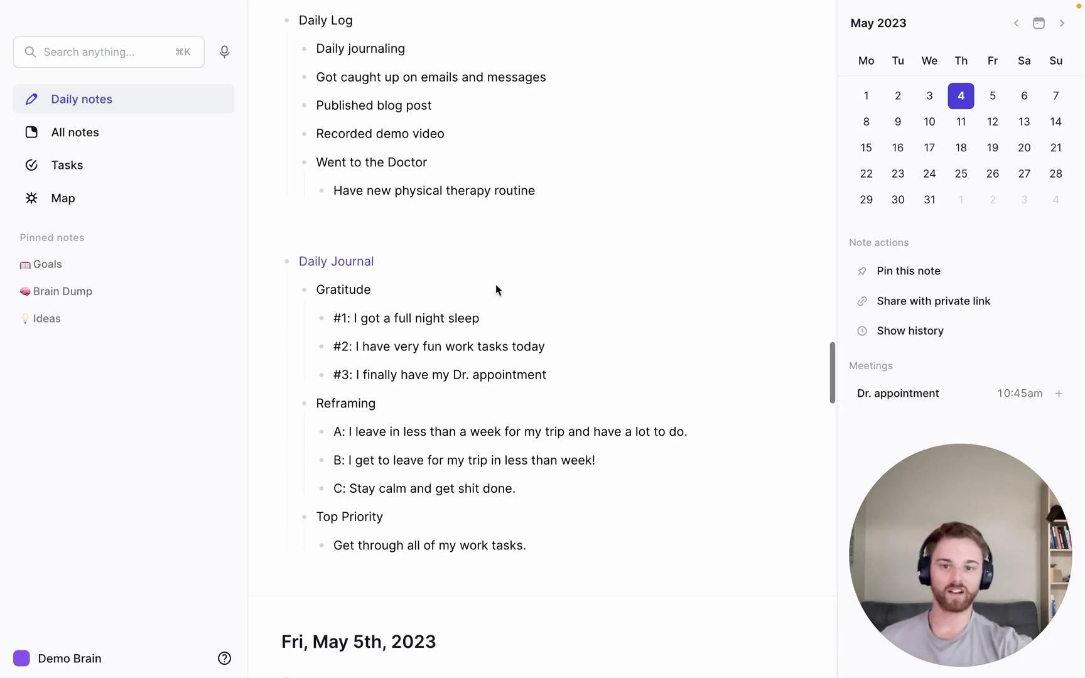
pyautogui.scroll(8, 491, 299)
pyautogui.scroll(-3, 489, 303)
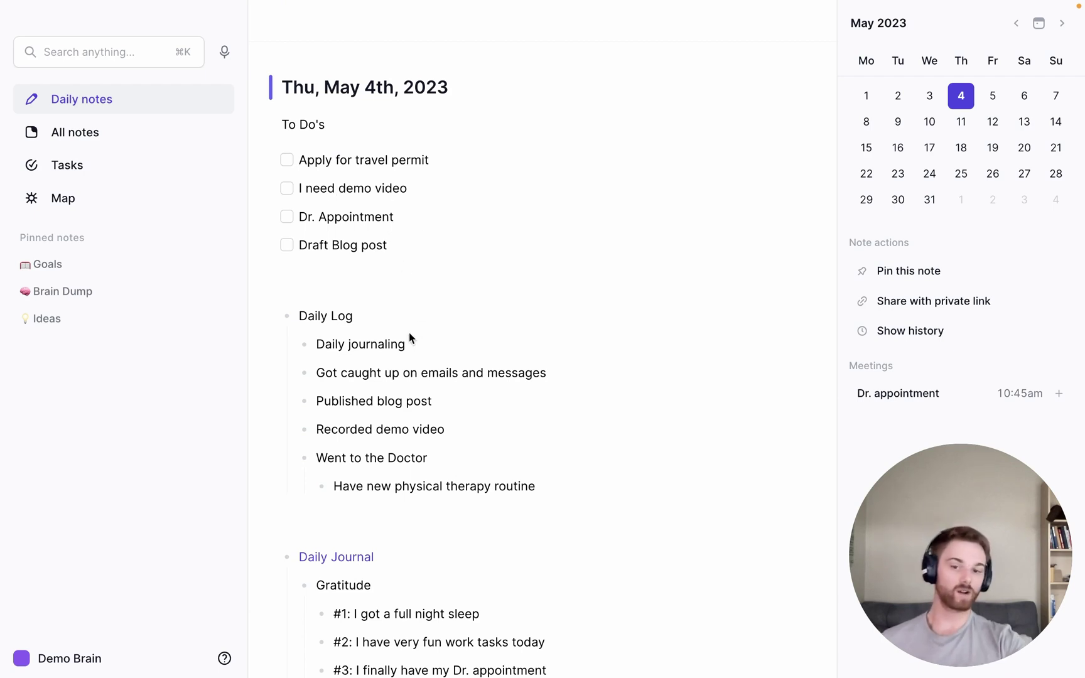
pyautogui.scroll(-3, 443, 538)
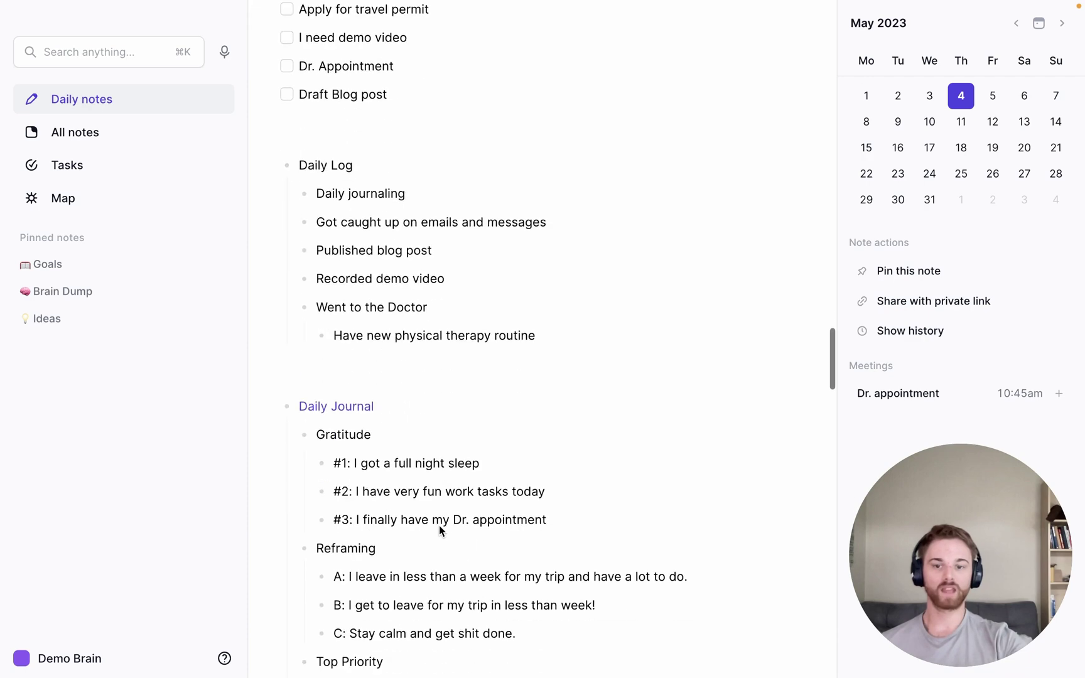
pyautogui.scroll(5, 302, 305)
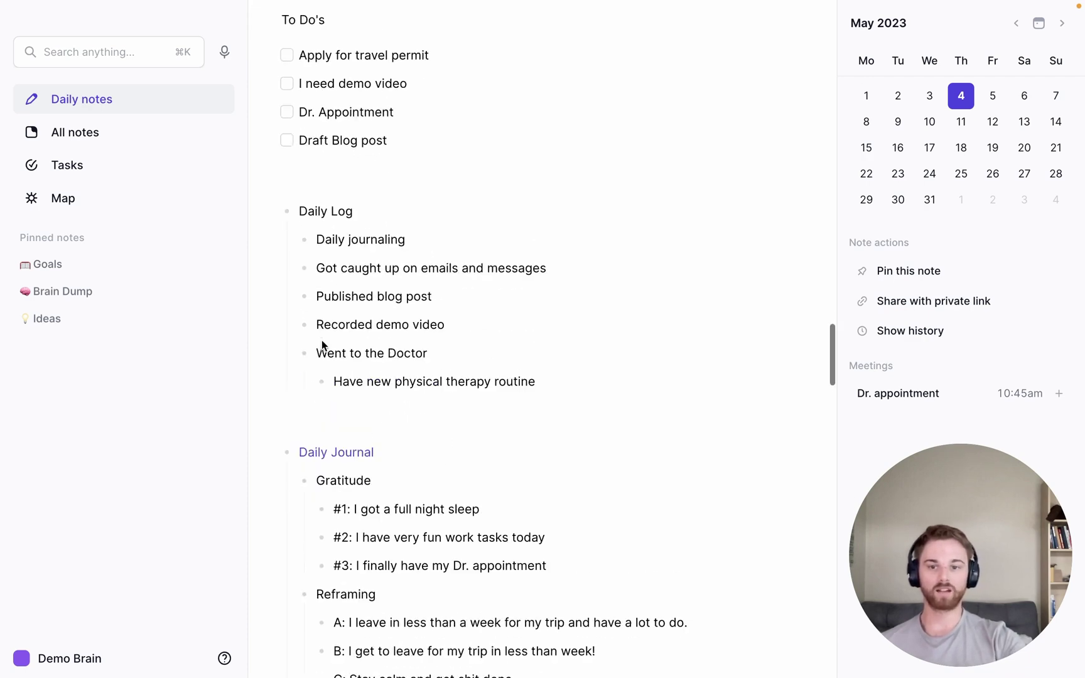
pyautogui.scroll(-3, 314, 354)
pyautogui.scroll(-1, 322, 354)
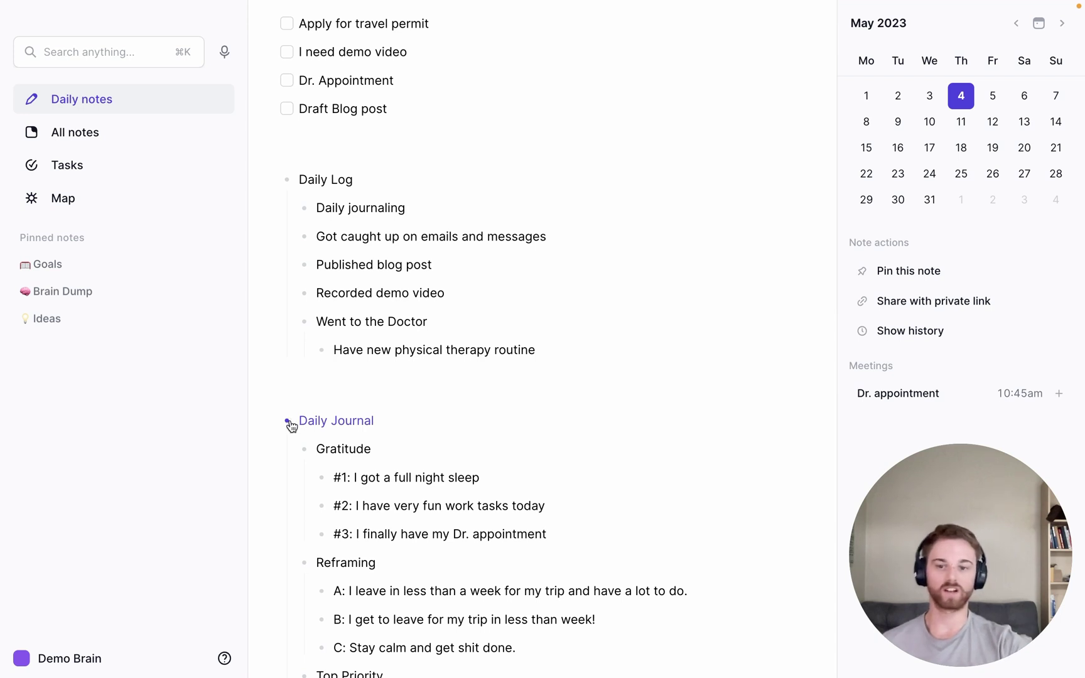
pyautogui.click(289, 423)
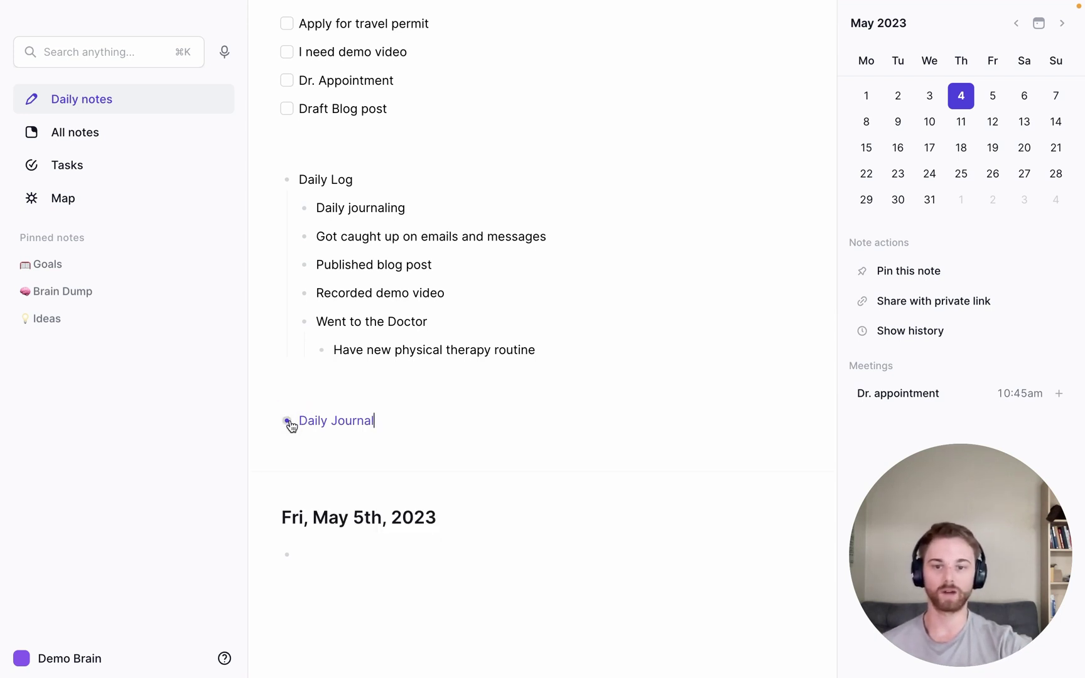
pyautogui.scroll(3, 375, 384)
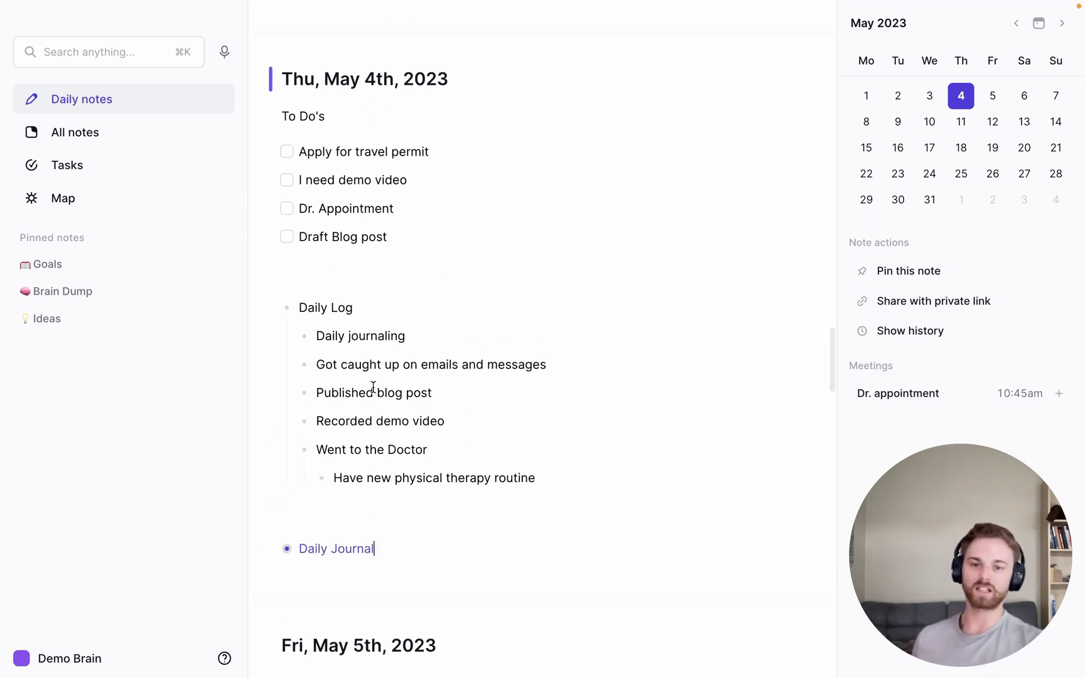
pyautogui.click(287, 550)
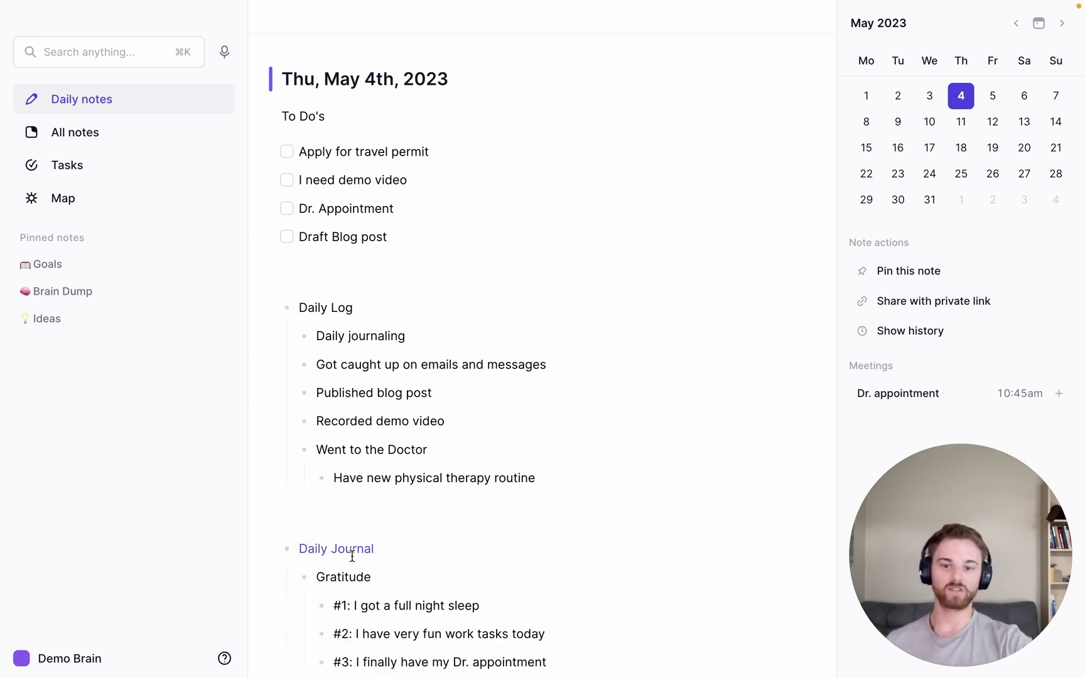
pyautogui.scroll(-5, 376, 490)
pyautogui.scroll(3, 351, 216)
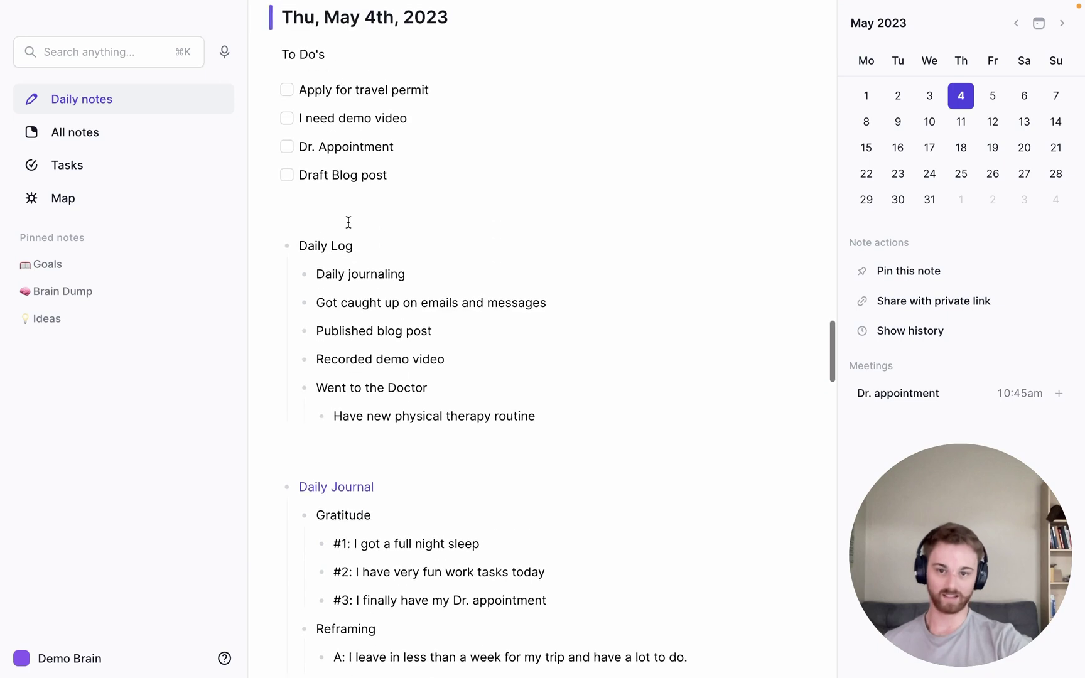
# Turn the Daily Log heading into a [[Daily Log]] note link.
pyautogui.tripleClick(348, 246)
pyautogui.write('[[')
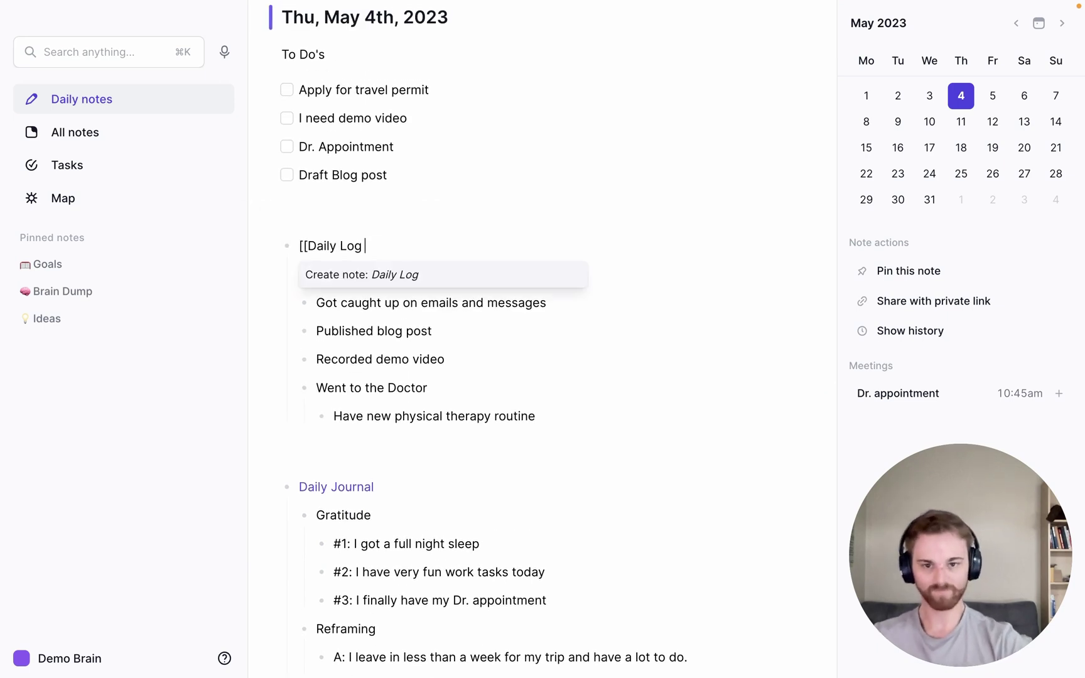
pyautogui.press('Return')
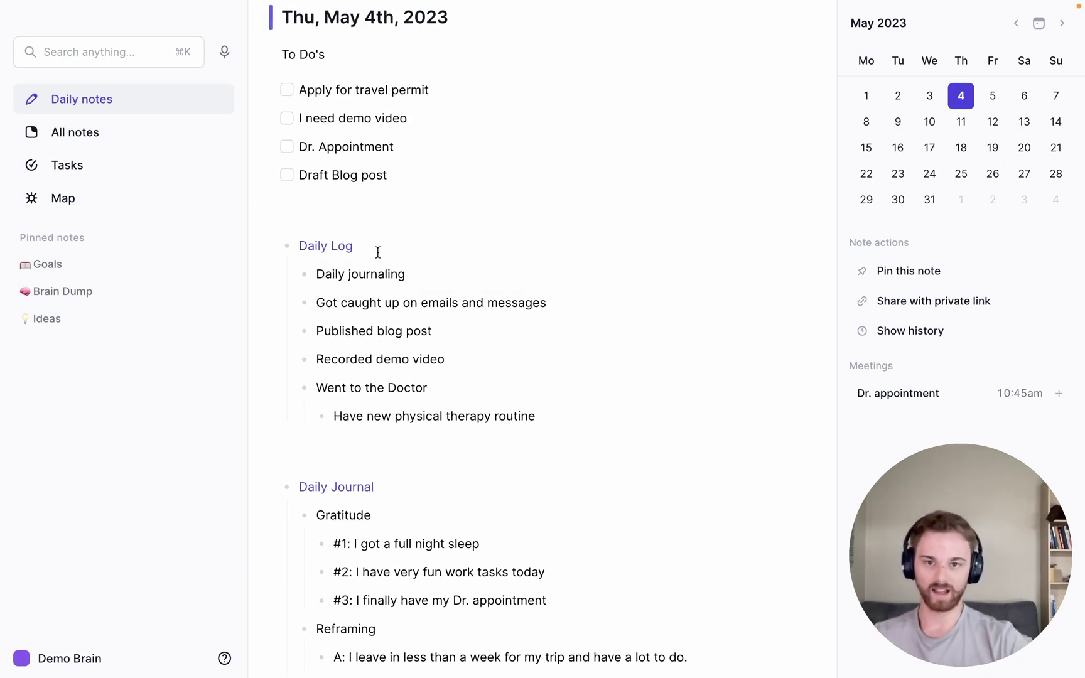
# Open the Daily Log note and collapse, then re-expand, the May 4th backlink's entries.
pyautogui.click(343, 249)
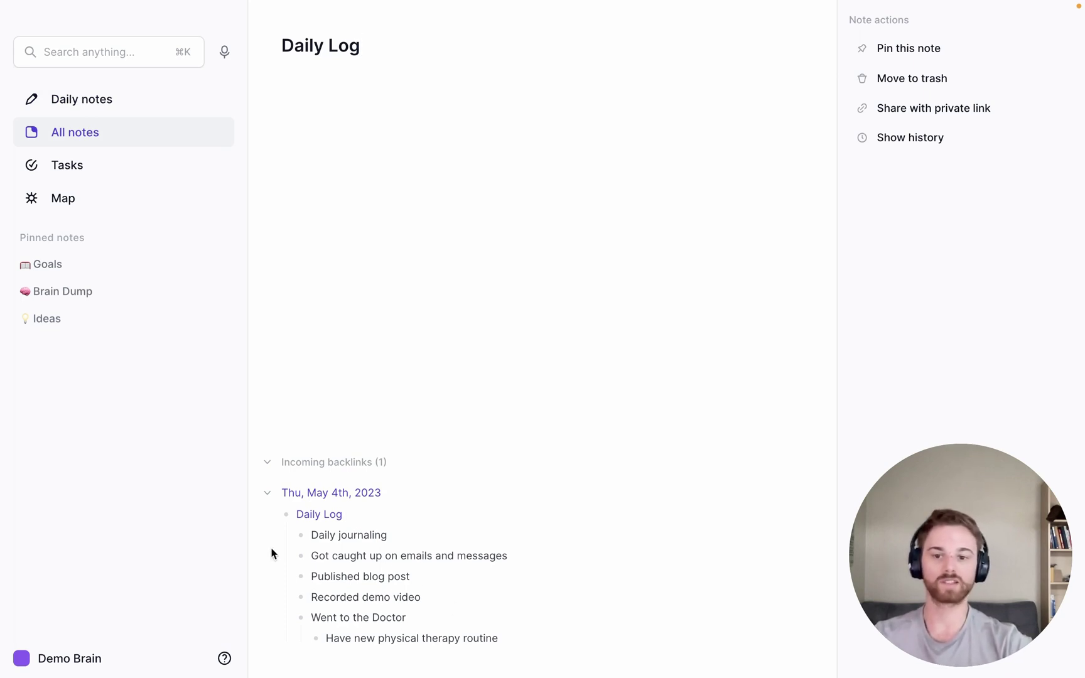
pyautogui.click(268, 494)
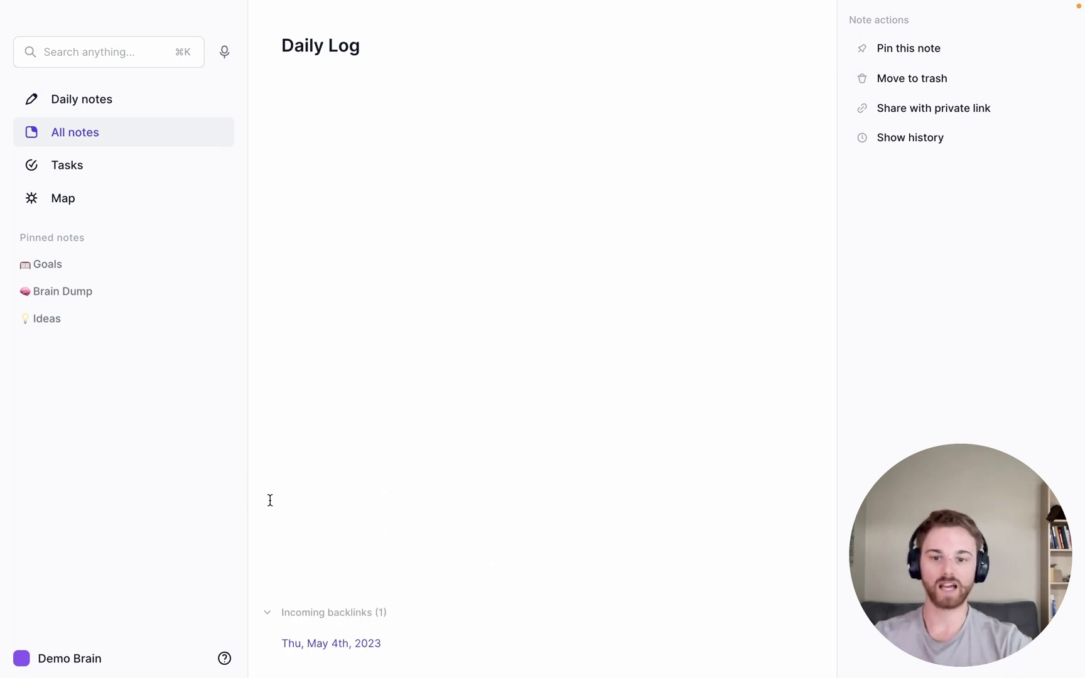
pyautogui.click(268, 643)
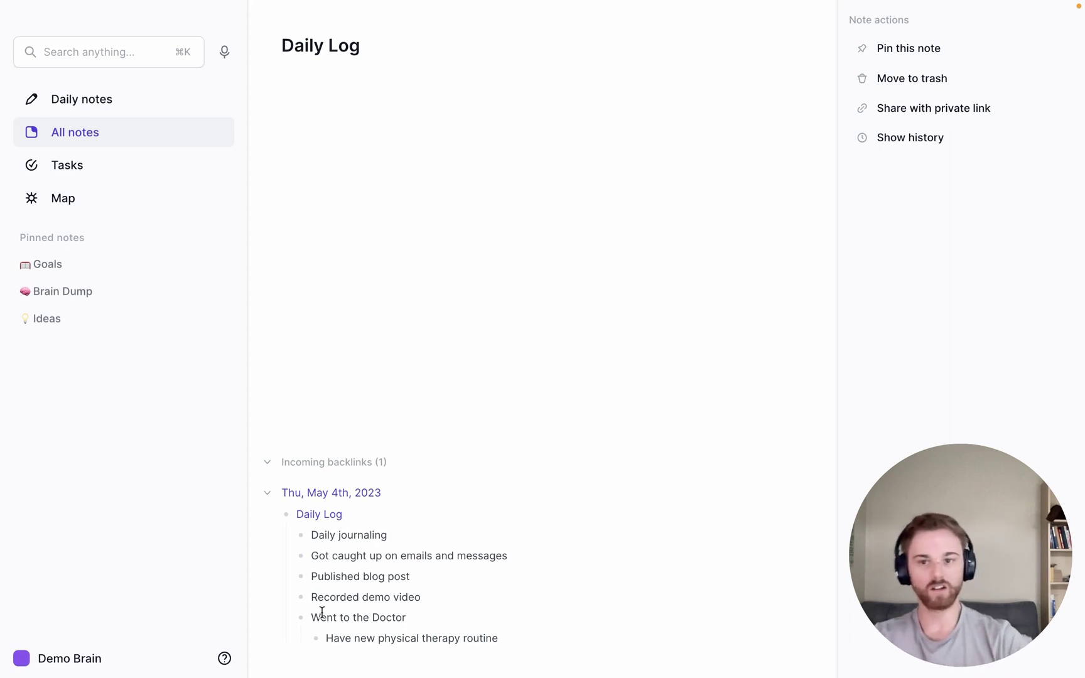
# Go back to the Thu, May 4th daily note through Daily notes and view its top.
pyautogui.click(108, 100)
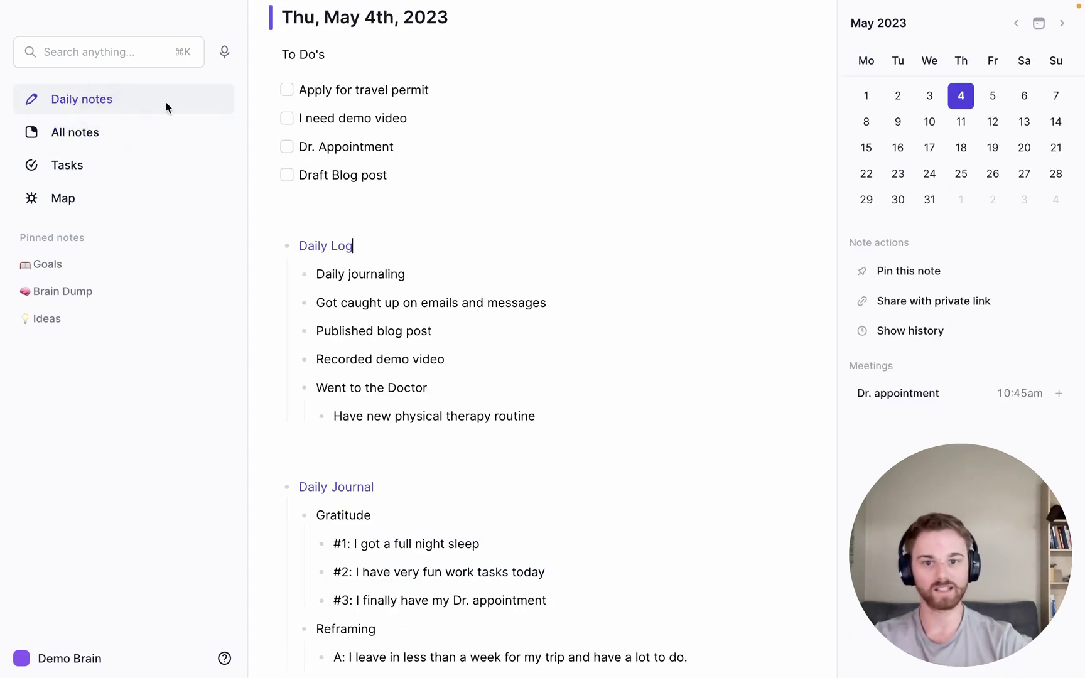
pyautogui.scroll(-2, 398, 528)
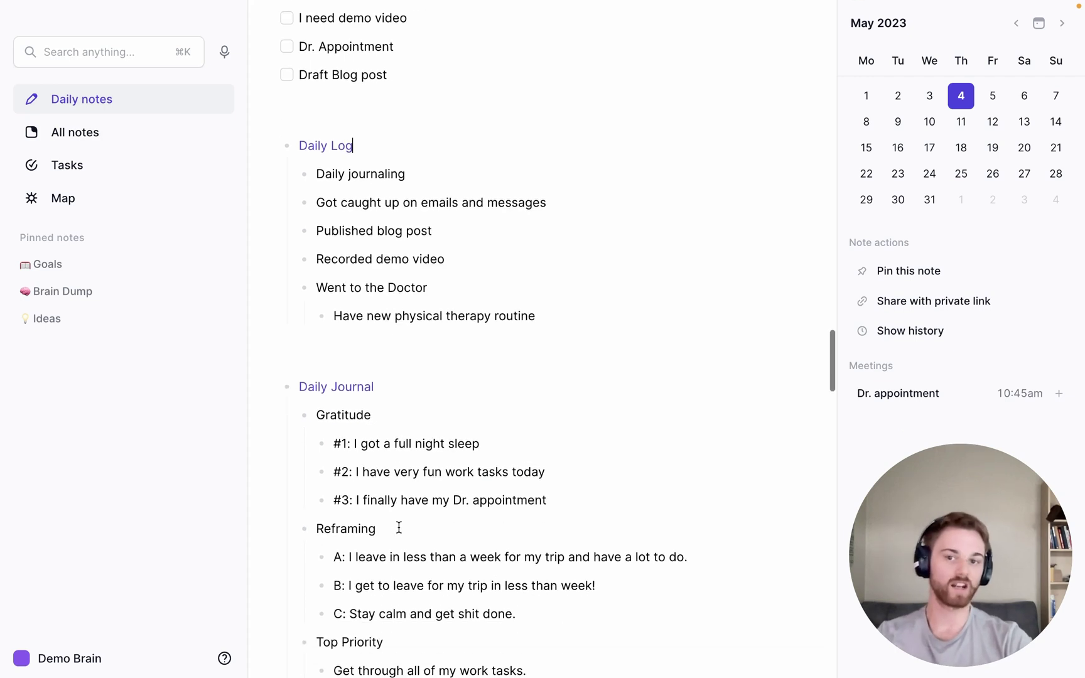
pyautogui.scroll(3, 399, 527)
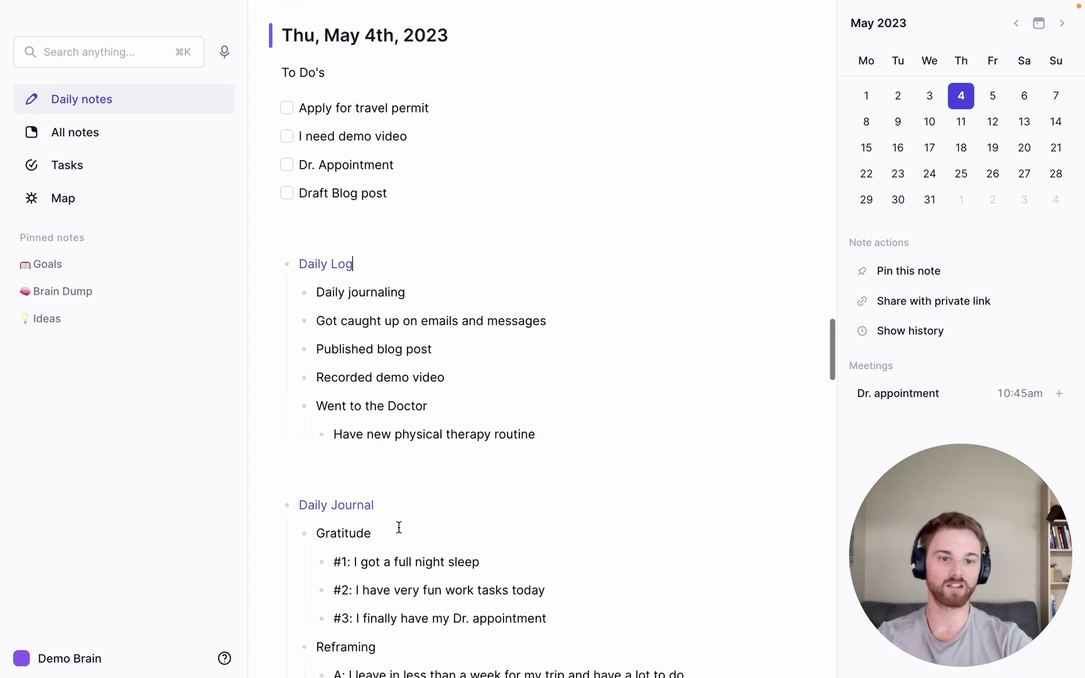